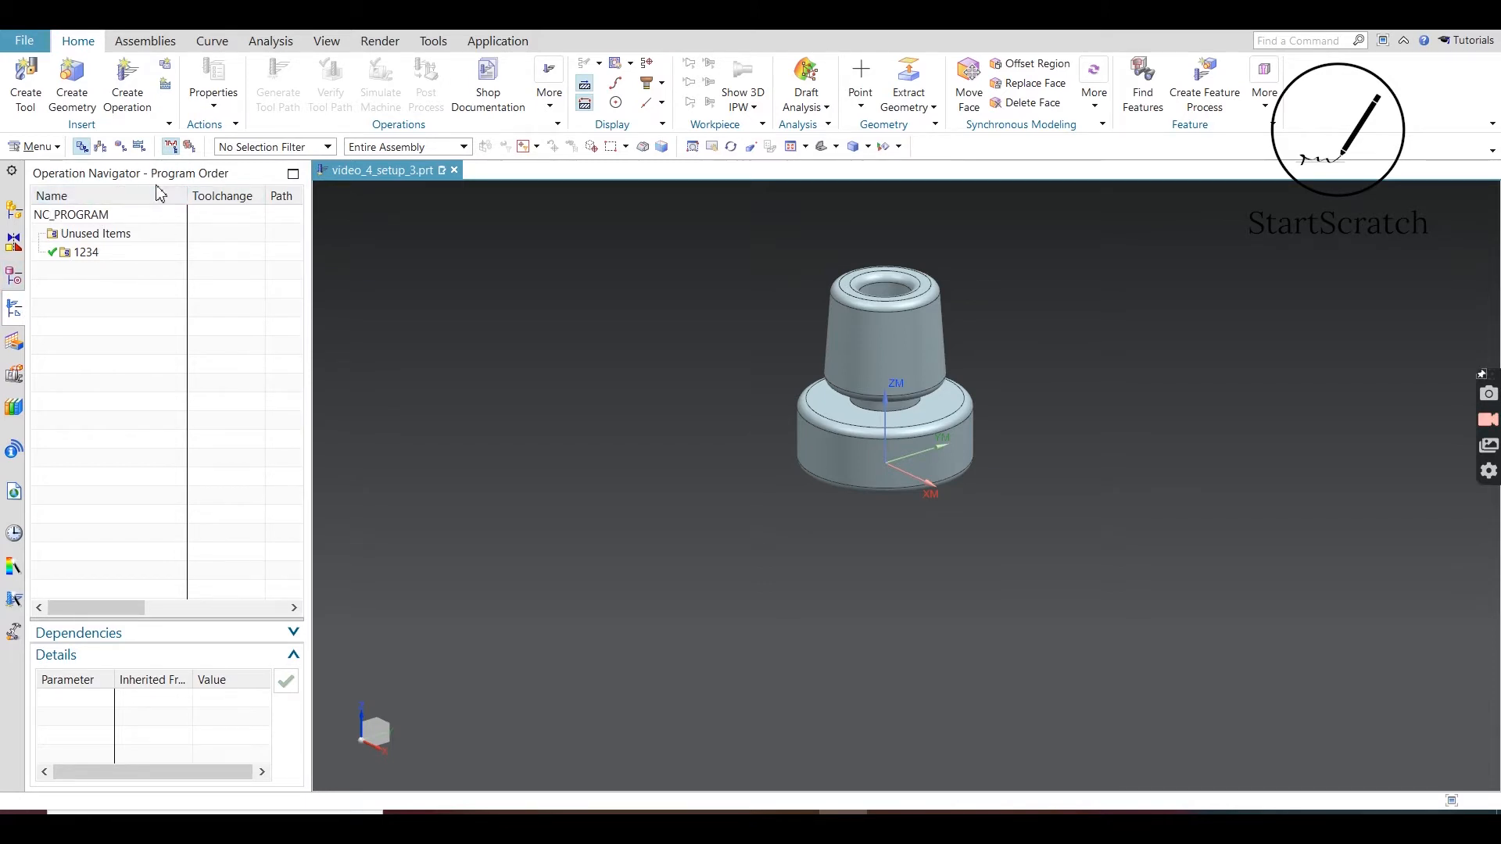
- Switch the Operation Navigator to the geometry view and expand MCS_SPINDLE, WORKPIECE and the turning workpiece down to AVOIDANCE
click(102, 149)
click(124, 148)
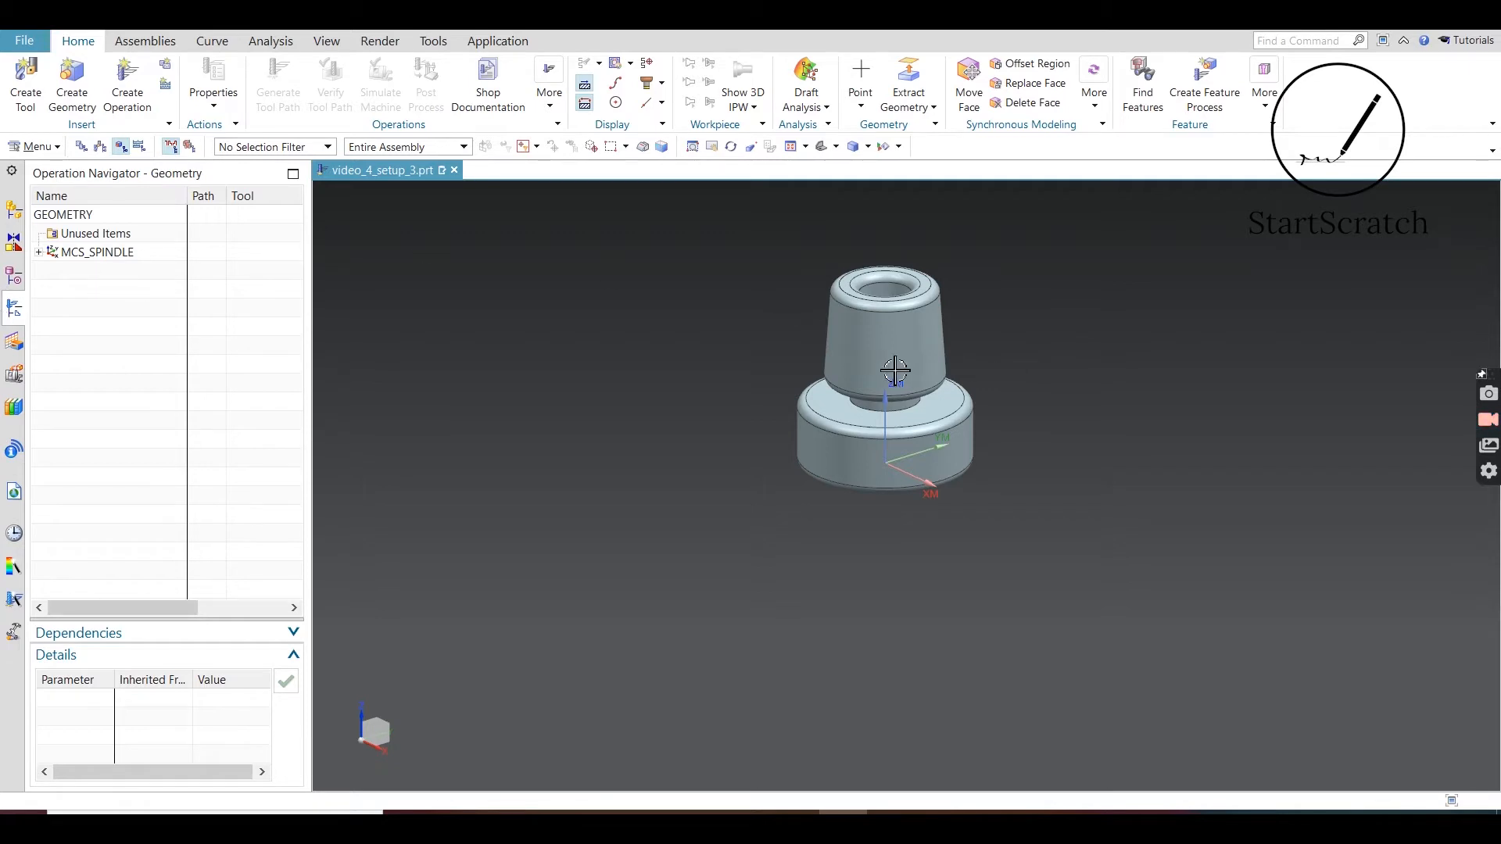
middle_drag(1055, 412, 813, 366)
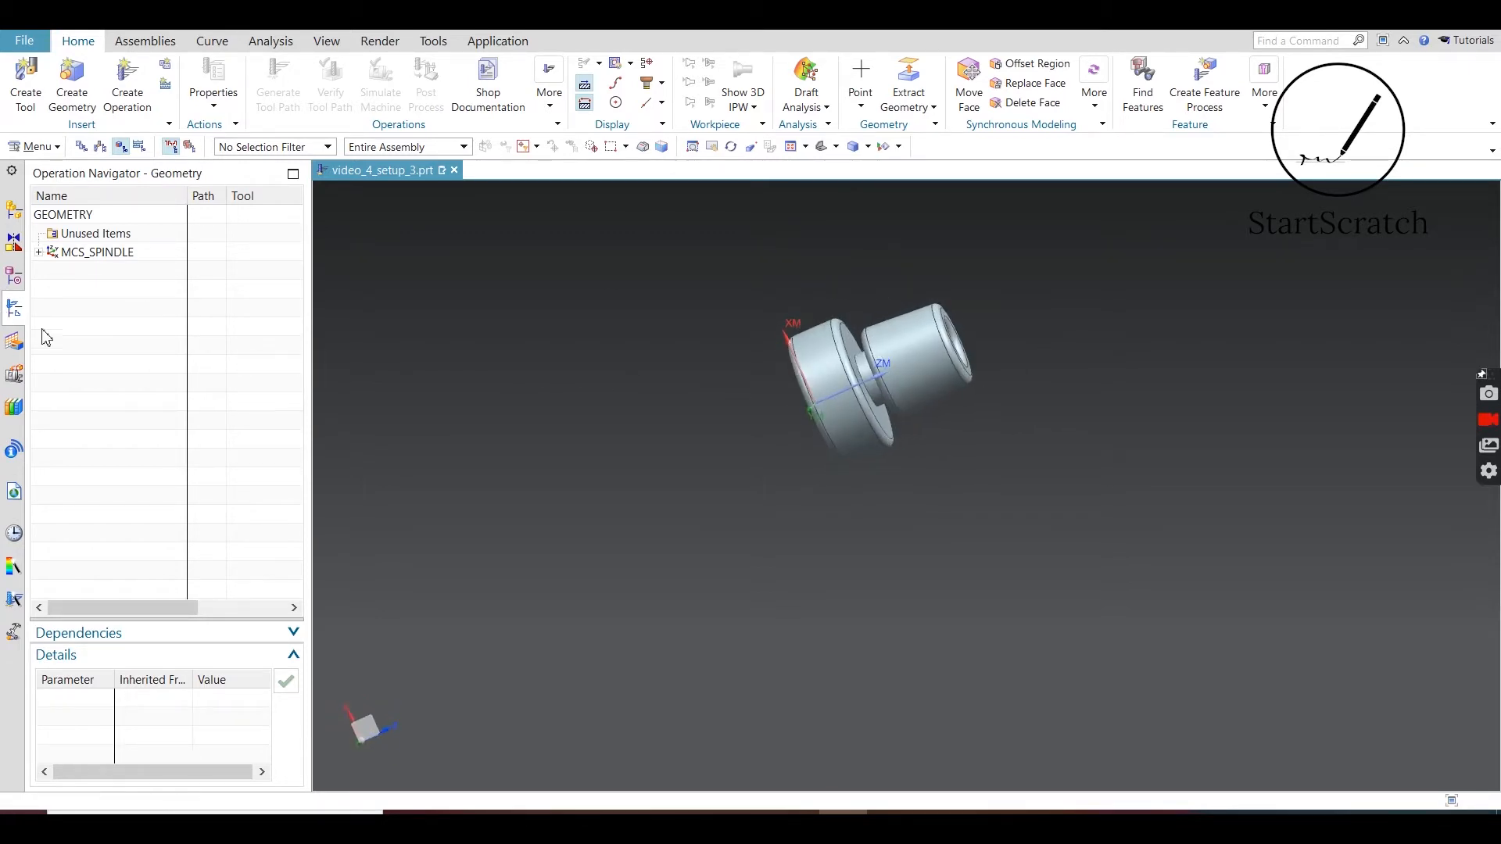
click(38, 253)
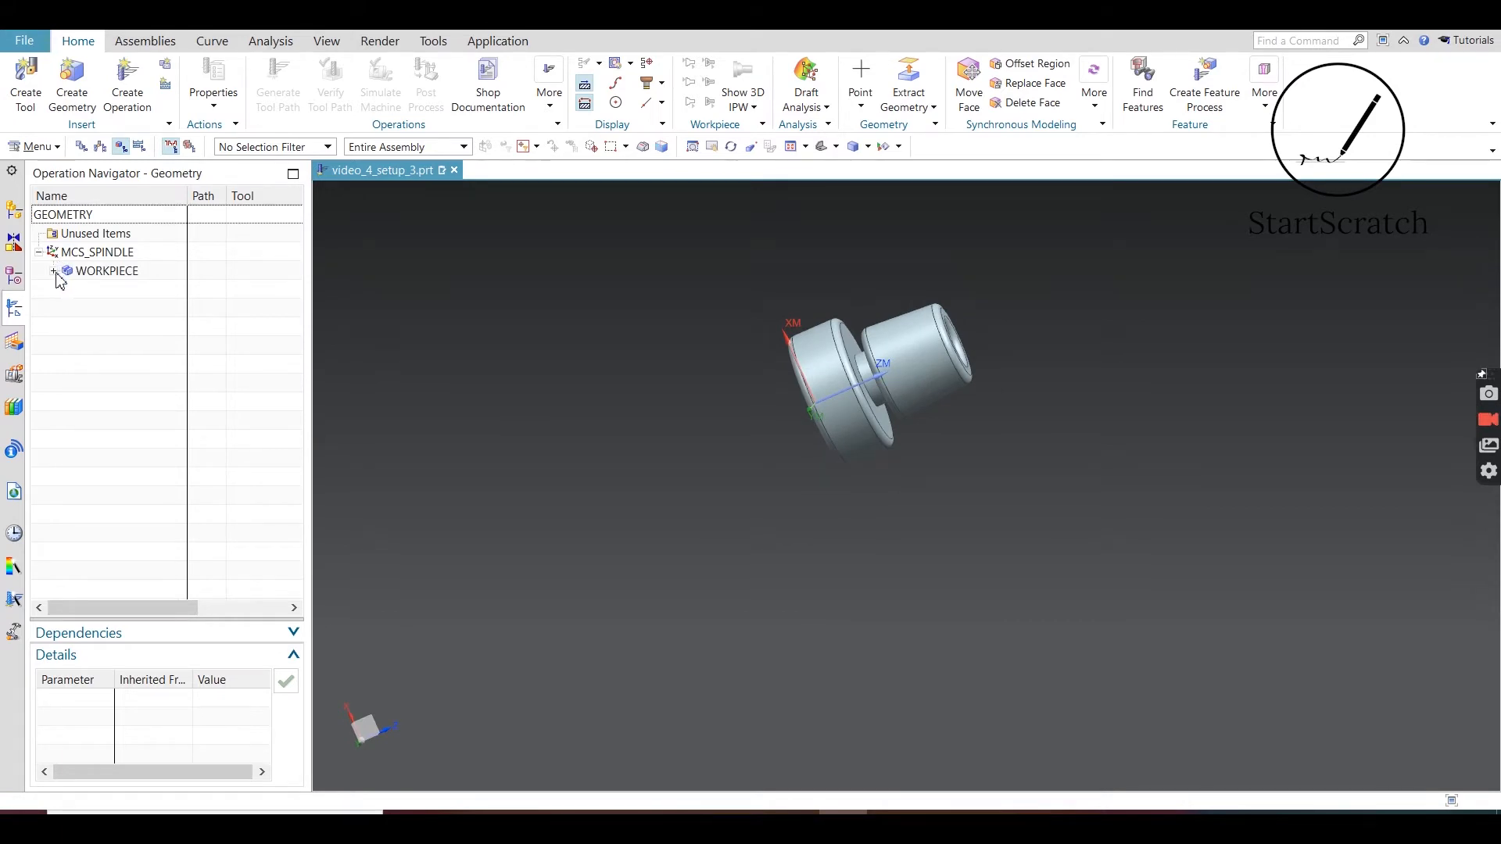
click(54, 271)
click(69, 290)
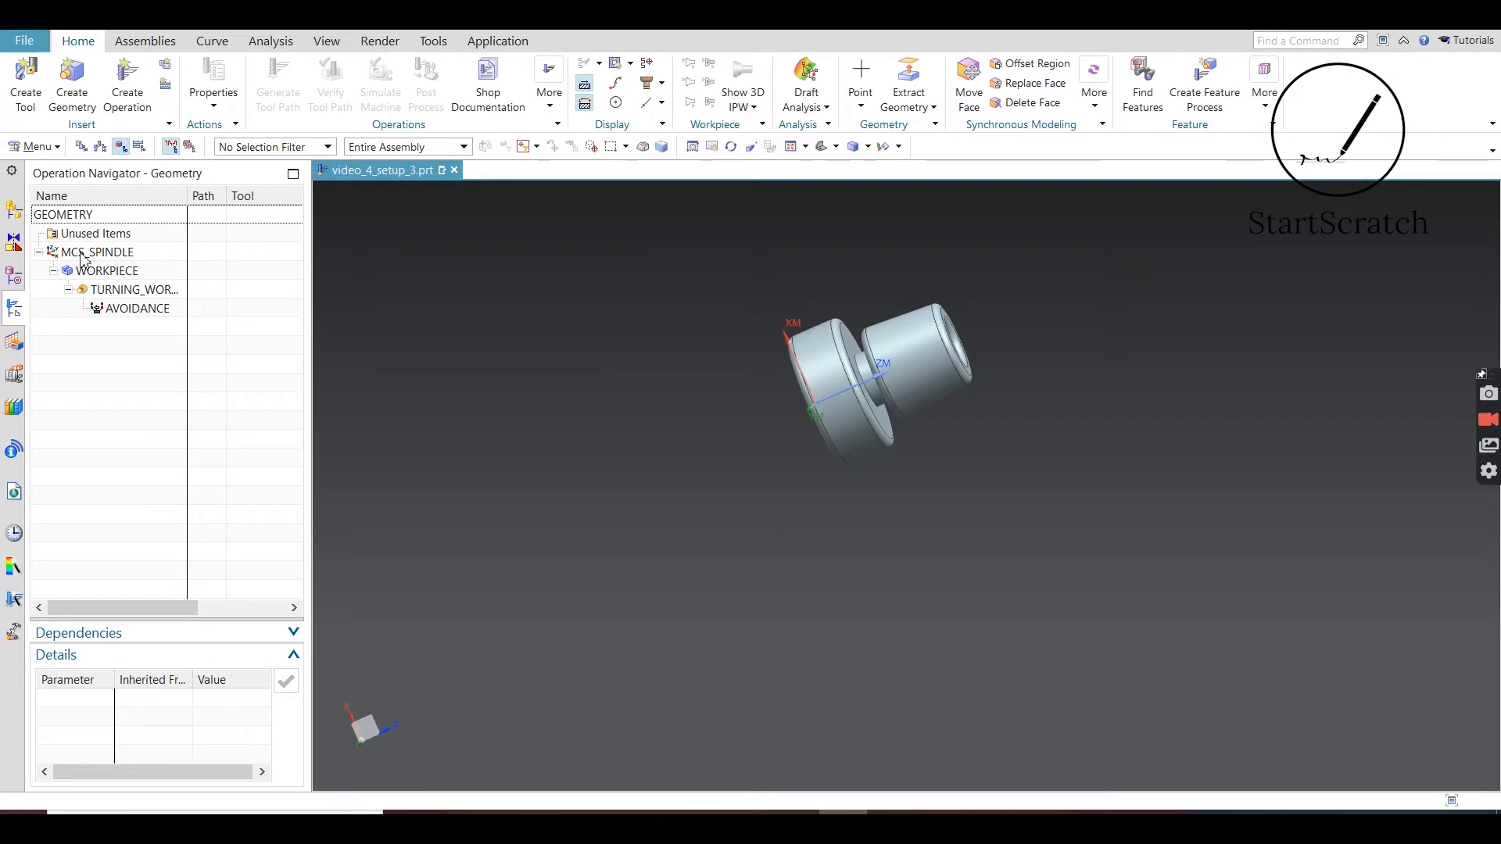
- Edit MCS_SPINDLE and rotate its machine coordinate system 90 degrees about the XC-axis
scroll(798, 421, up, 2)
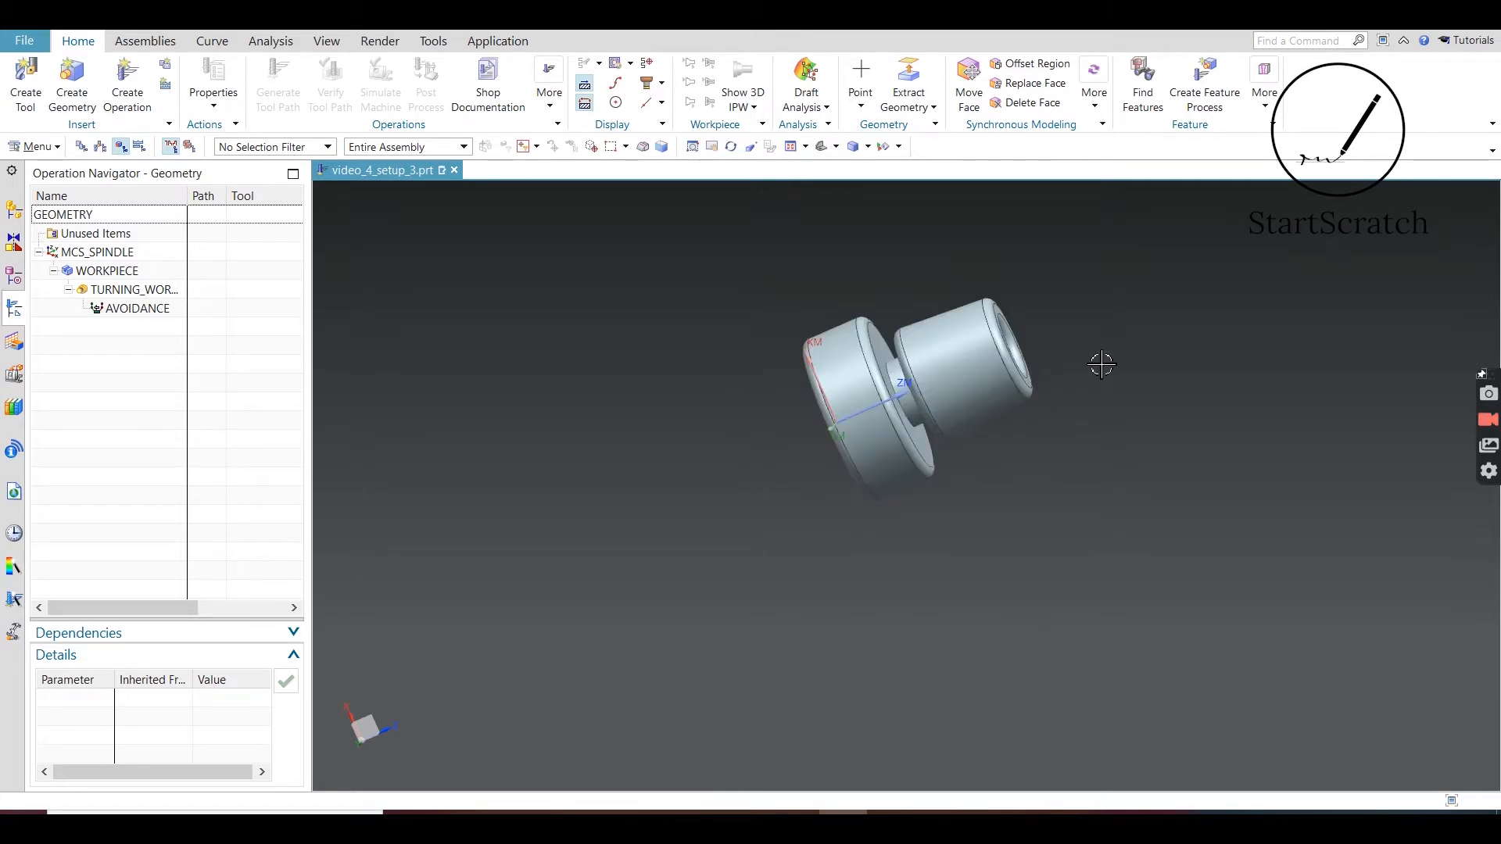
middle_drag(1102, 366, 1136, 456)
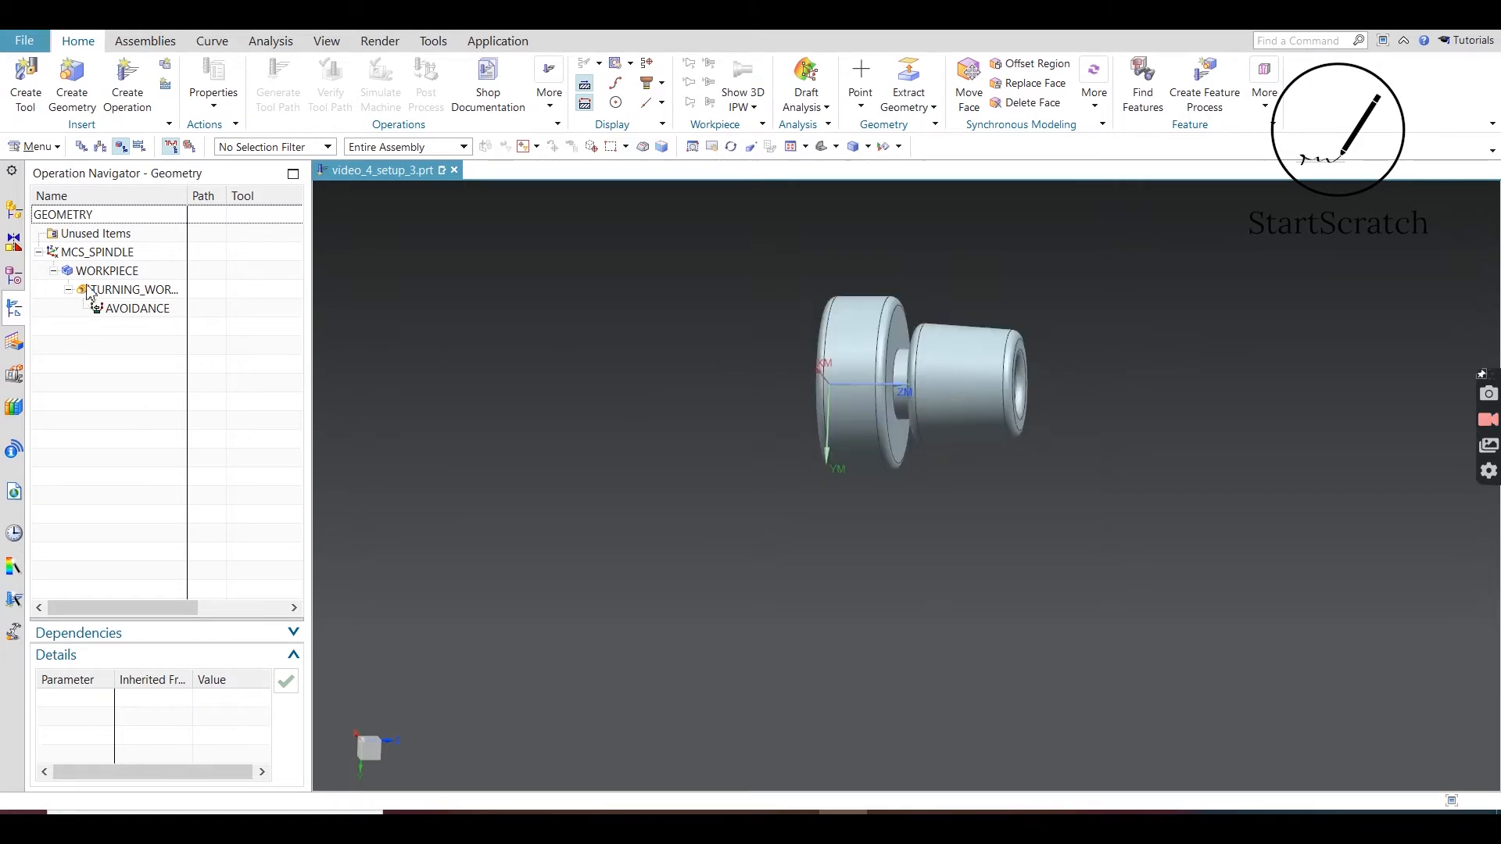
double_click(89, 253)
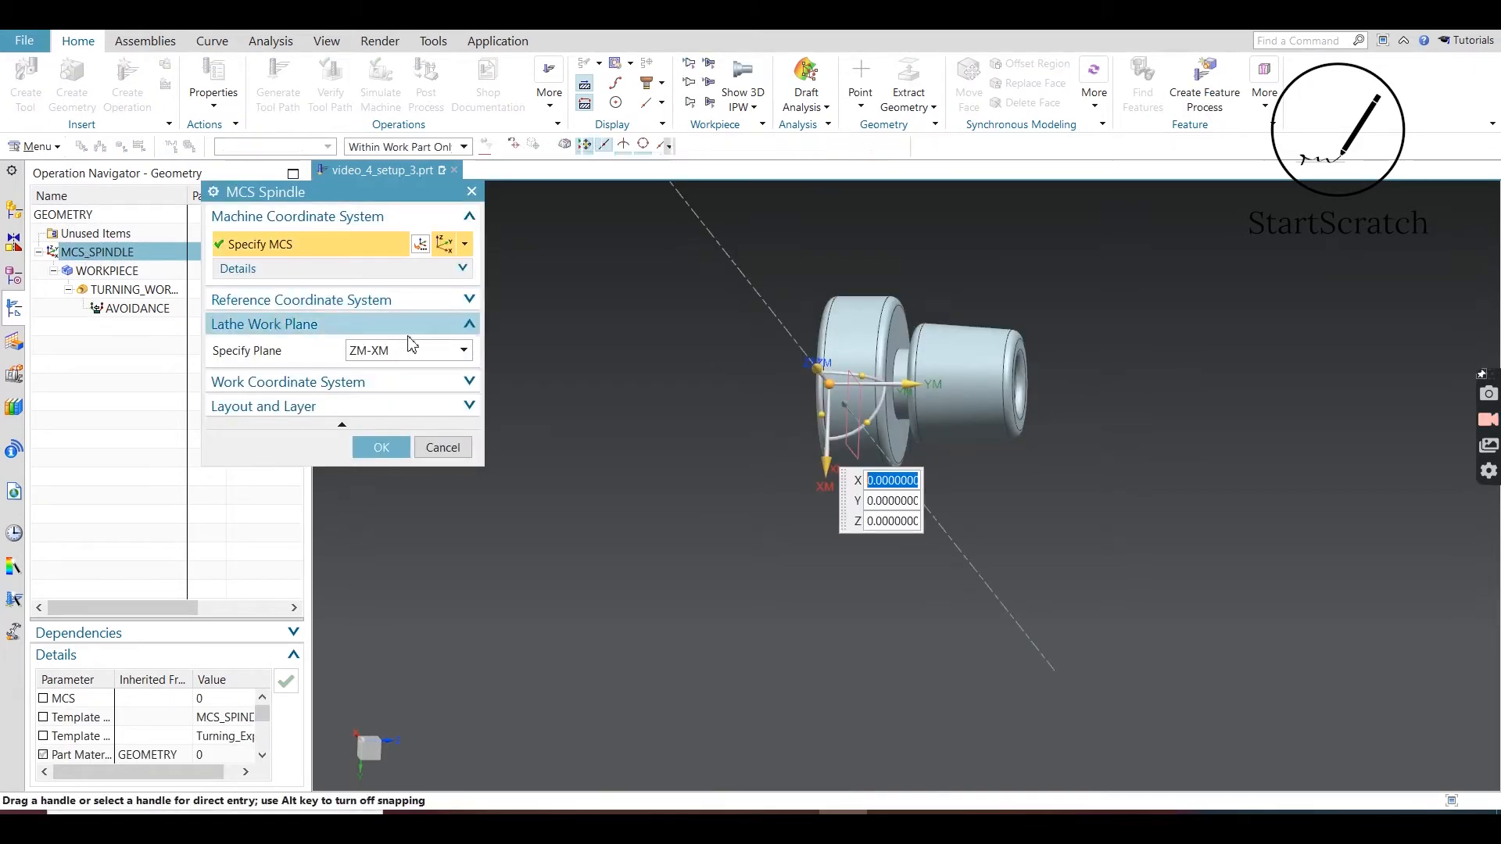
middle_drag(522, 412, 889, 389)
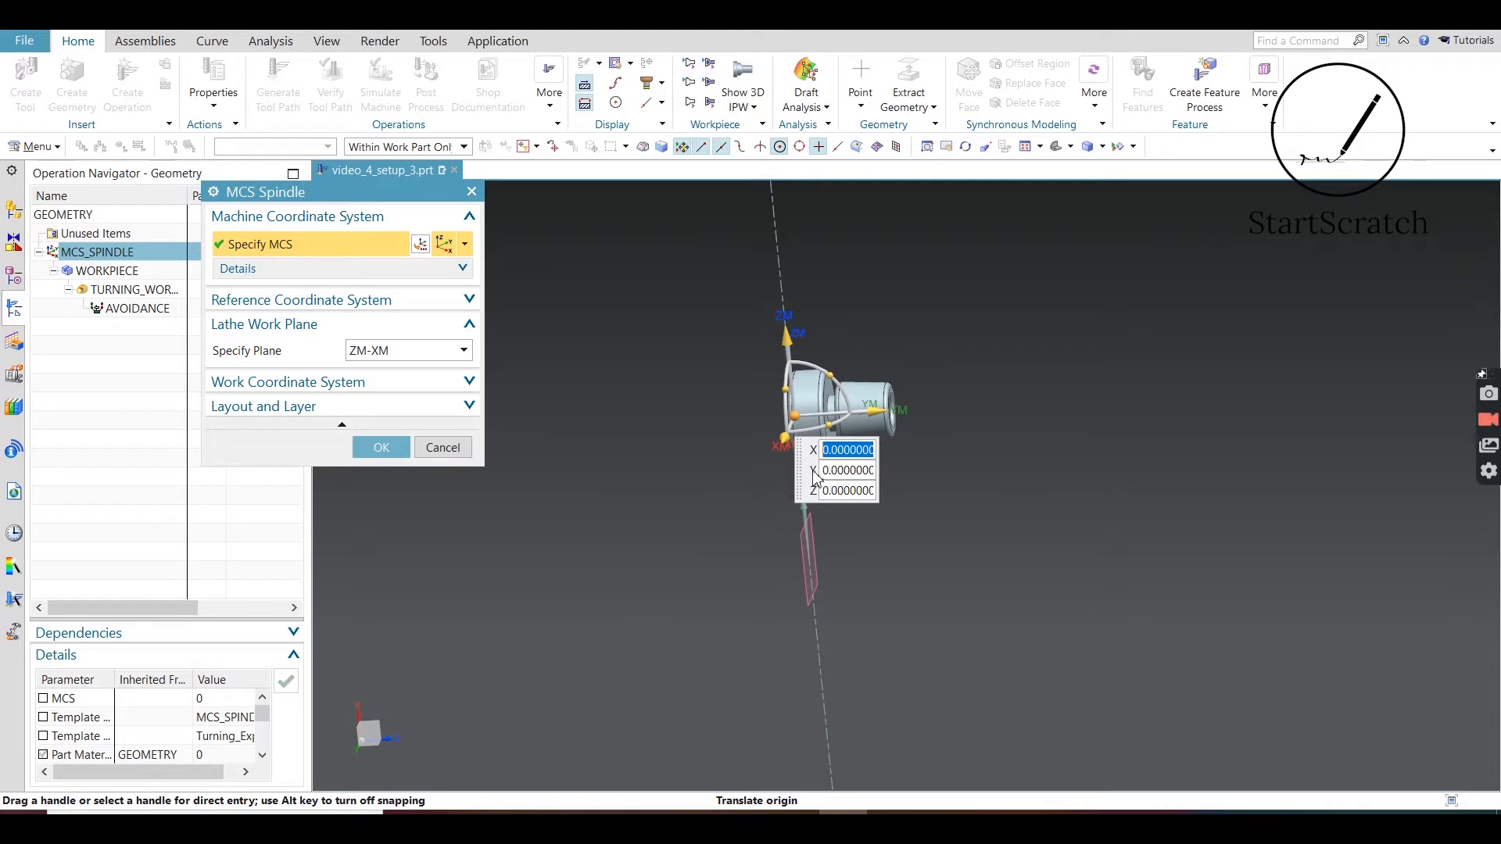
click(835, 386)
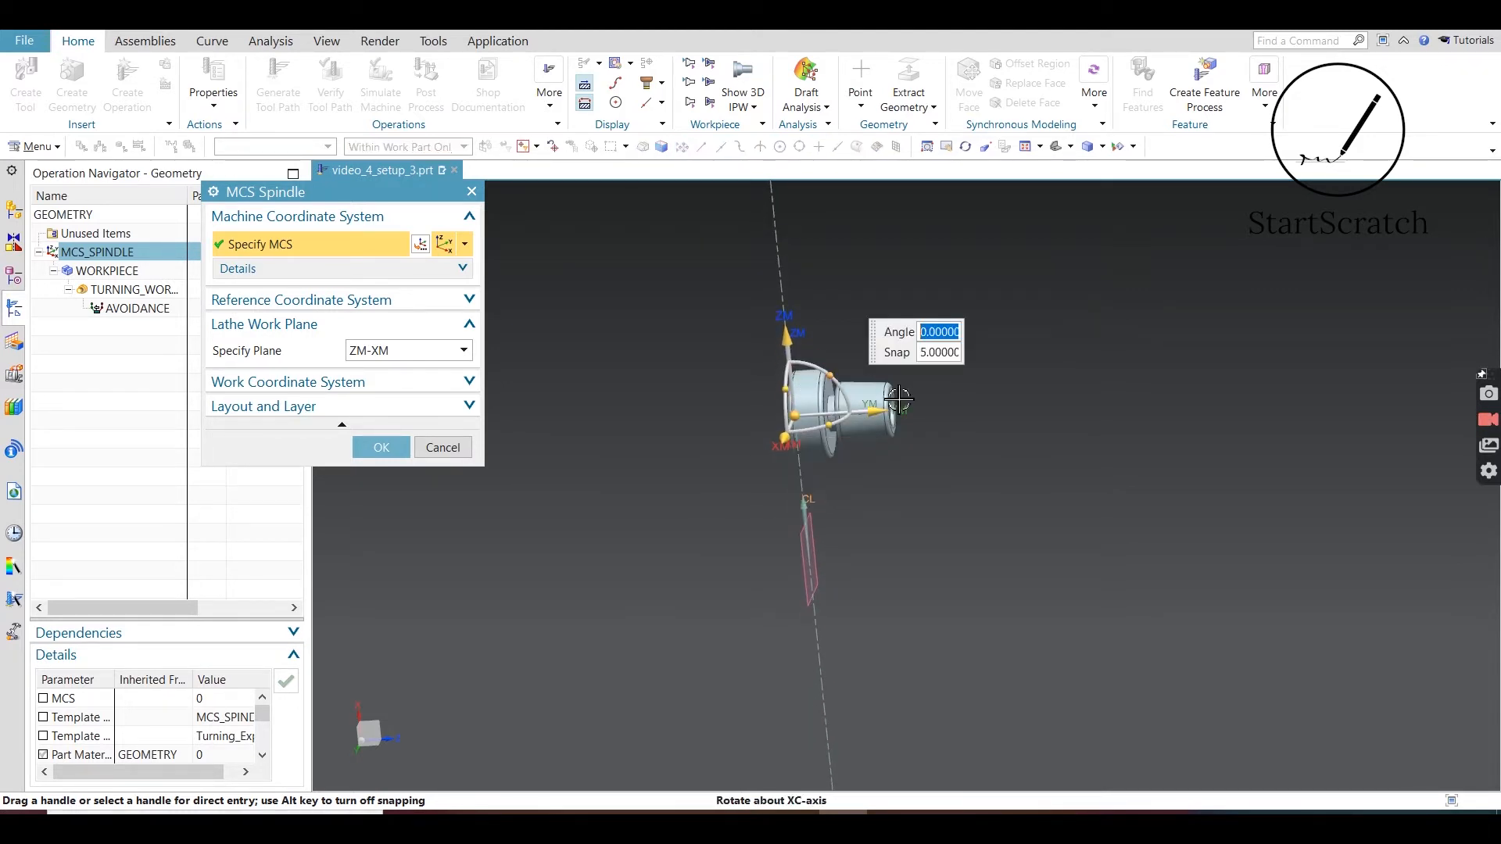
key(BackSpace)
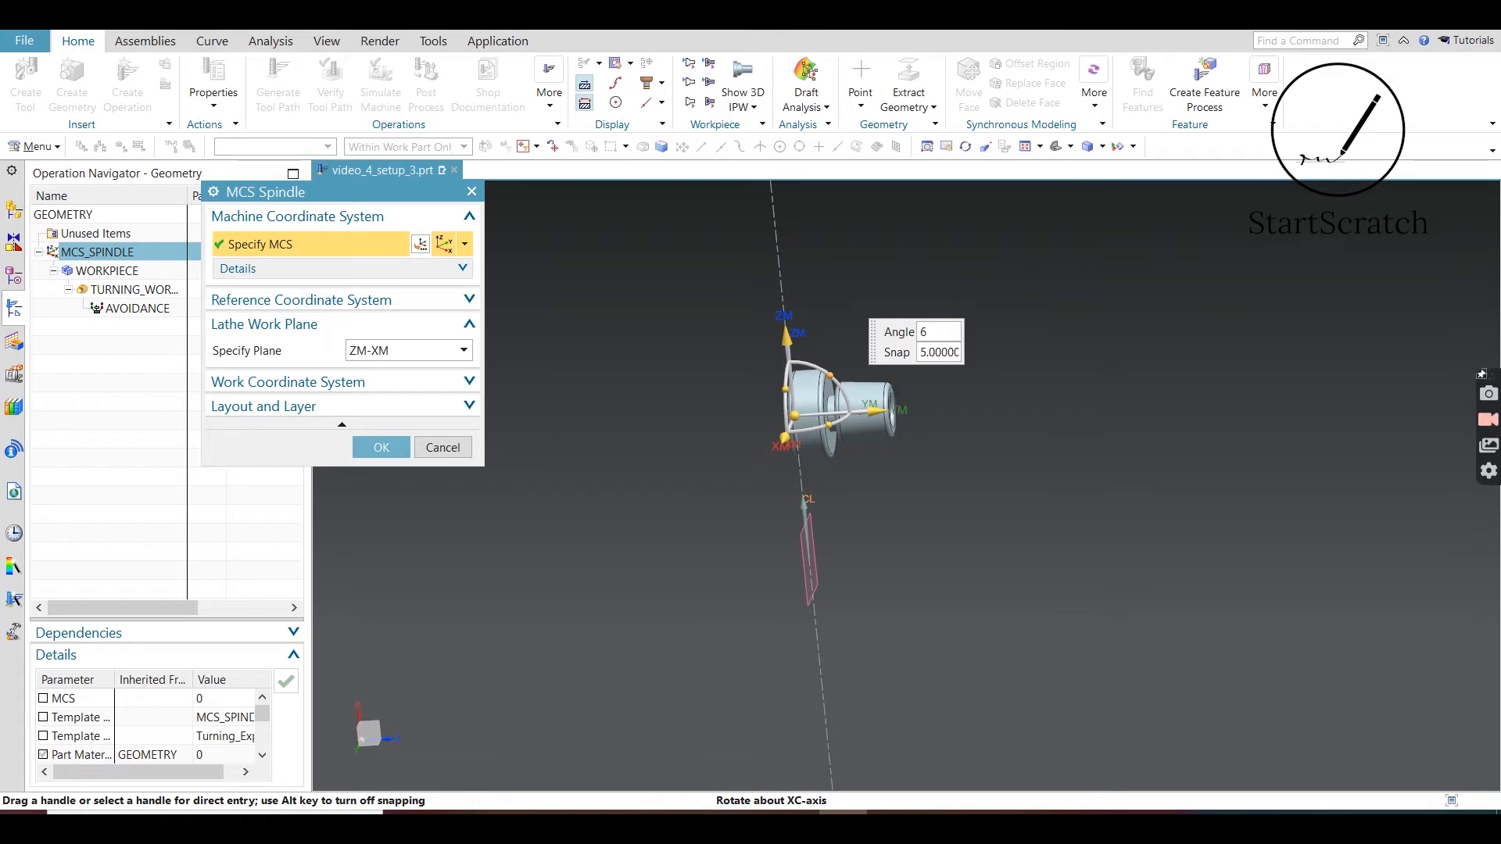
key(Return)
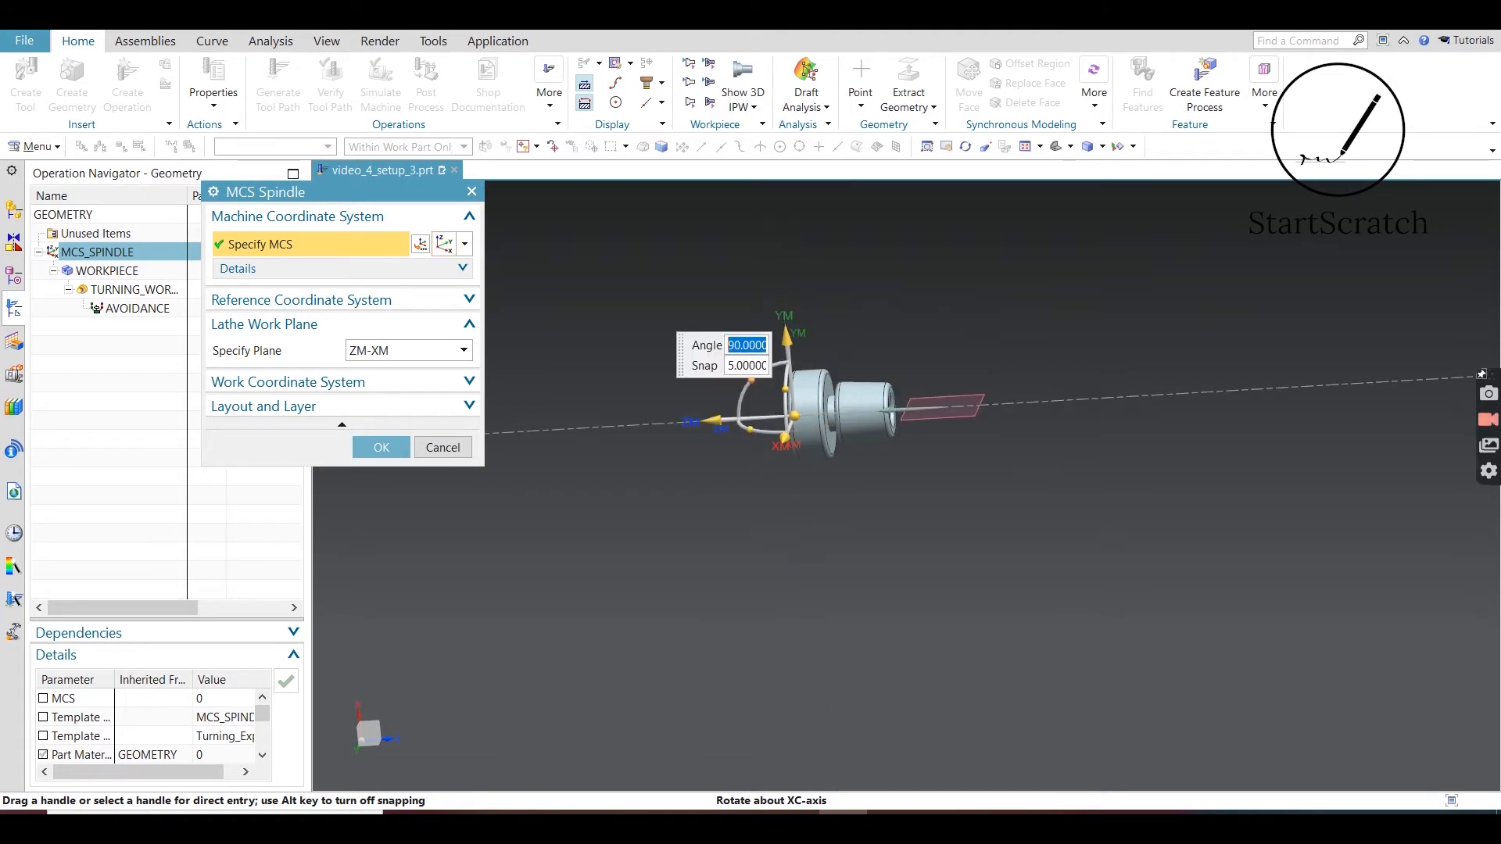
- Rotate the machine coordinate system another 180 degrees about the XC-axis and set the rotation snap to 0
scroll(945, 461, down, 3)
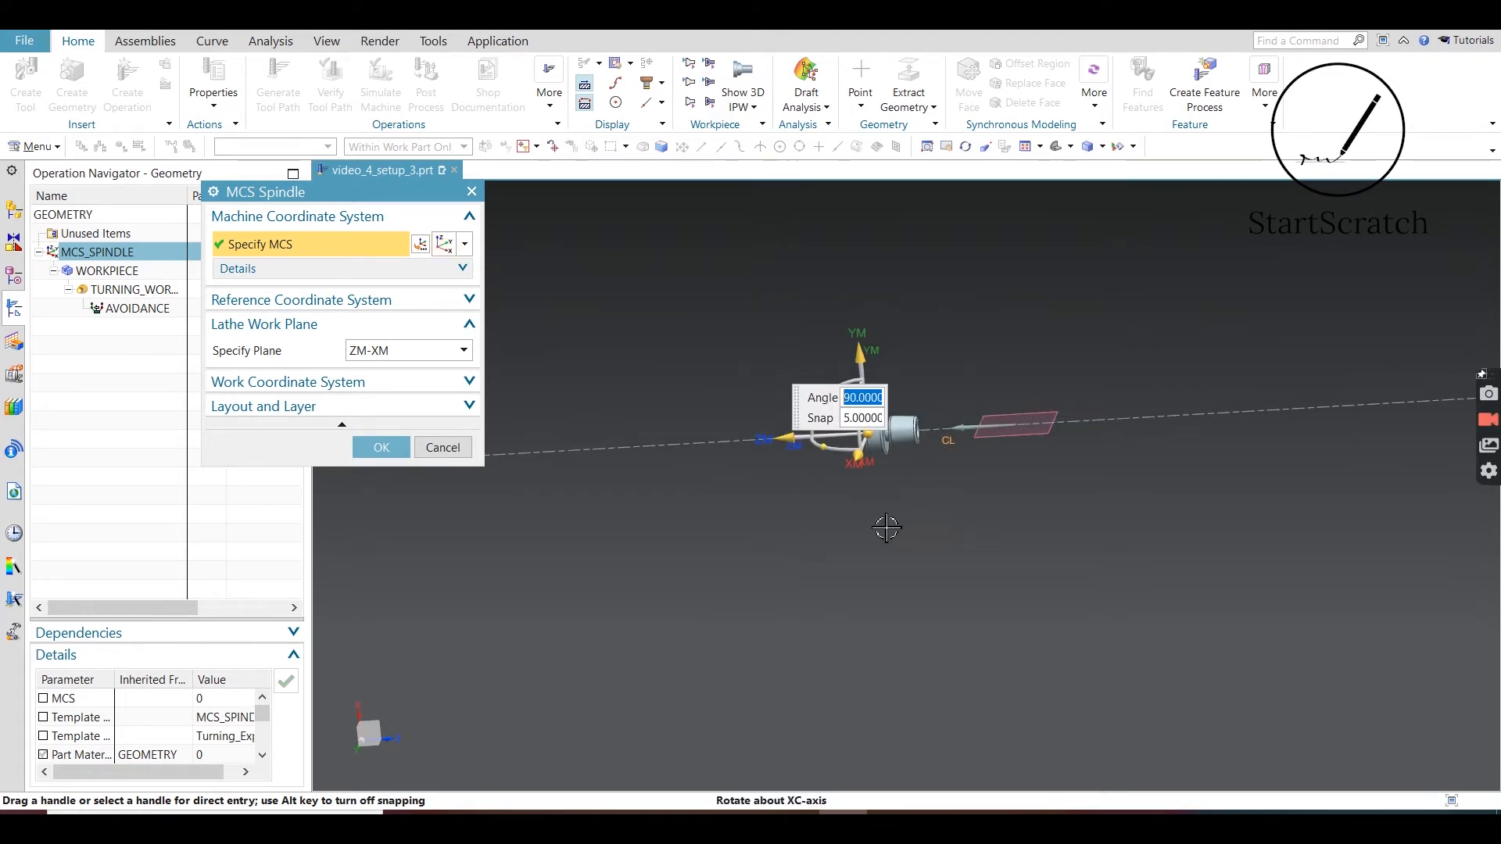
scroll(848, 382, up, 1)
scroll(848, 382, up, 2)
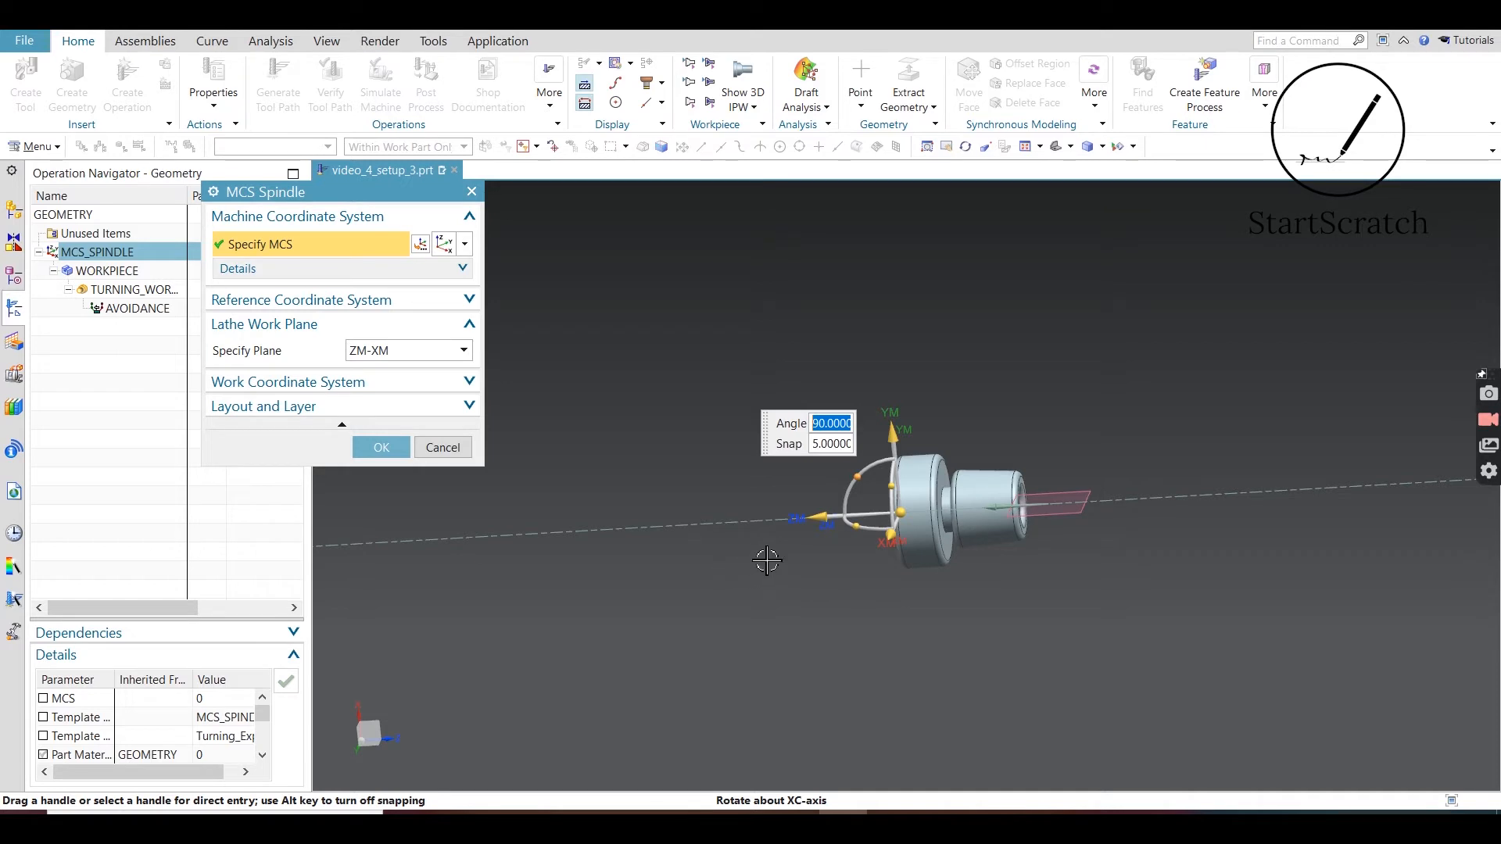
click(857, 478)
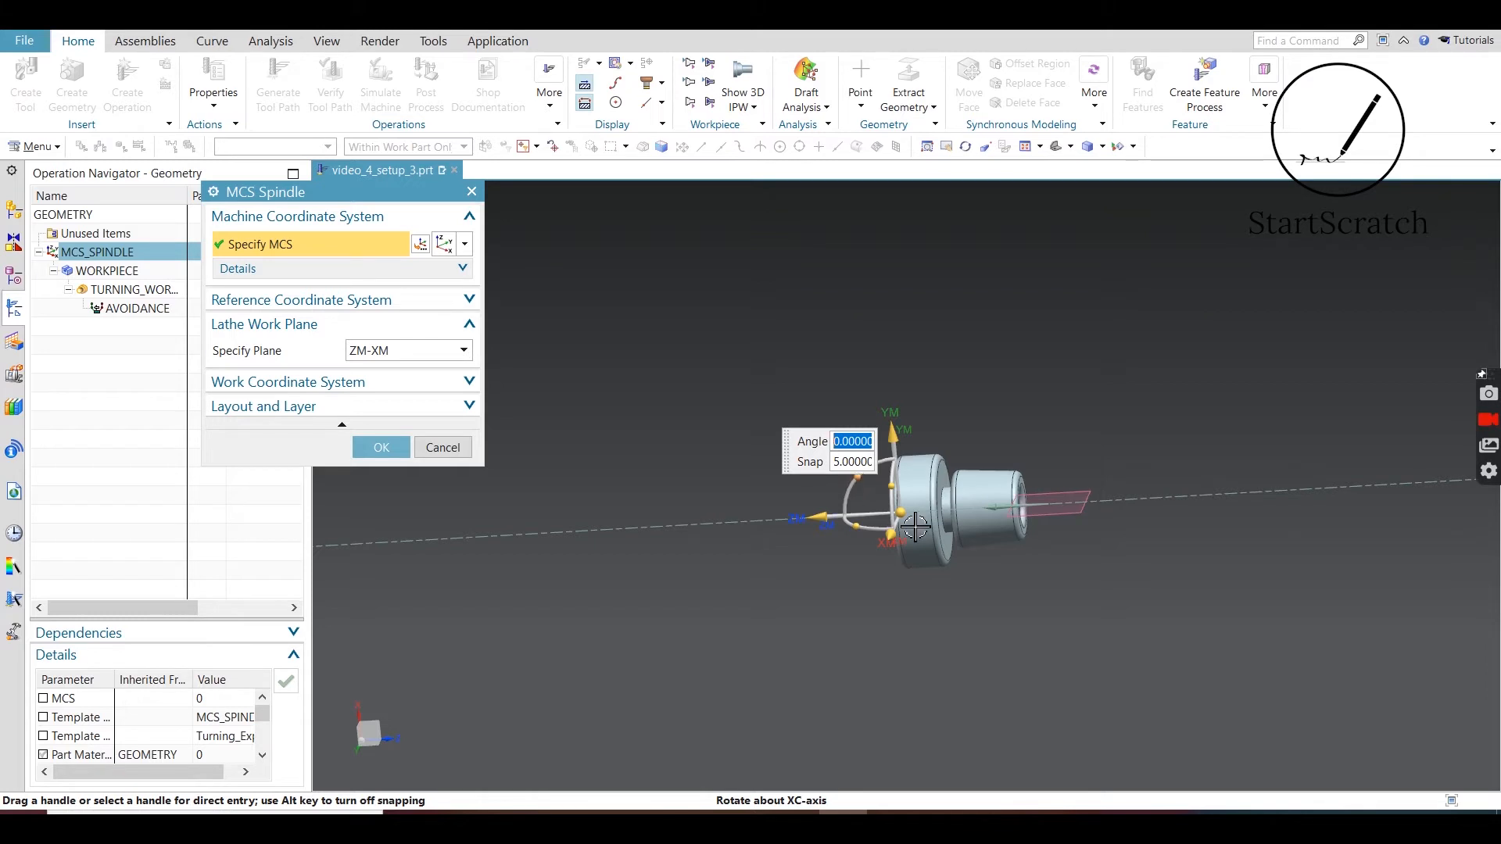
text(180)
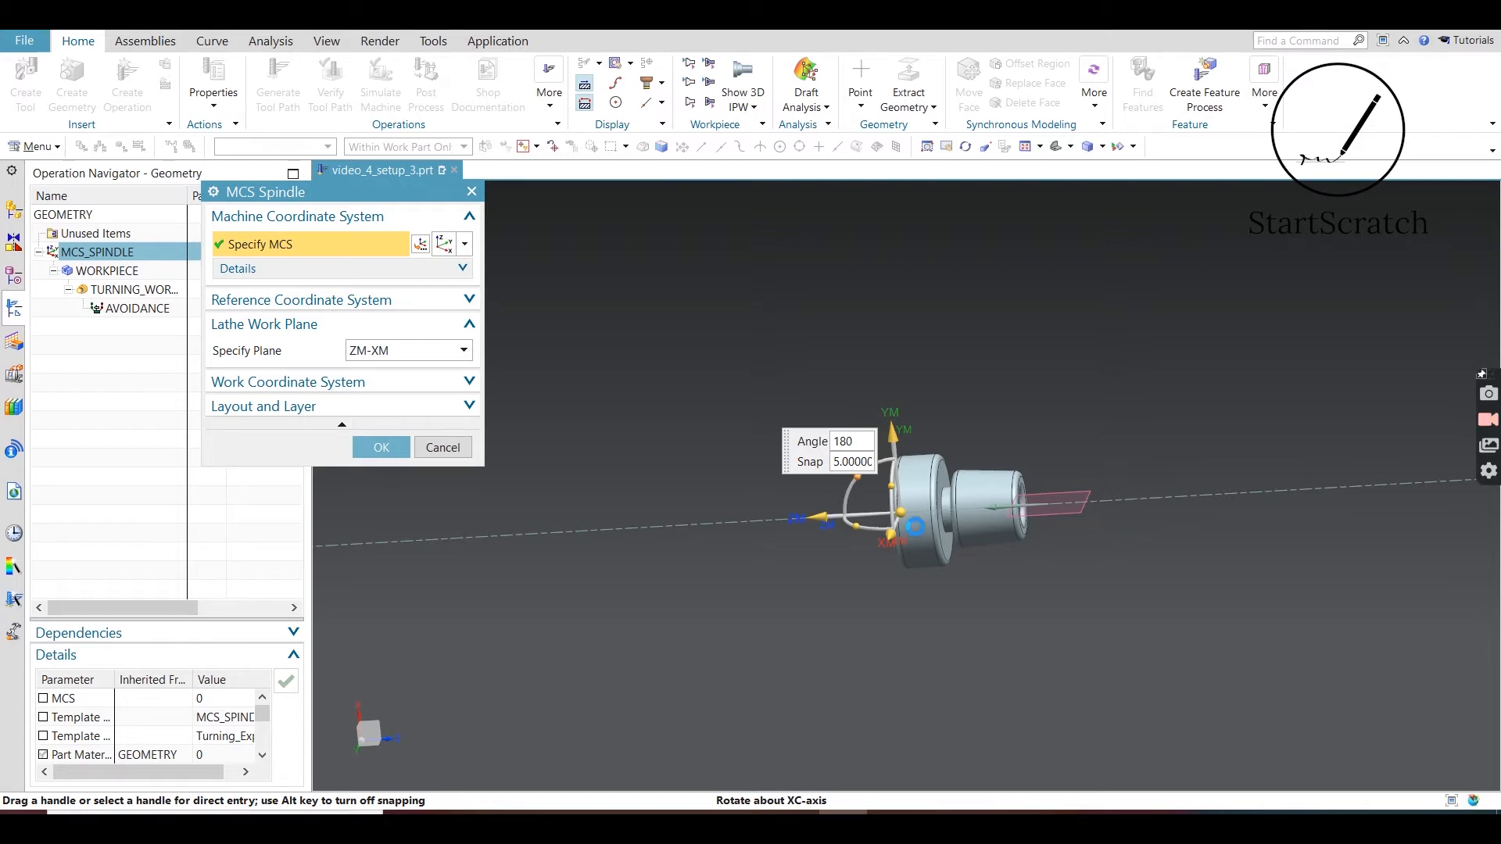
key(Return)
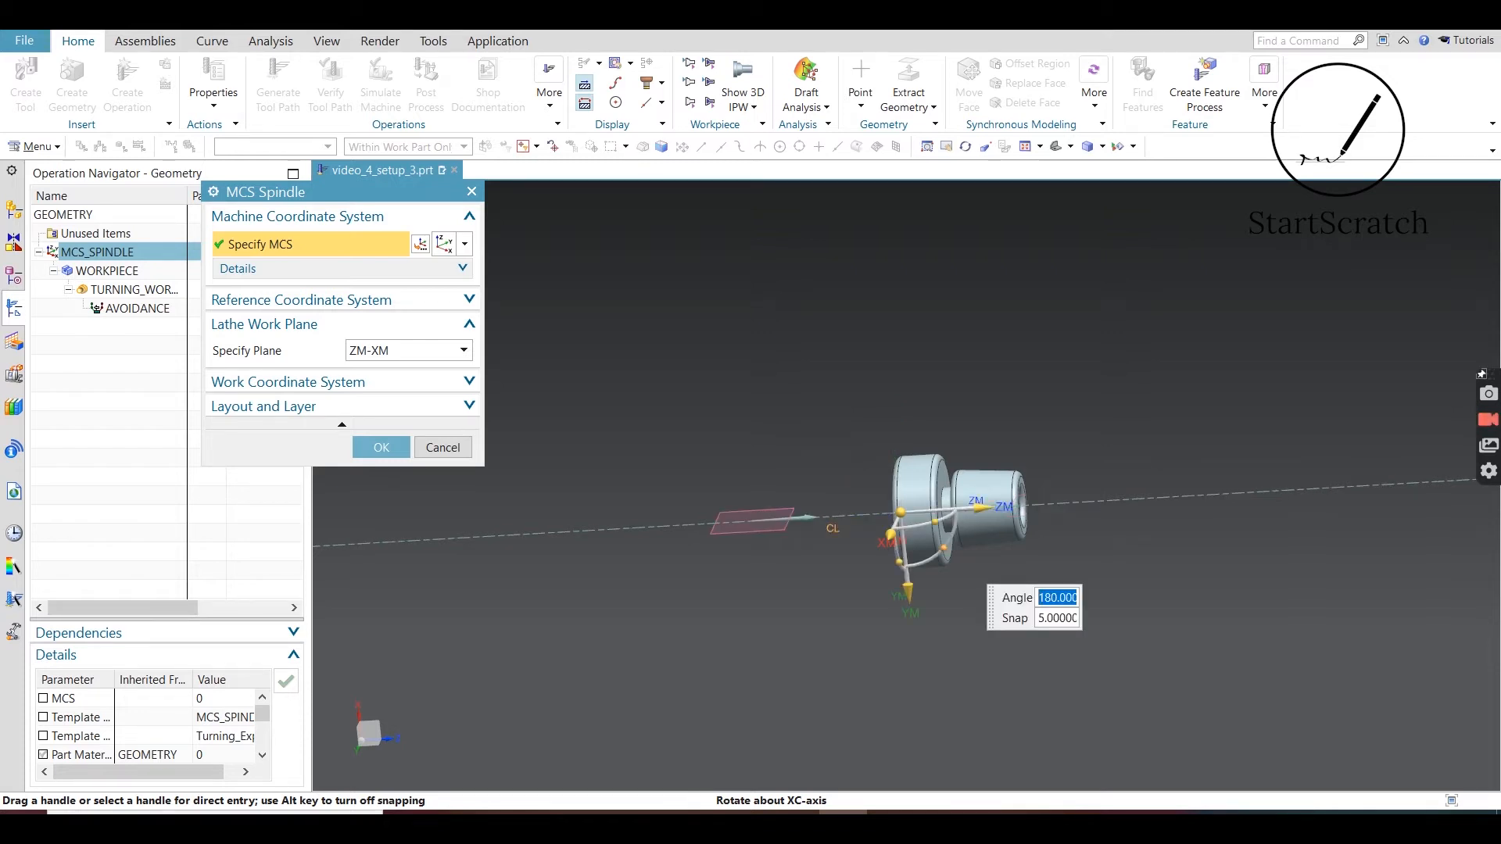
key(Tab)
text(0)
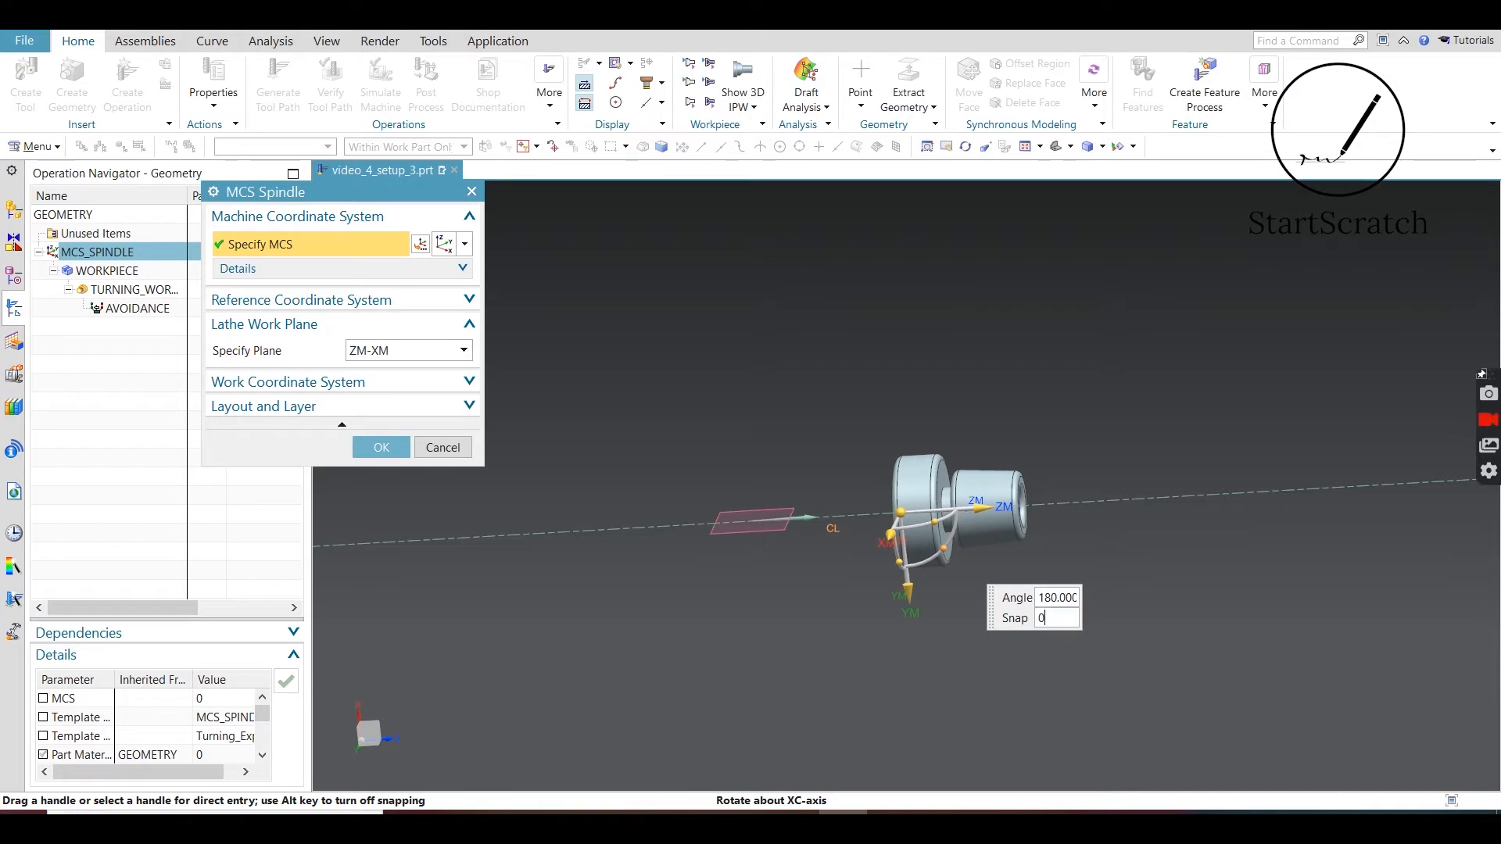
- Choose ZM-XM as the lathe work plane and accept the MCS Spindle settings
middle_drag(974, 512, 1109, 546)
middle_drag(1089, 713, 1024, 625)
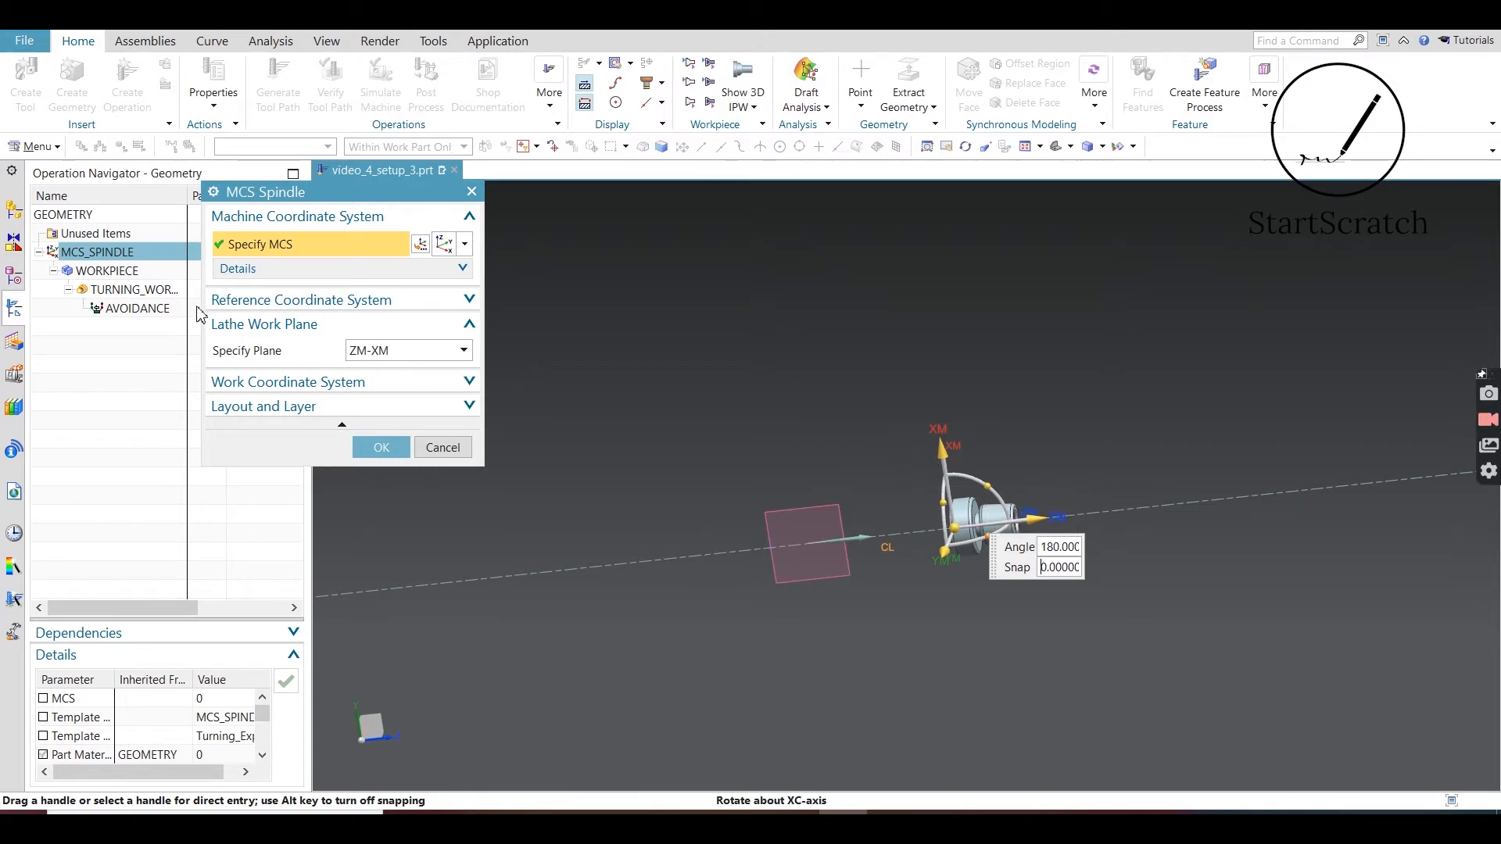
click(435, 353)
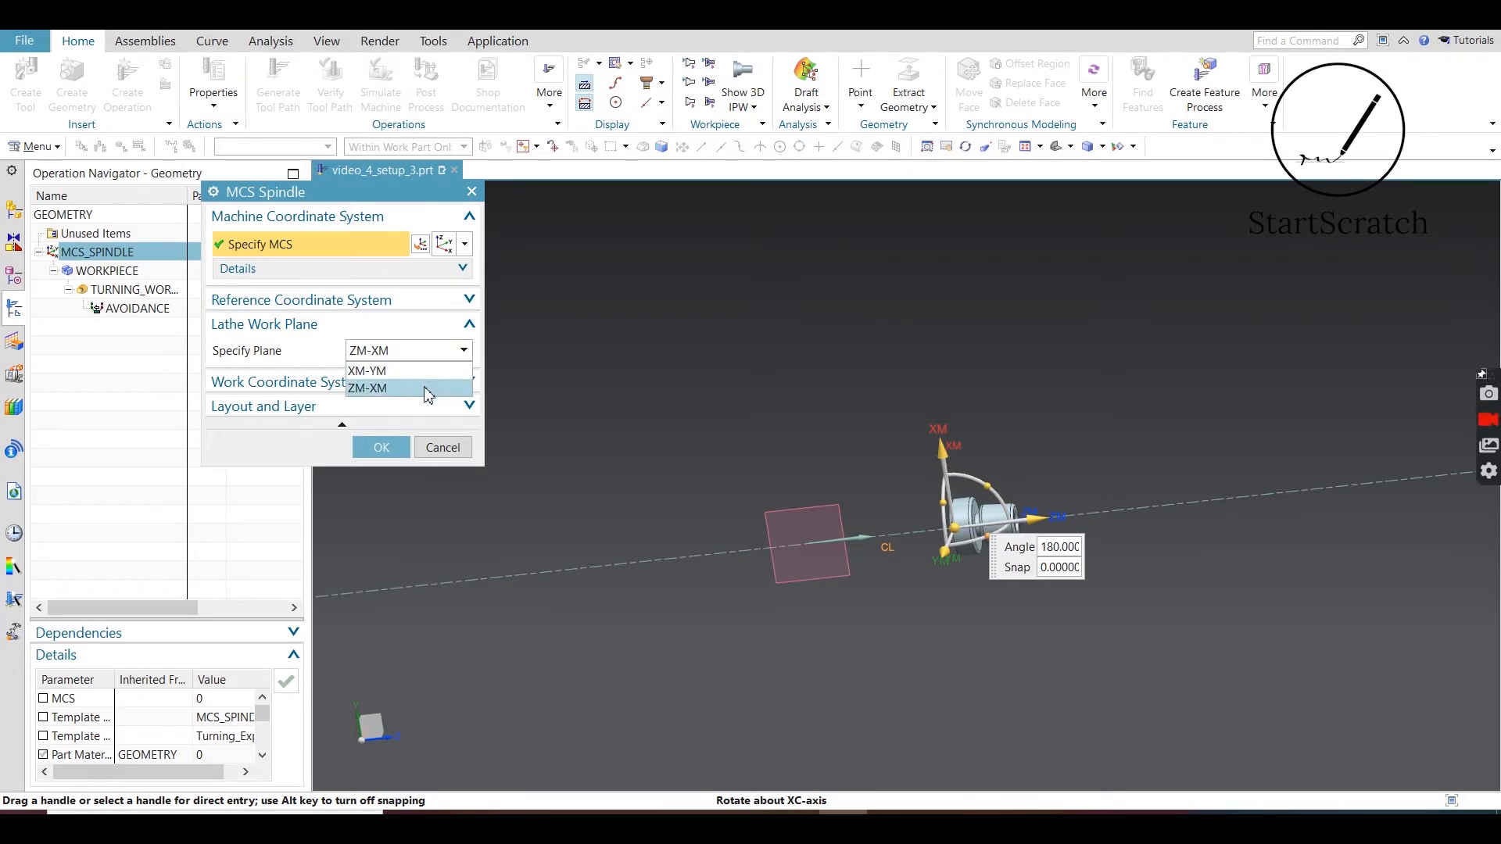
click(427, 391)
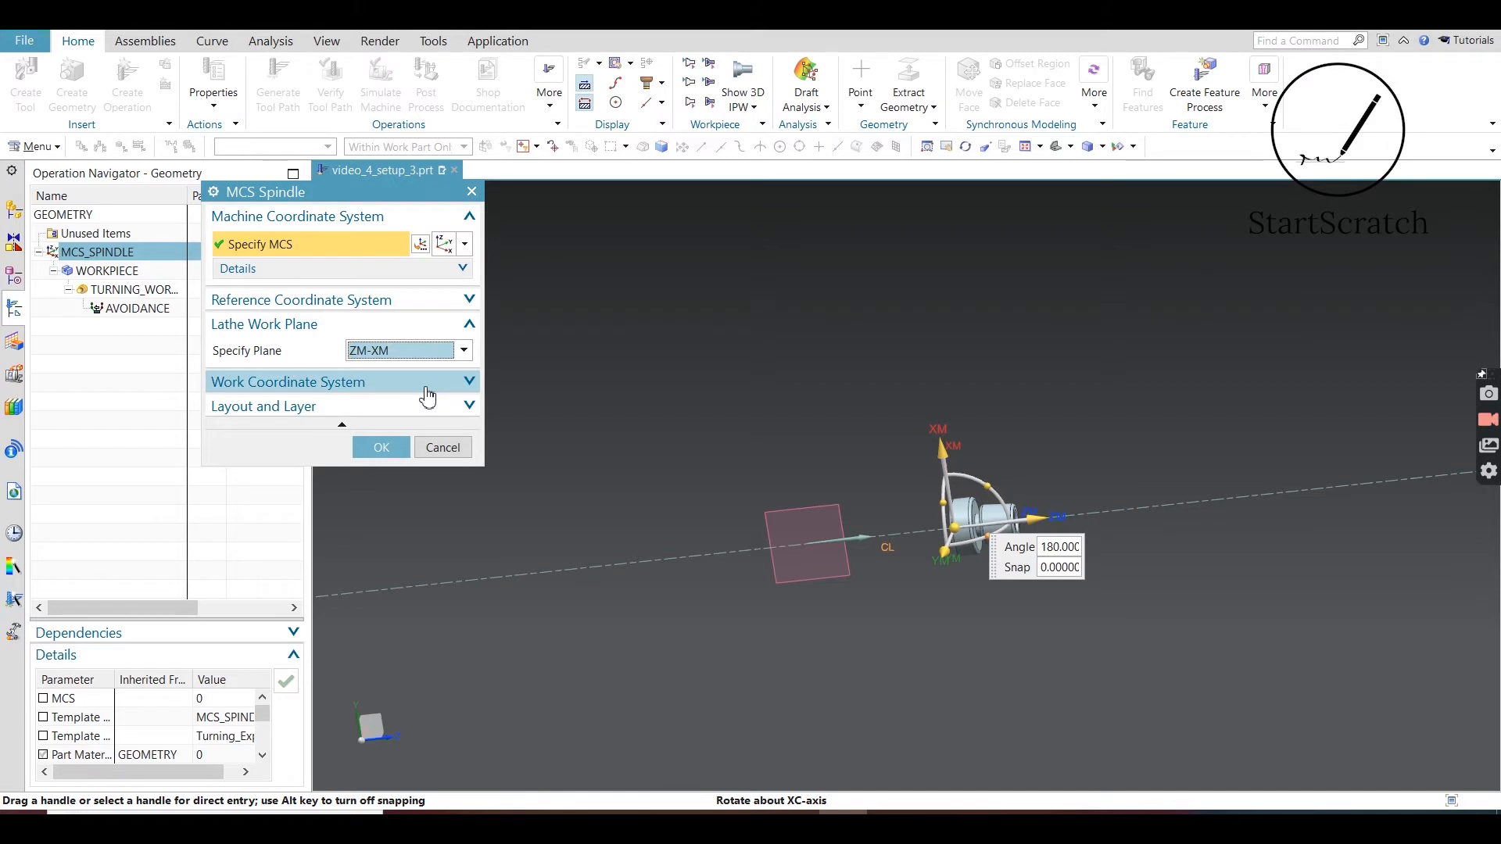
click(390, 452)
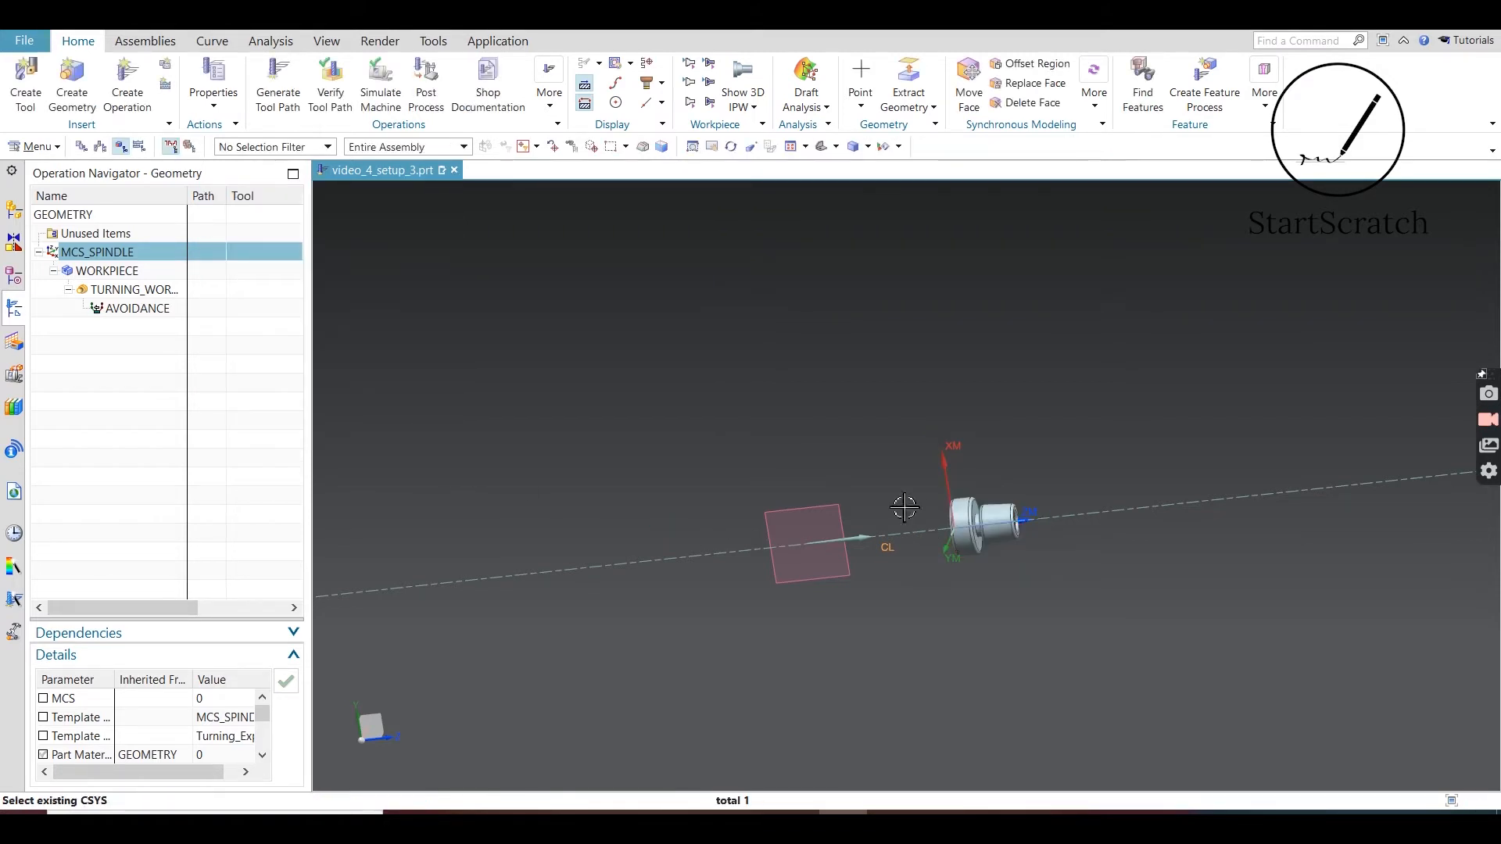
- Edit WORKPIECE and specify the turned solid body as its part geometry
mouse_move(858, 472)
middle_down()
mouse_move(907, 503)
mouse_move(870, 480)
middle_up()
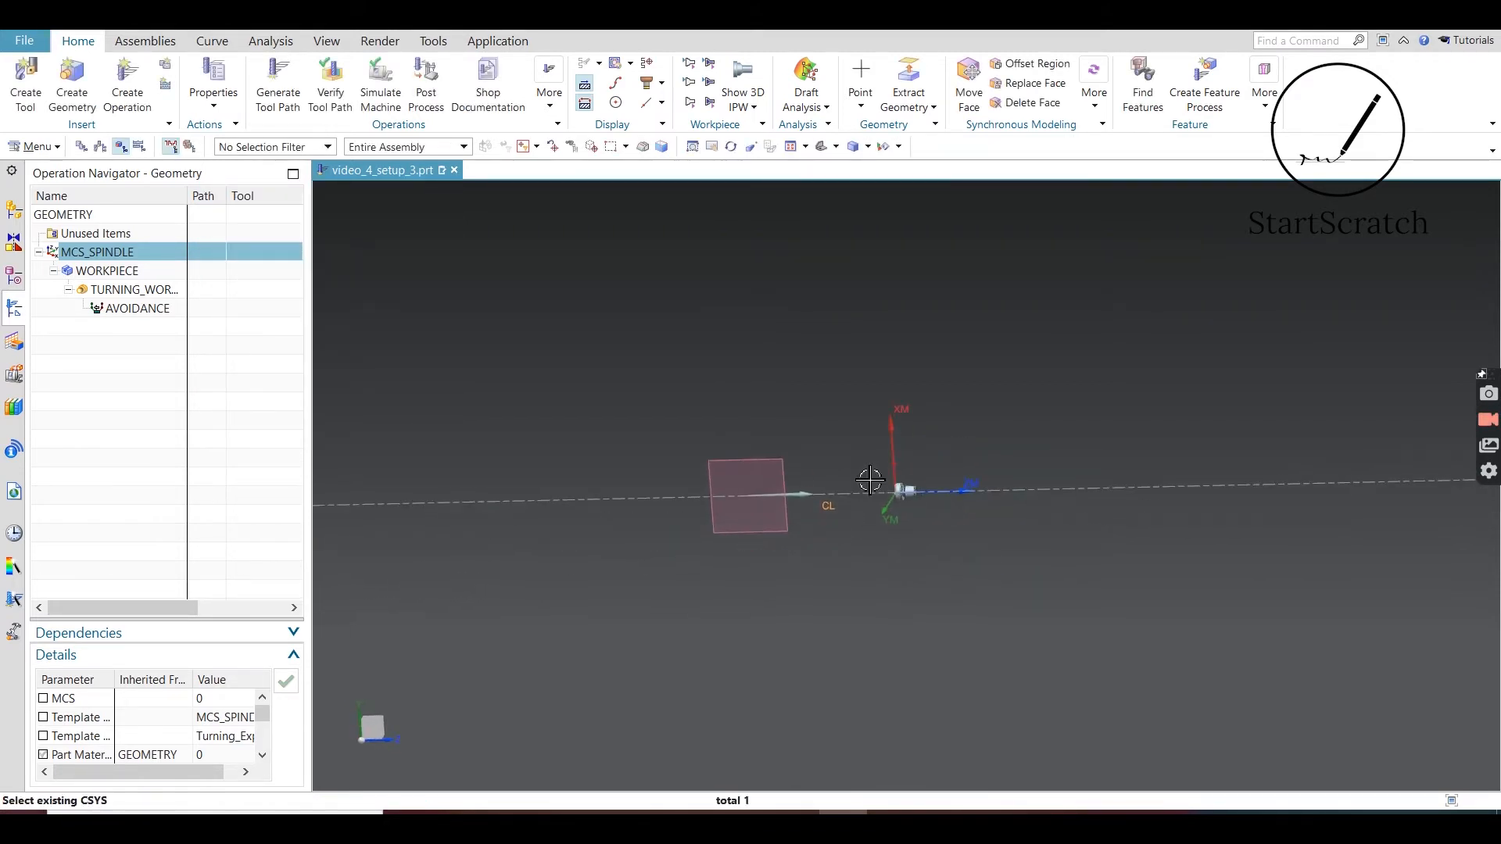
middle_drag(871, 590, 812, 327)
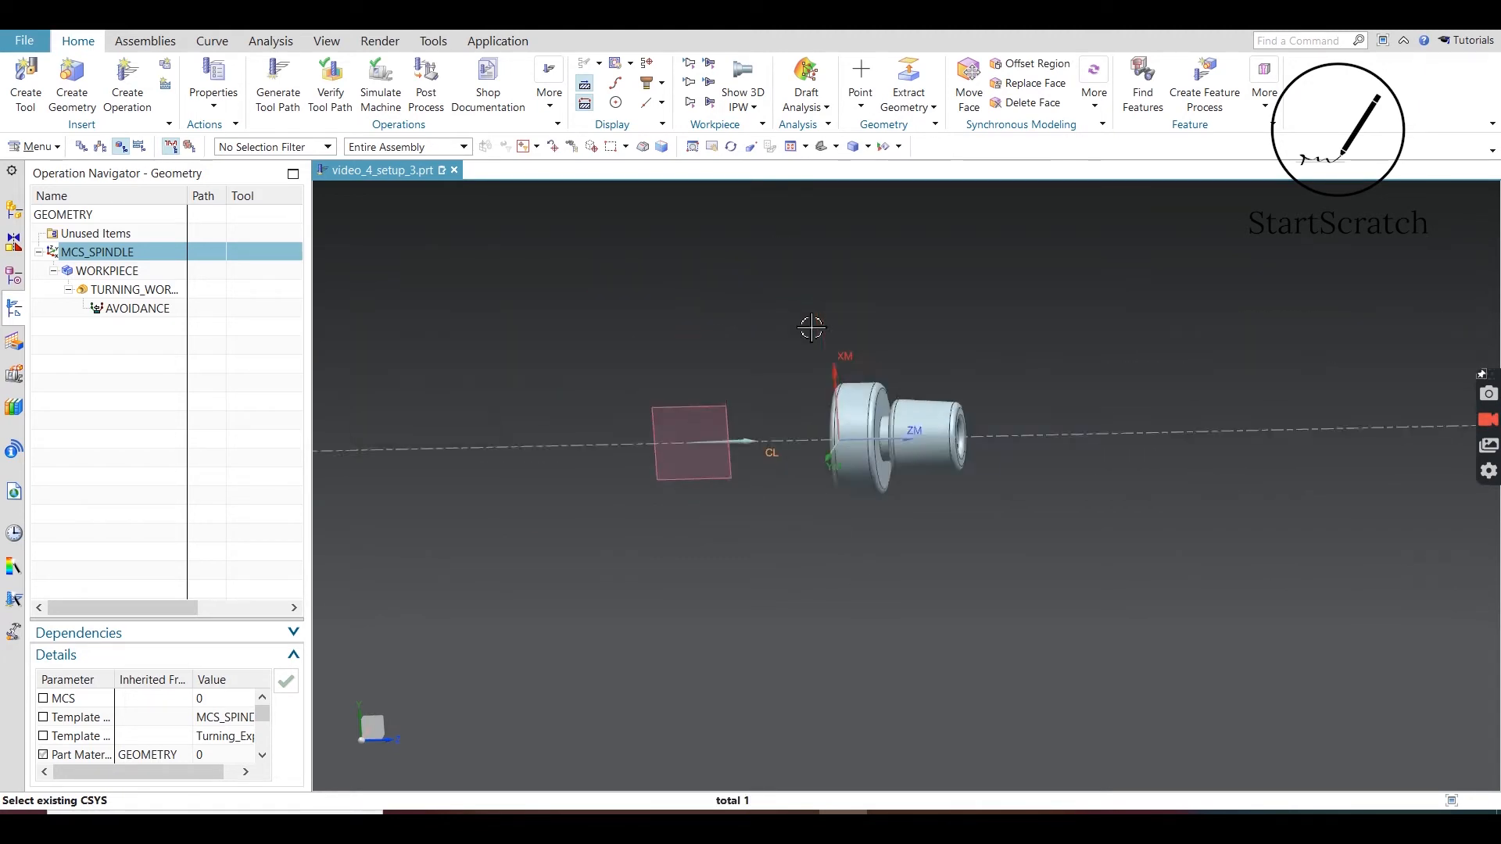
scroll(811, 327, up, 1)
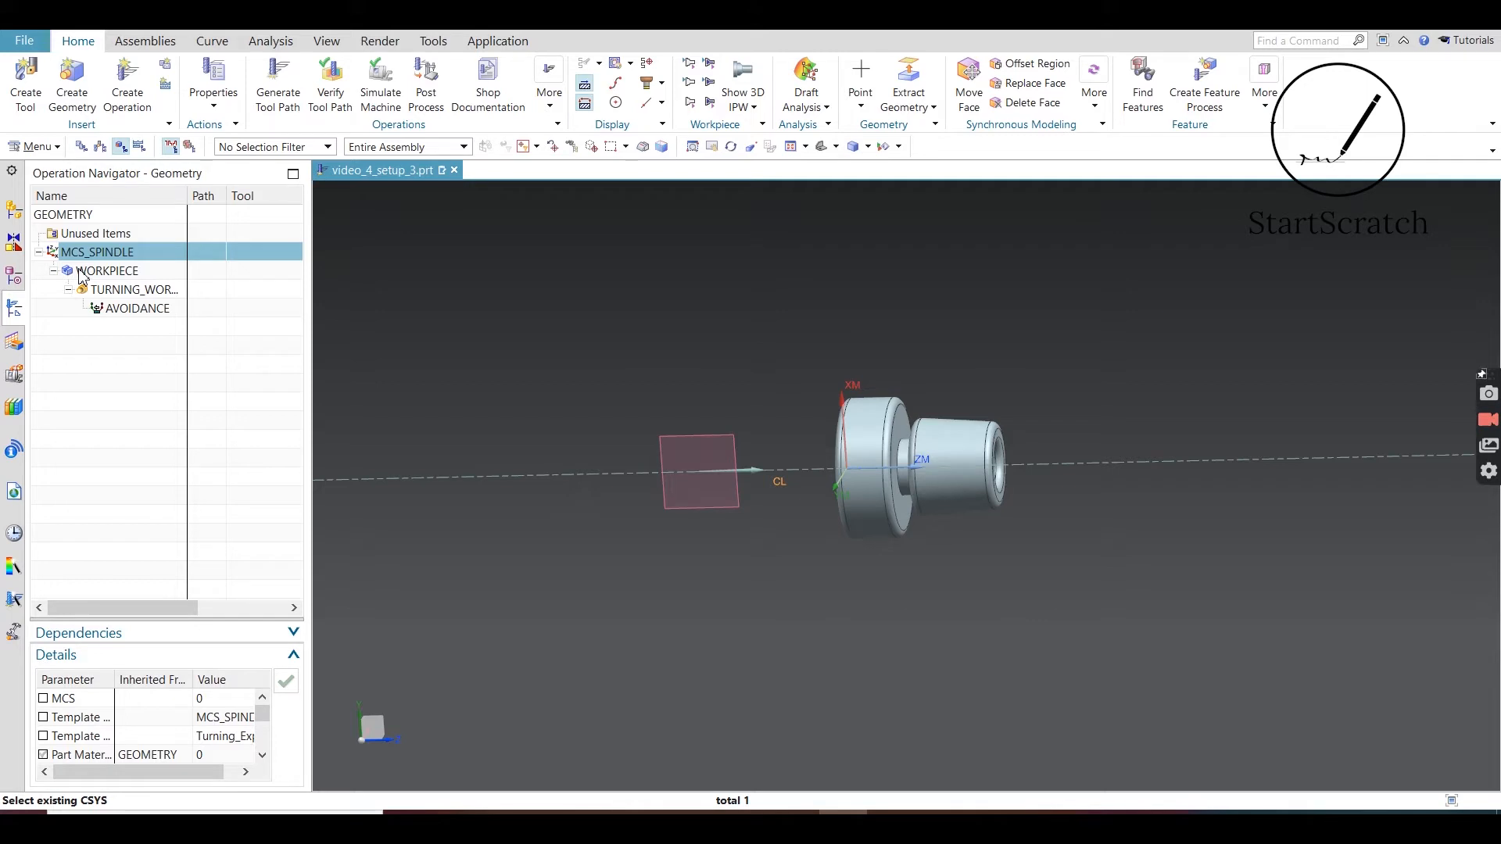
double_click(103, 271)
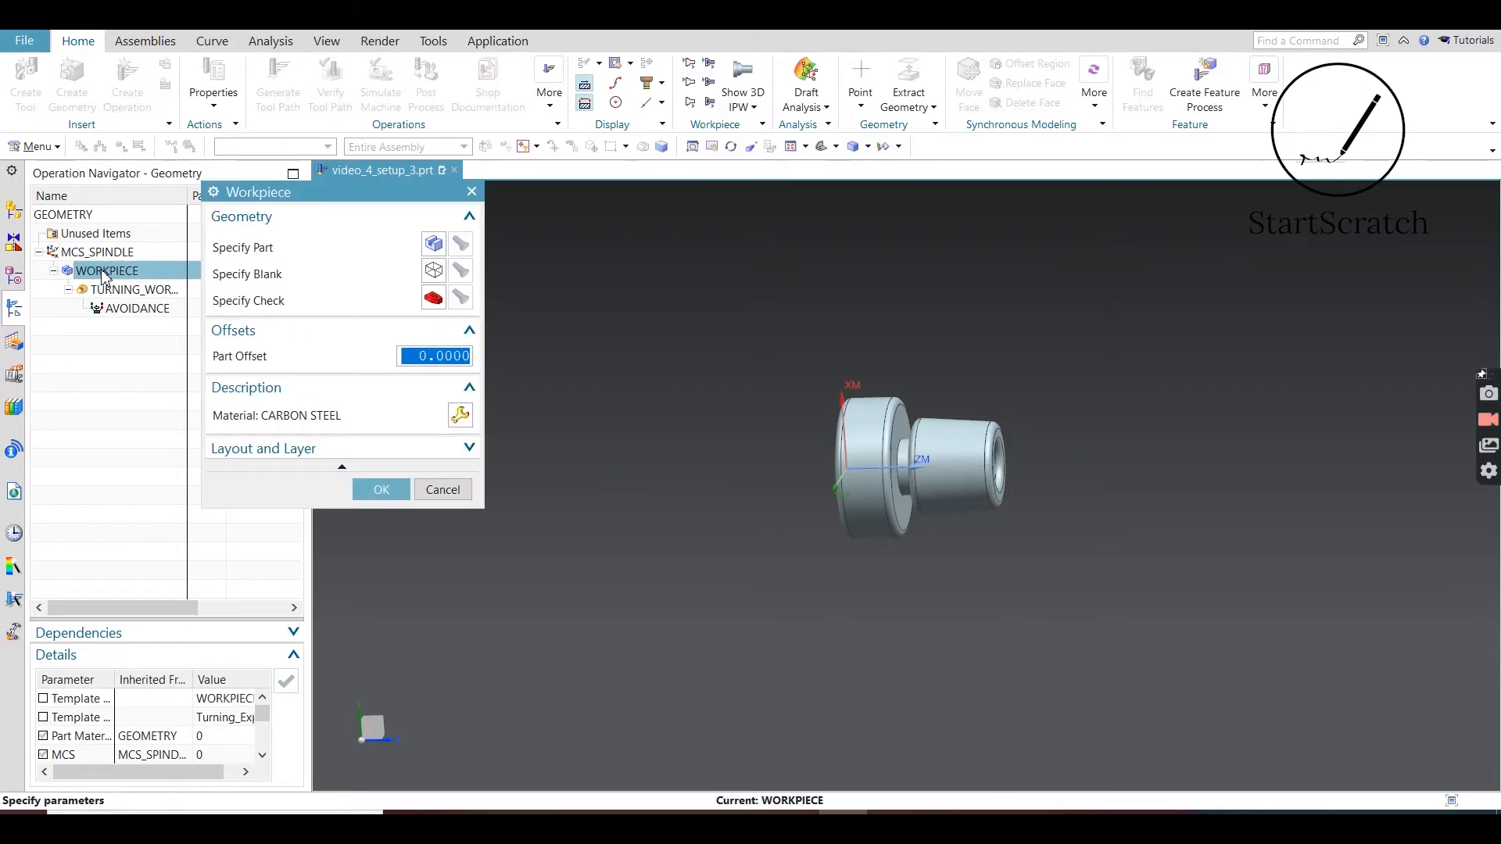
click(433, 244)
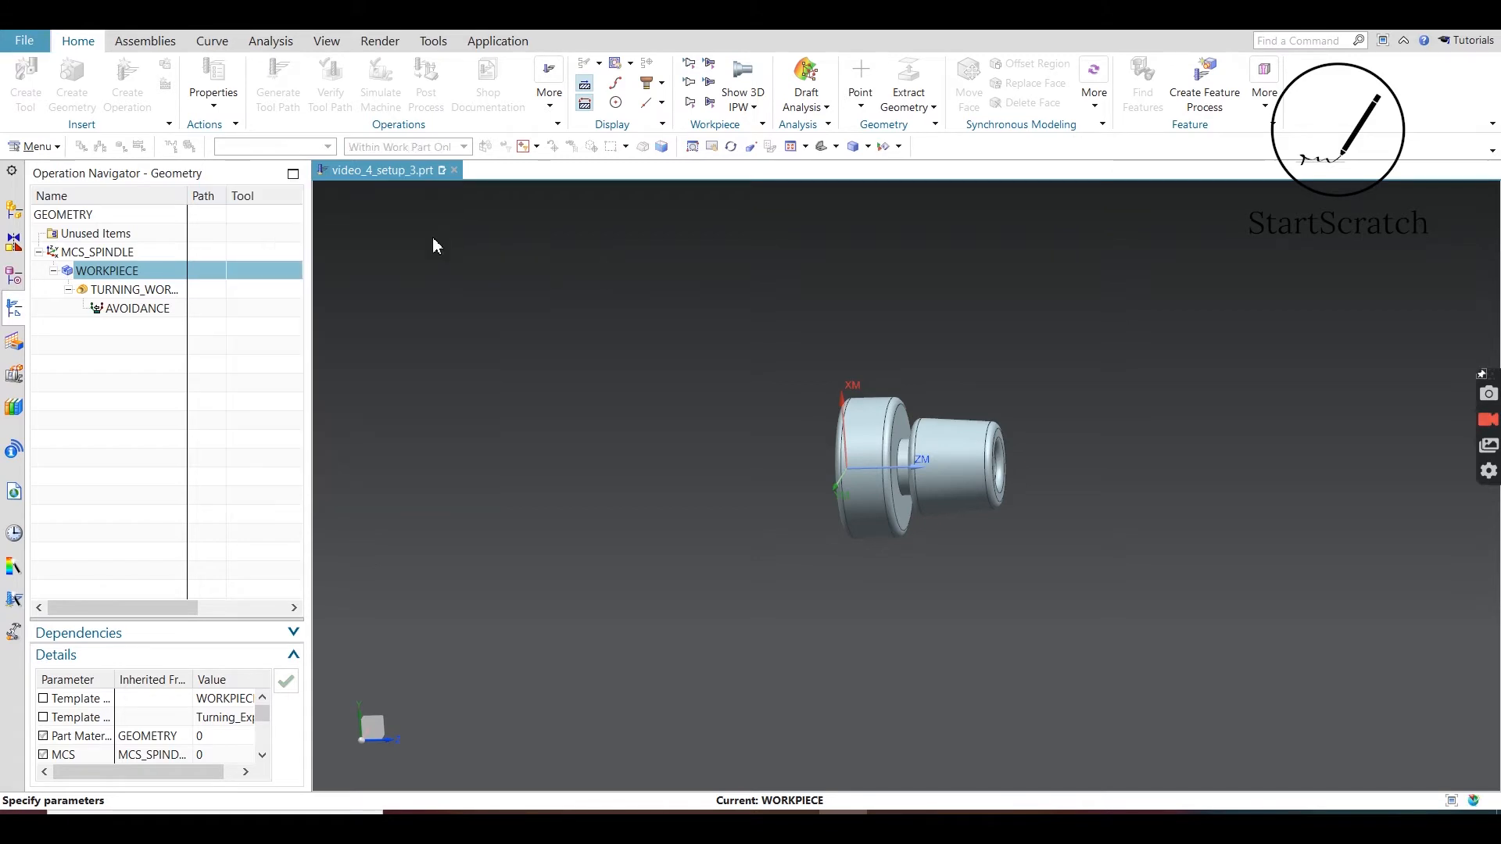
click(896, 433)
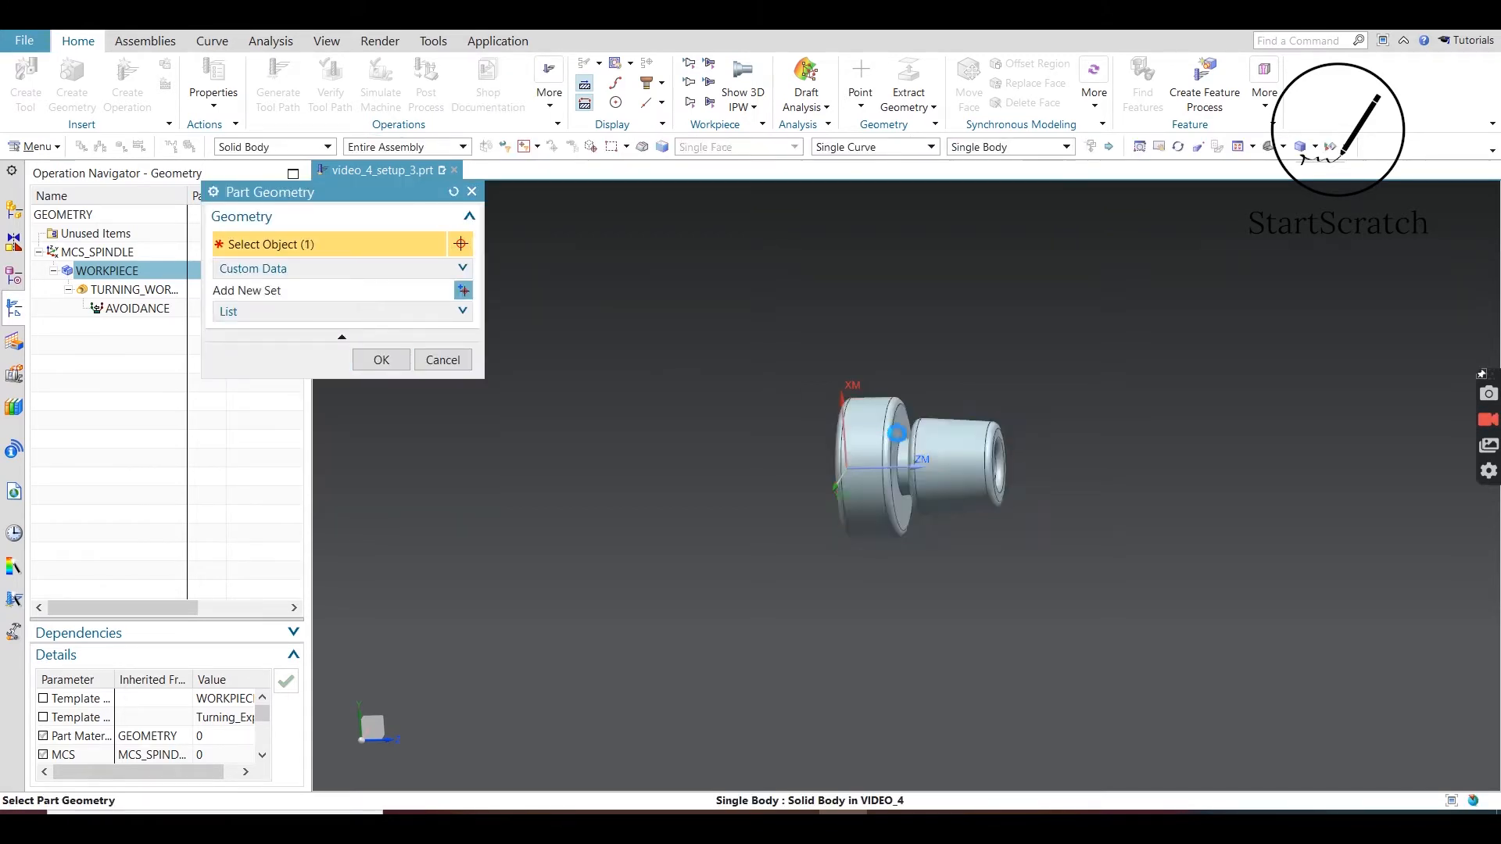
click(361, 384)
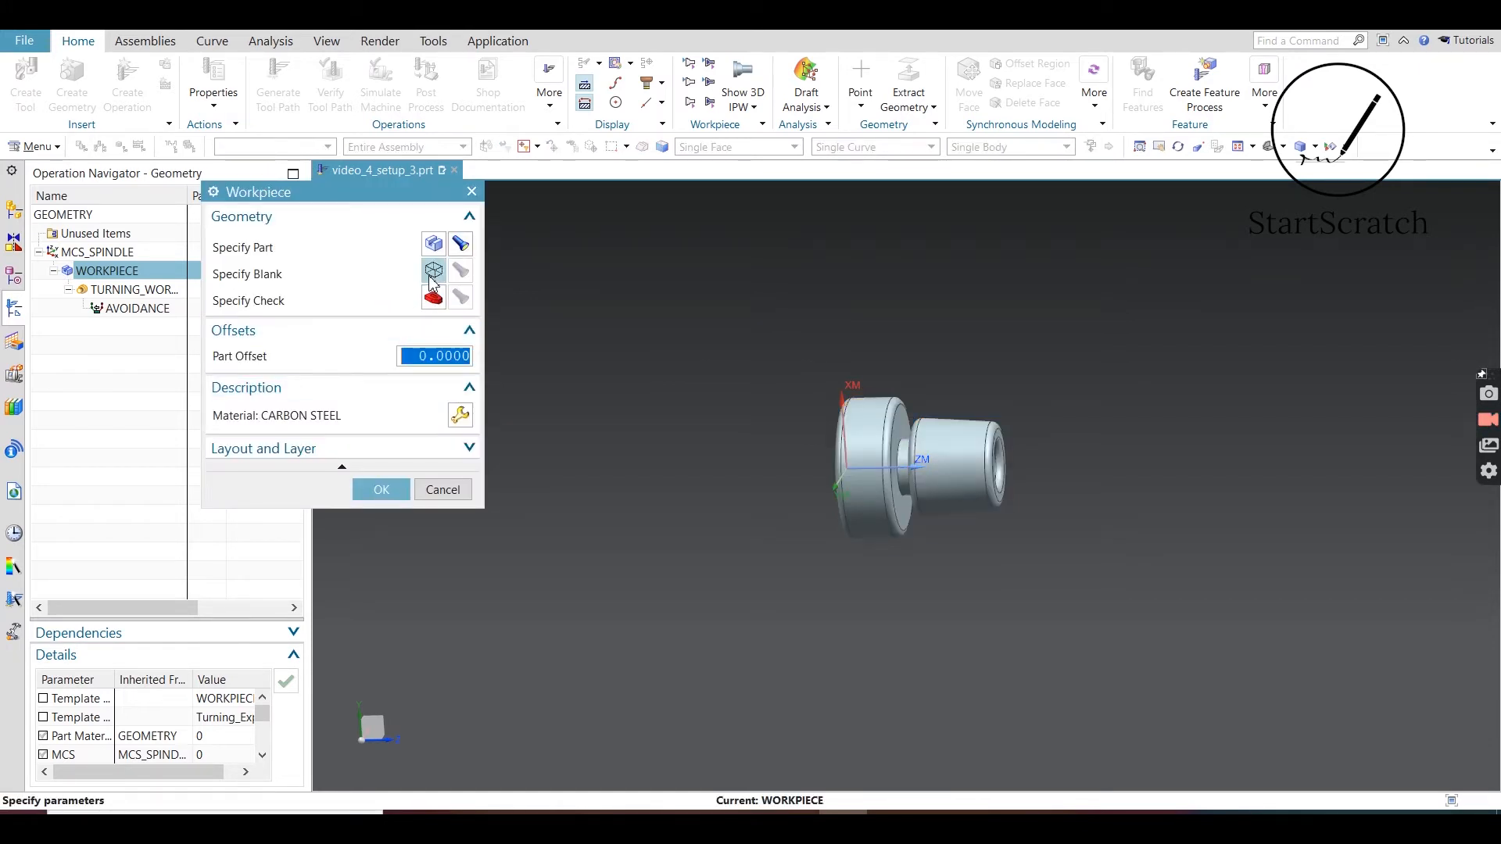
- Specify the workpiece's blank geometry, trying Bounding Block before choosing Bounding Cylinder as the type
click(431, 274)
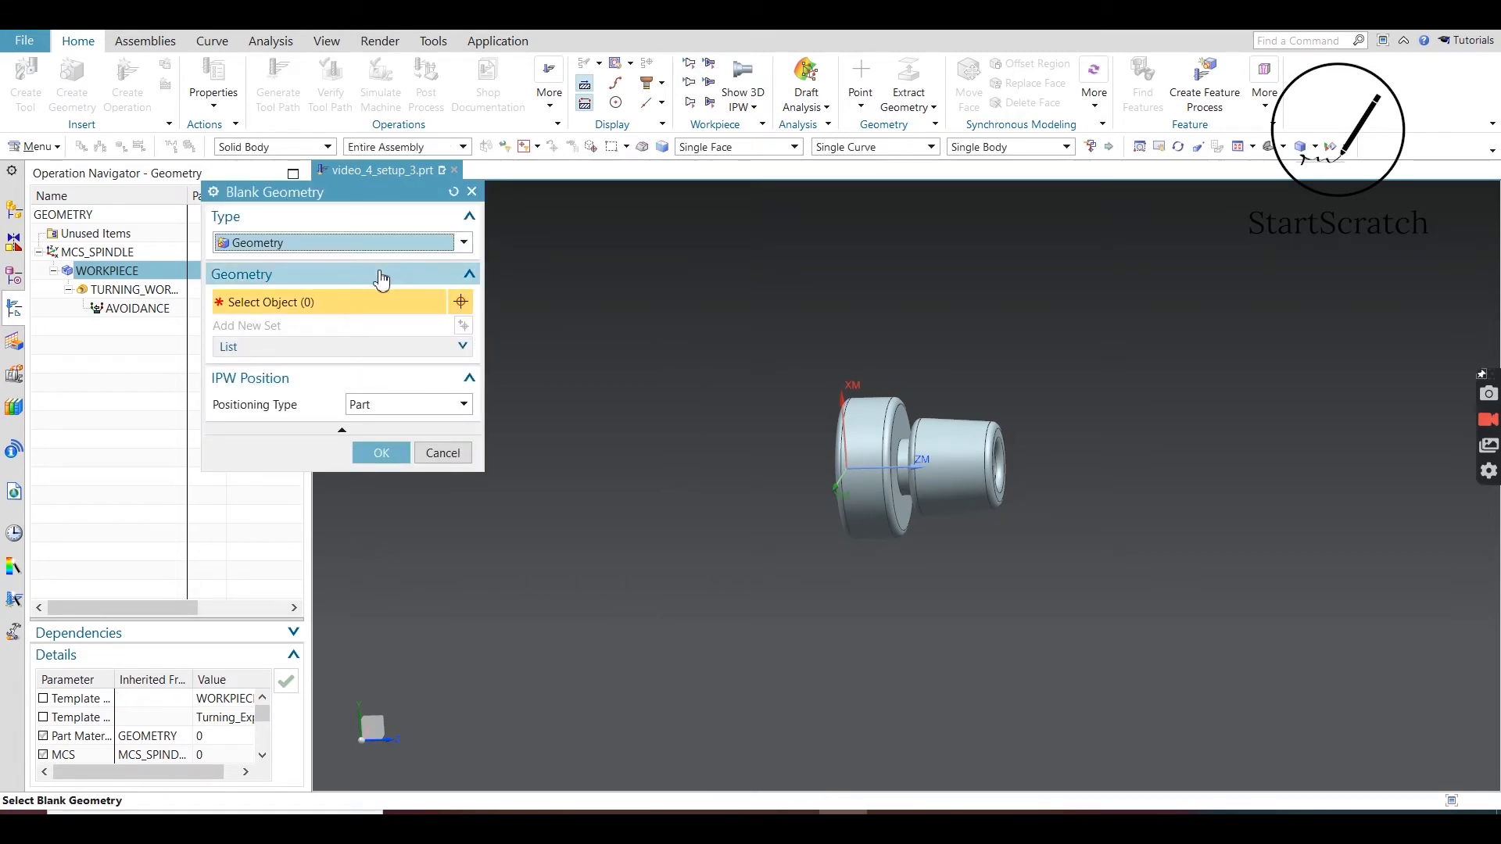
click(466, 243)
click(392, 296)
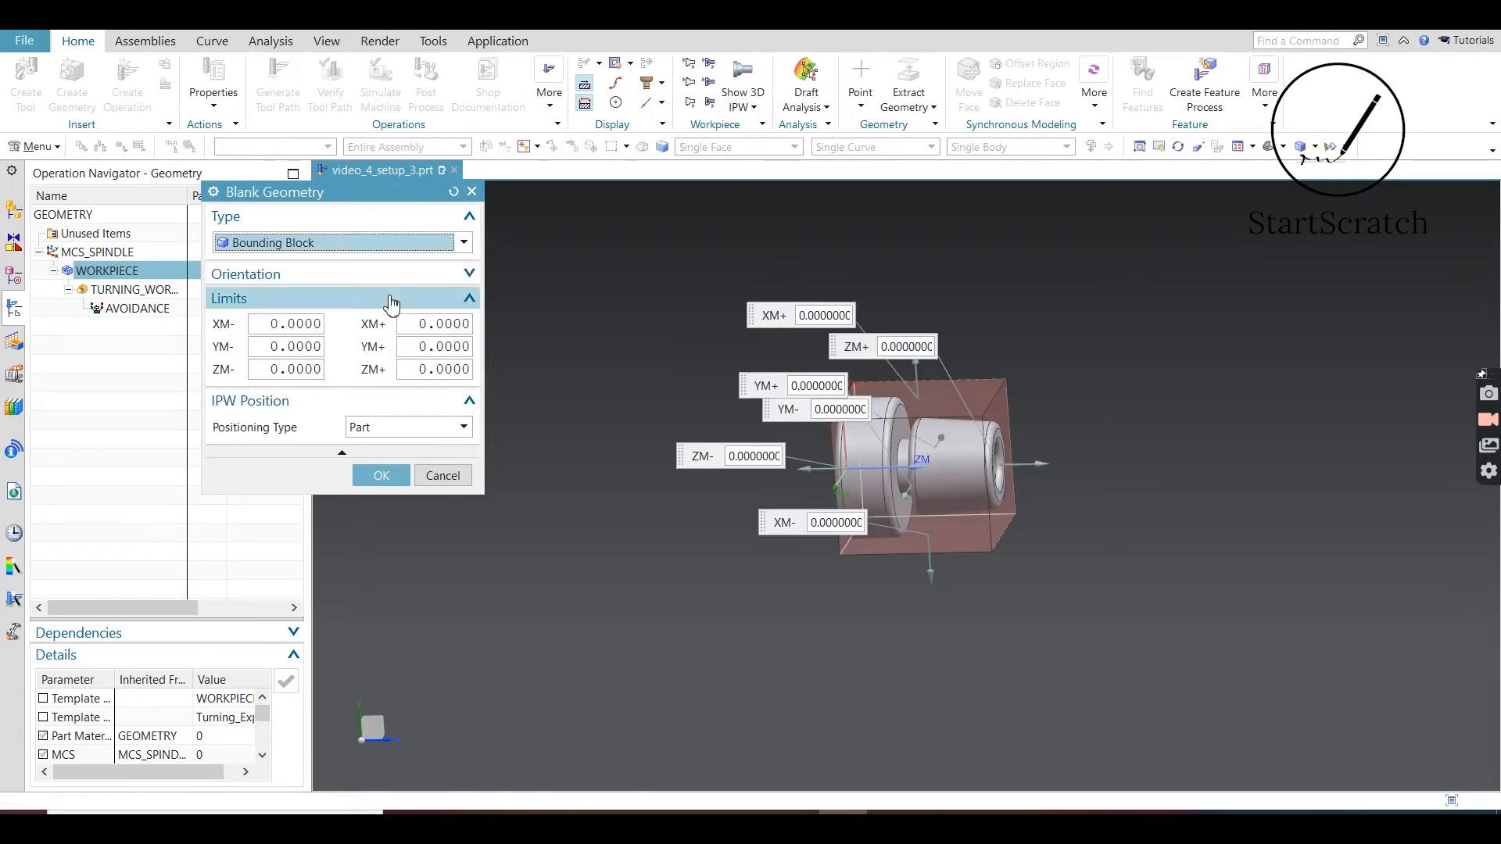
click(395, 243)
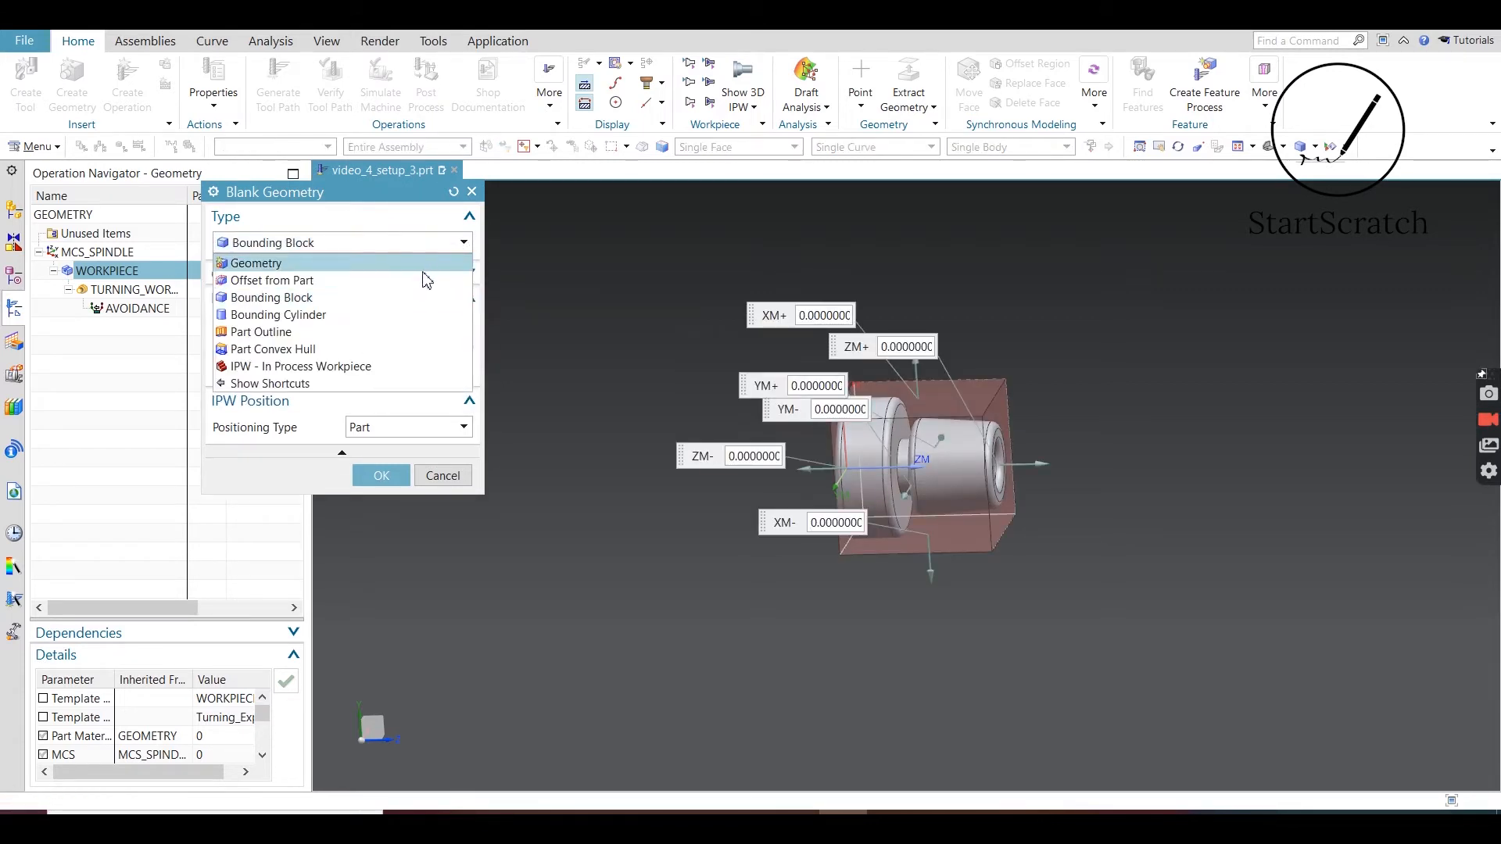
click(373, 314)
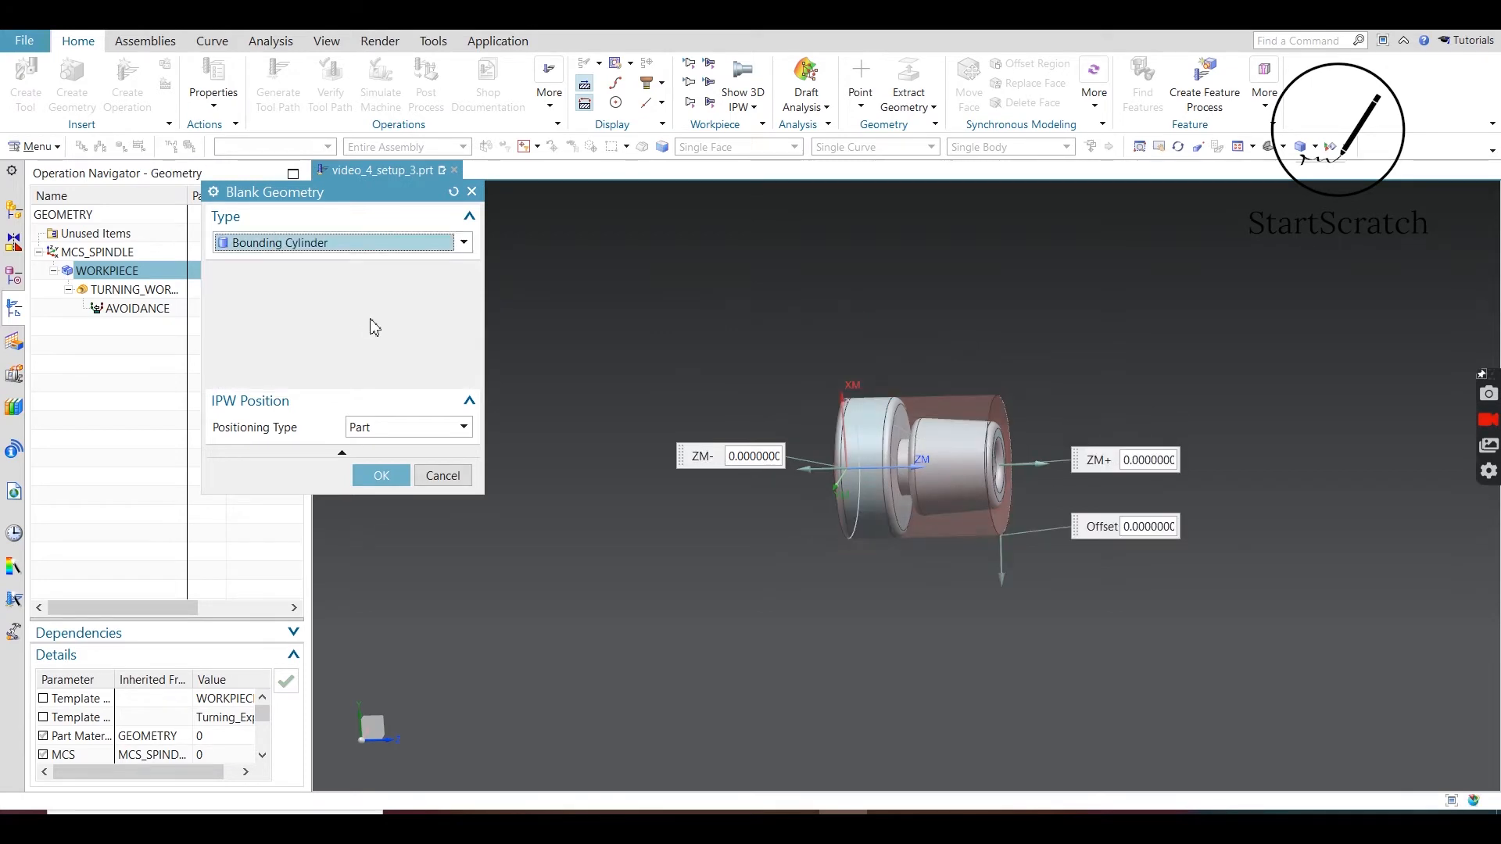
- Set both the ZM+ and ZM- limits of the blank's bounding cylinder to 1 and accept the blank geometry
middle_drag(790, 415, 813, 450)
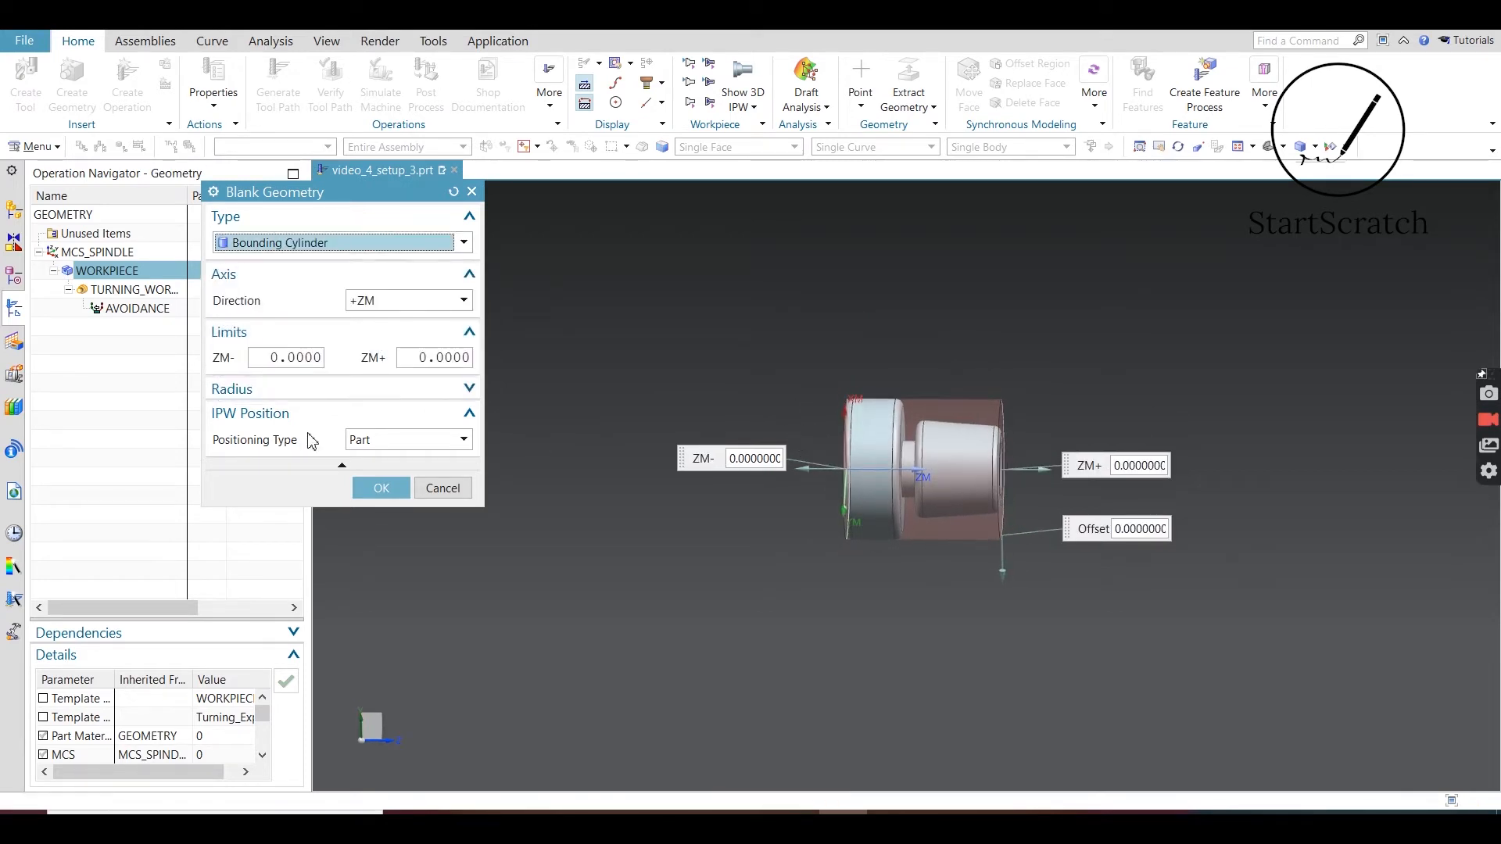
click(431, 357)
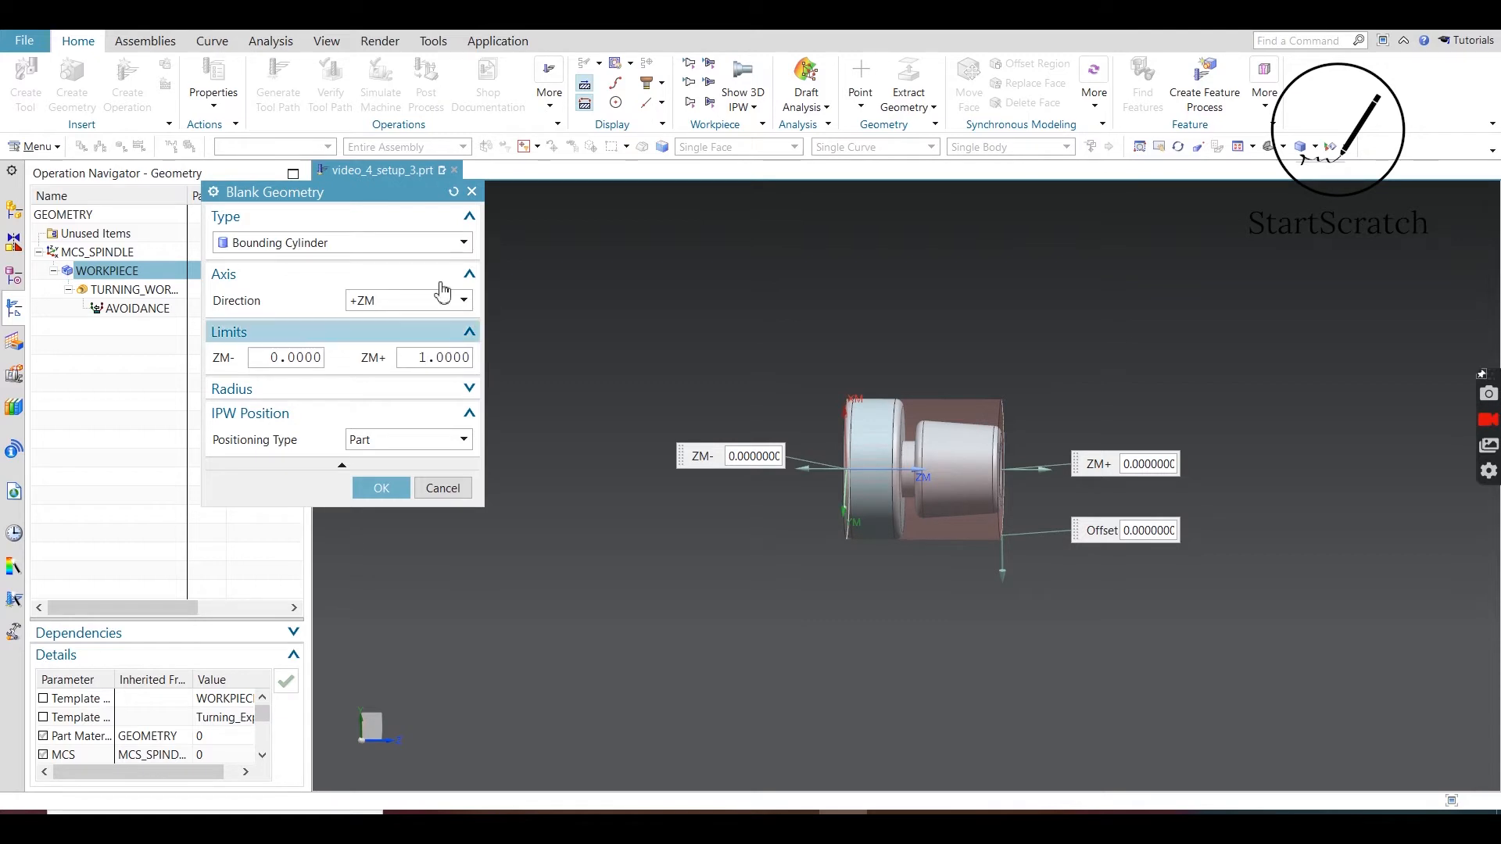
click(284, 358)
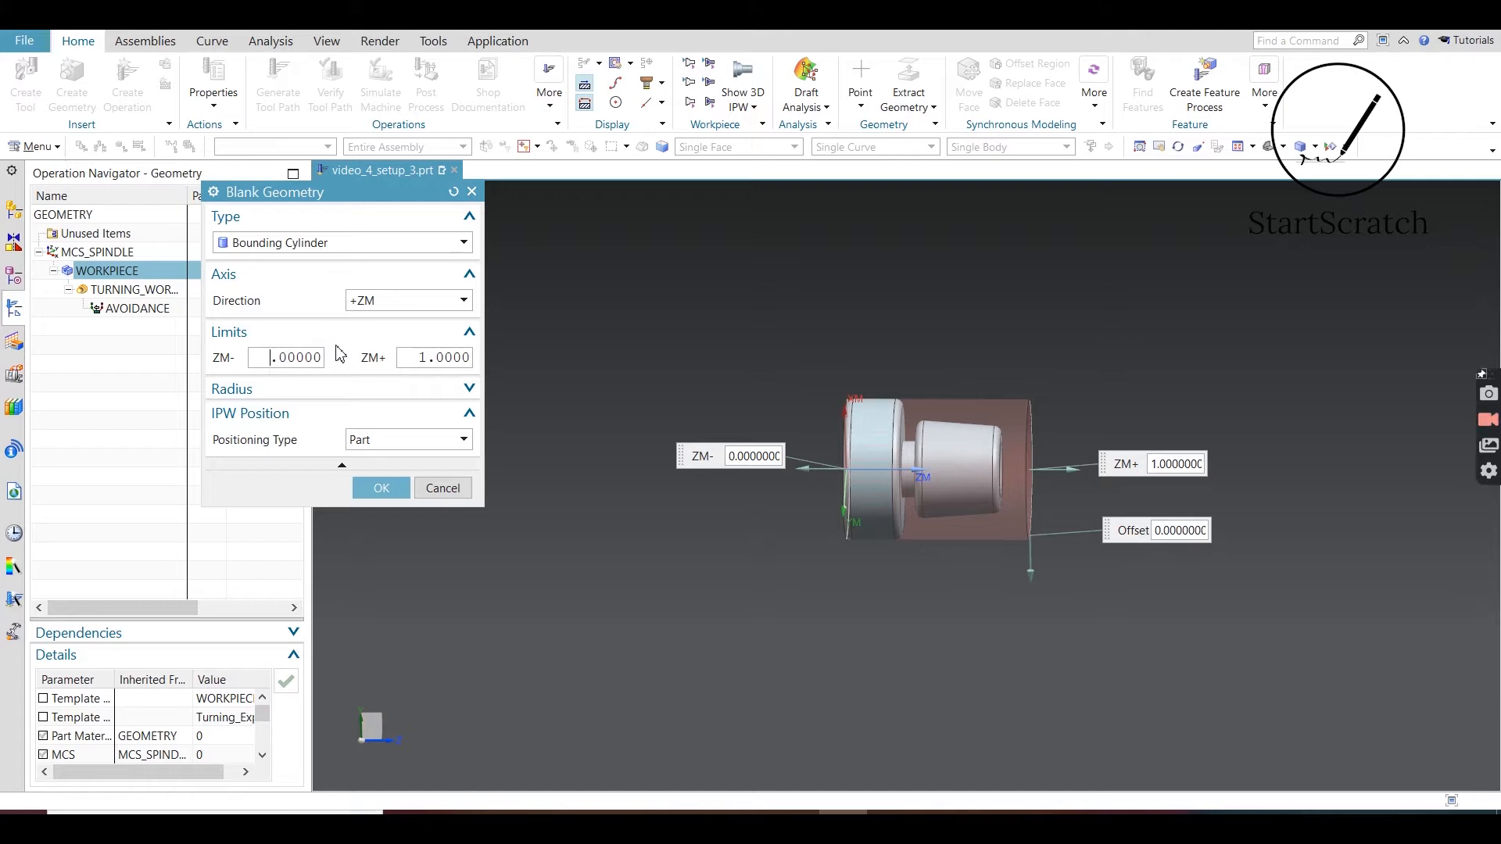
text(1)
click(382, 487)
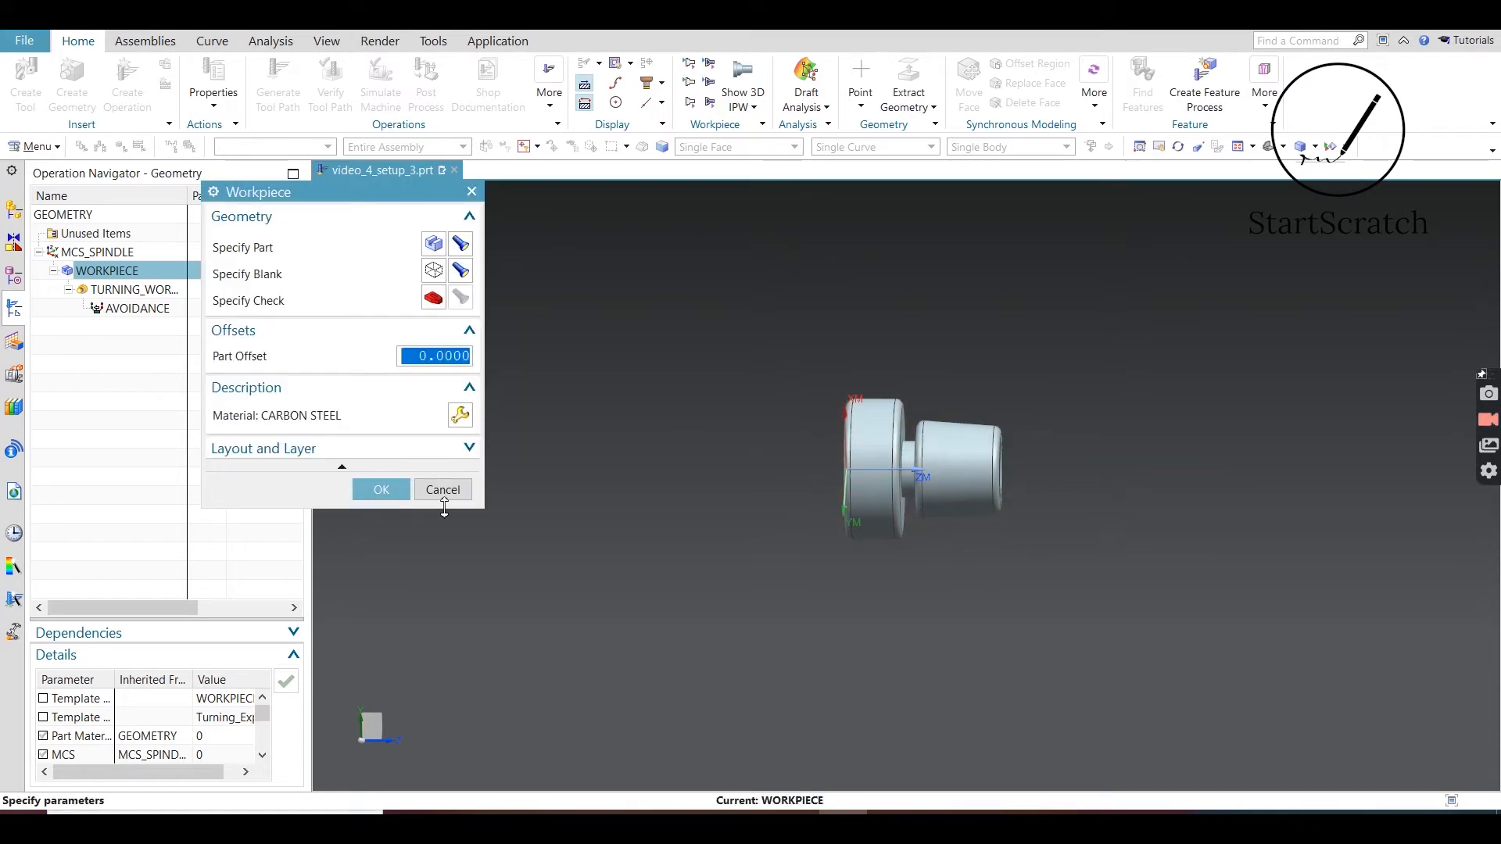
- Display the specified blank around the part to check it and accept the Workpiece settings
click(461, 270)
scroll(861, 479, up, 3)
scroll(860, 480, down, 3)
middle_drag(827, 554, 797, 539)
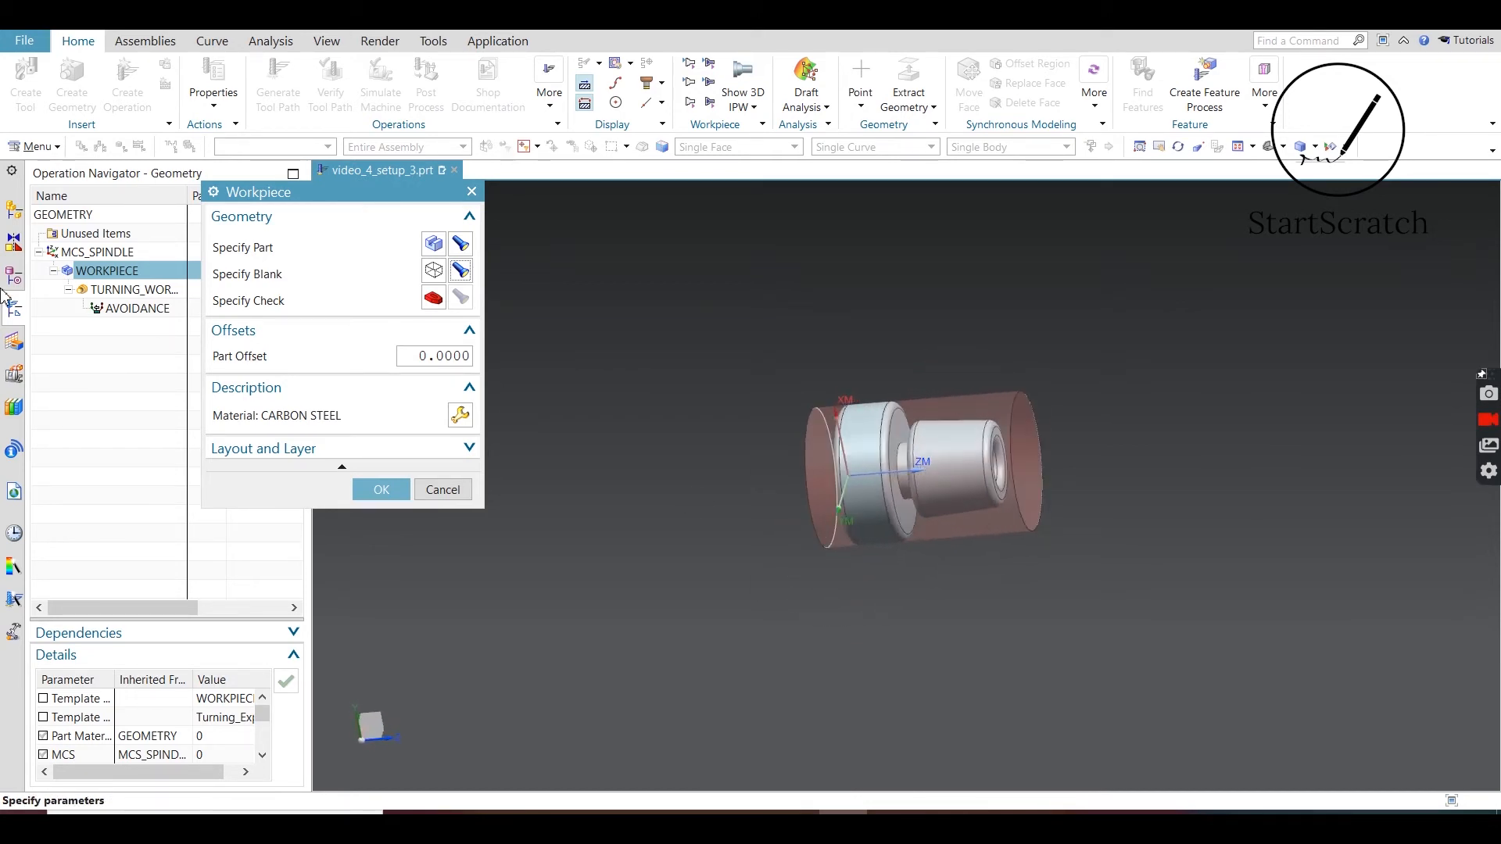
click(405, 491)
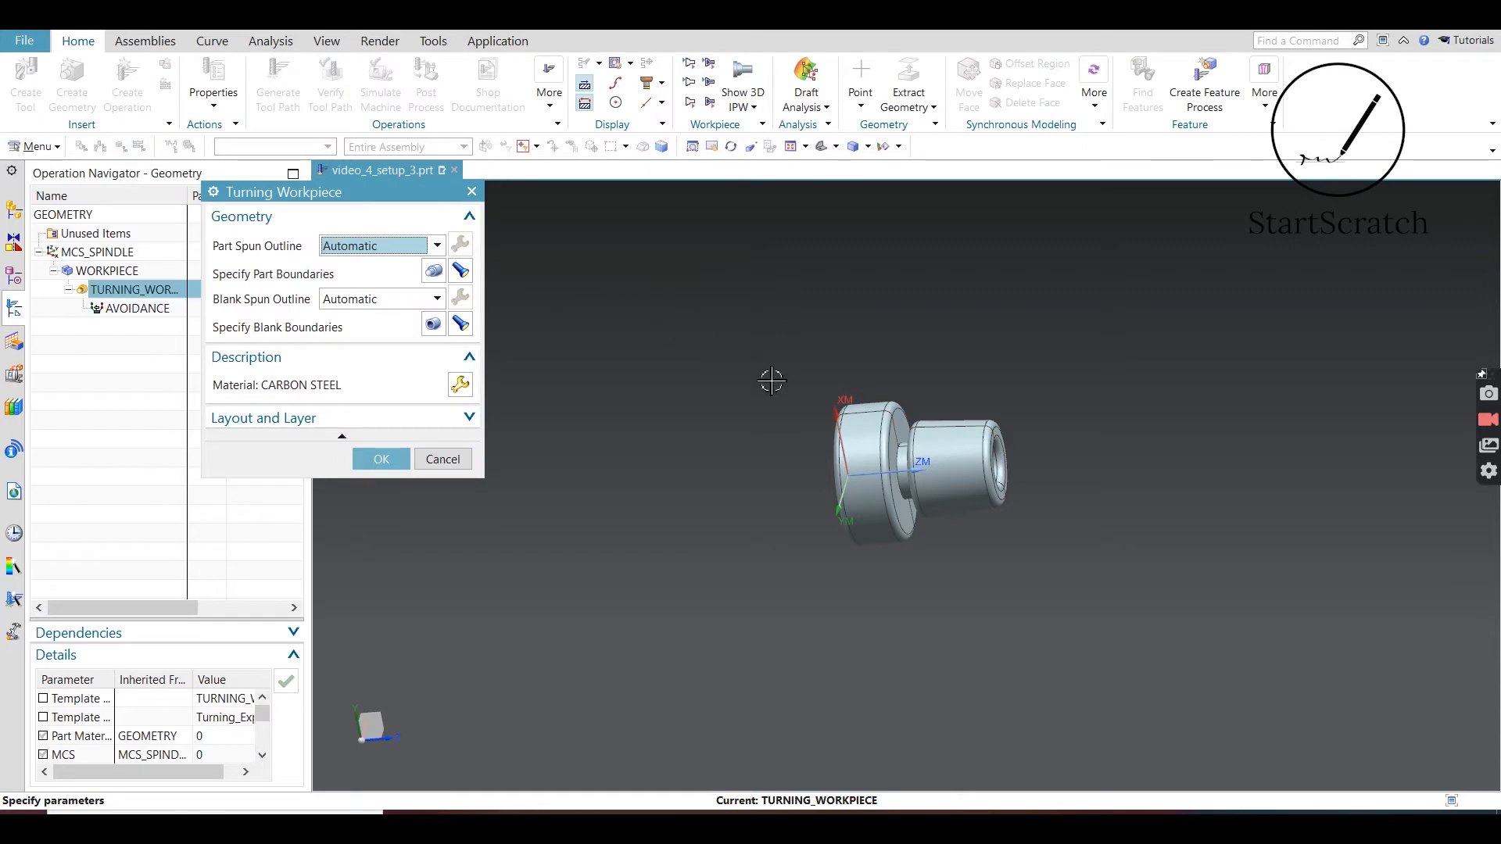
- Review the TURNING_WORKPIECE spun outline settings against the part and close them without changes
scroll(854, 433, up, 2)
mouse_move(757, 425)
middle_down()
mouse_move(763, 399)
mouse_move(737, 411)
middle_up()
scroll(1019, 447, up, 3)
scroll(1019, 447, up, 2)
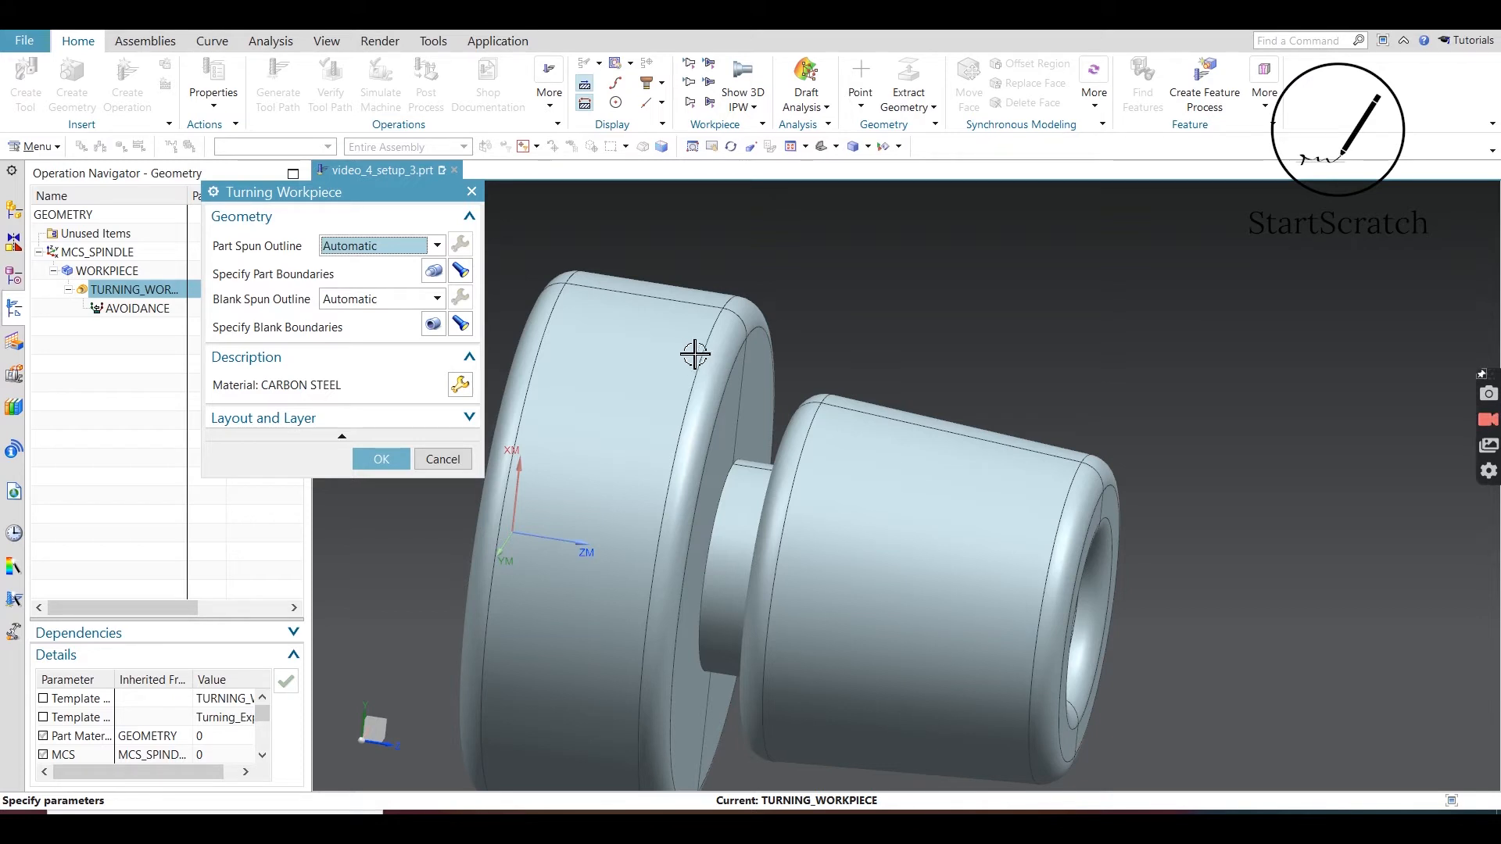
click(472, 193)
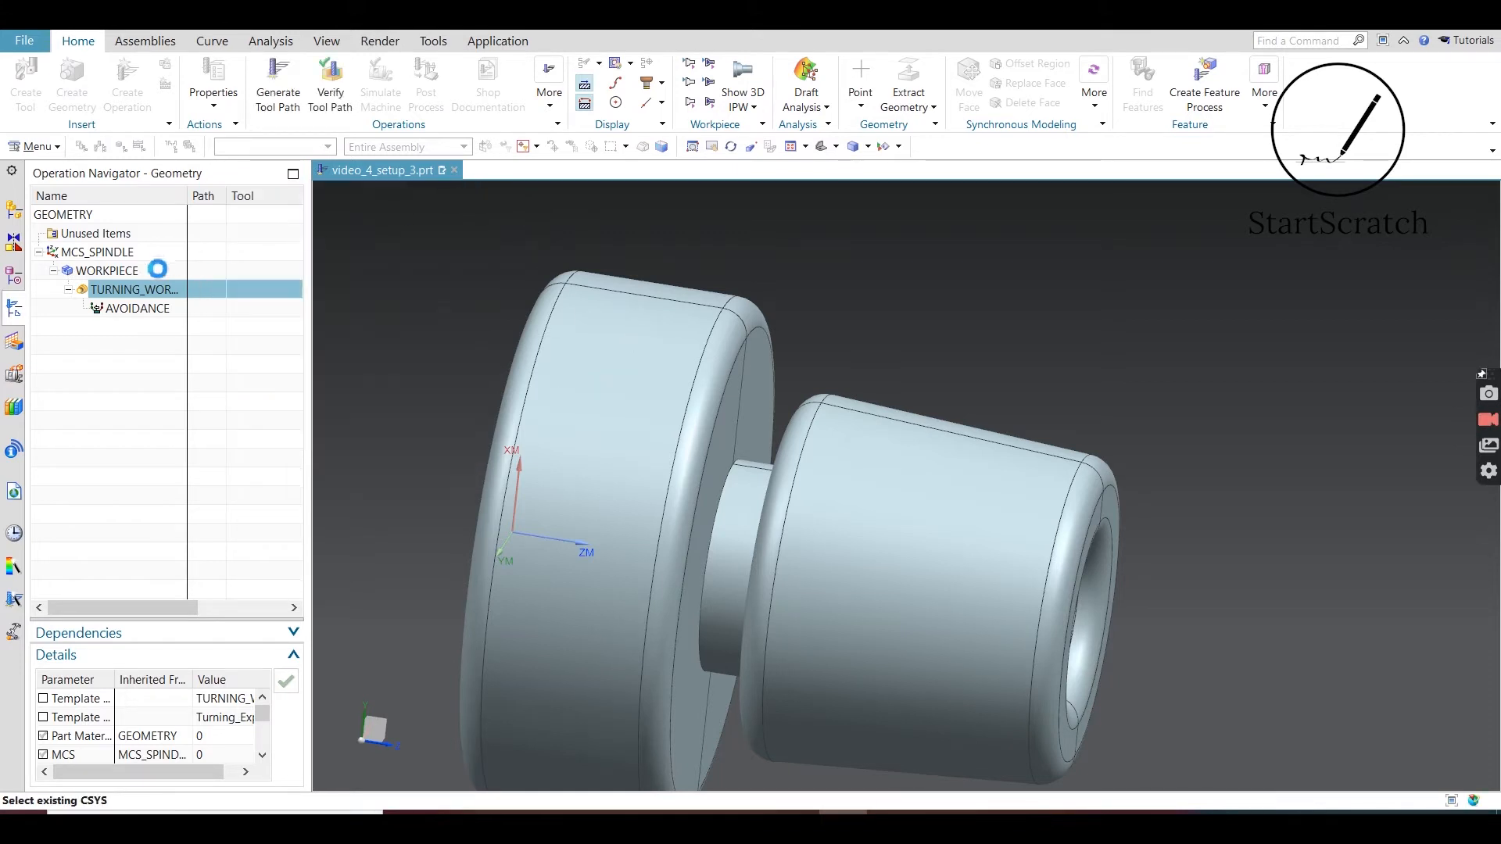
- Edit AVOIDANCE, set the motion to start point to Direct, and specify a start point just beyond the part's smaller end
double_click(150, 309)
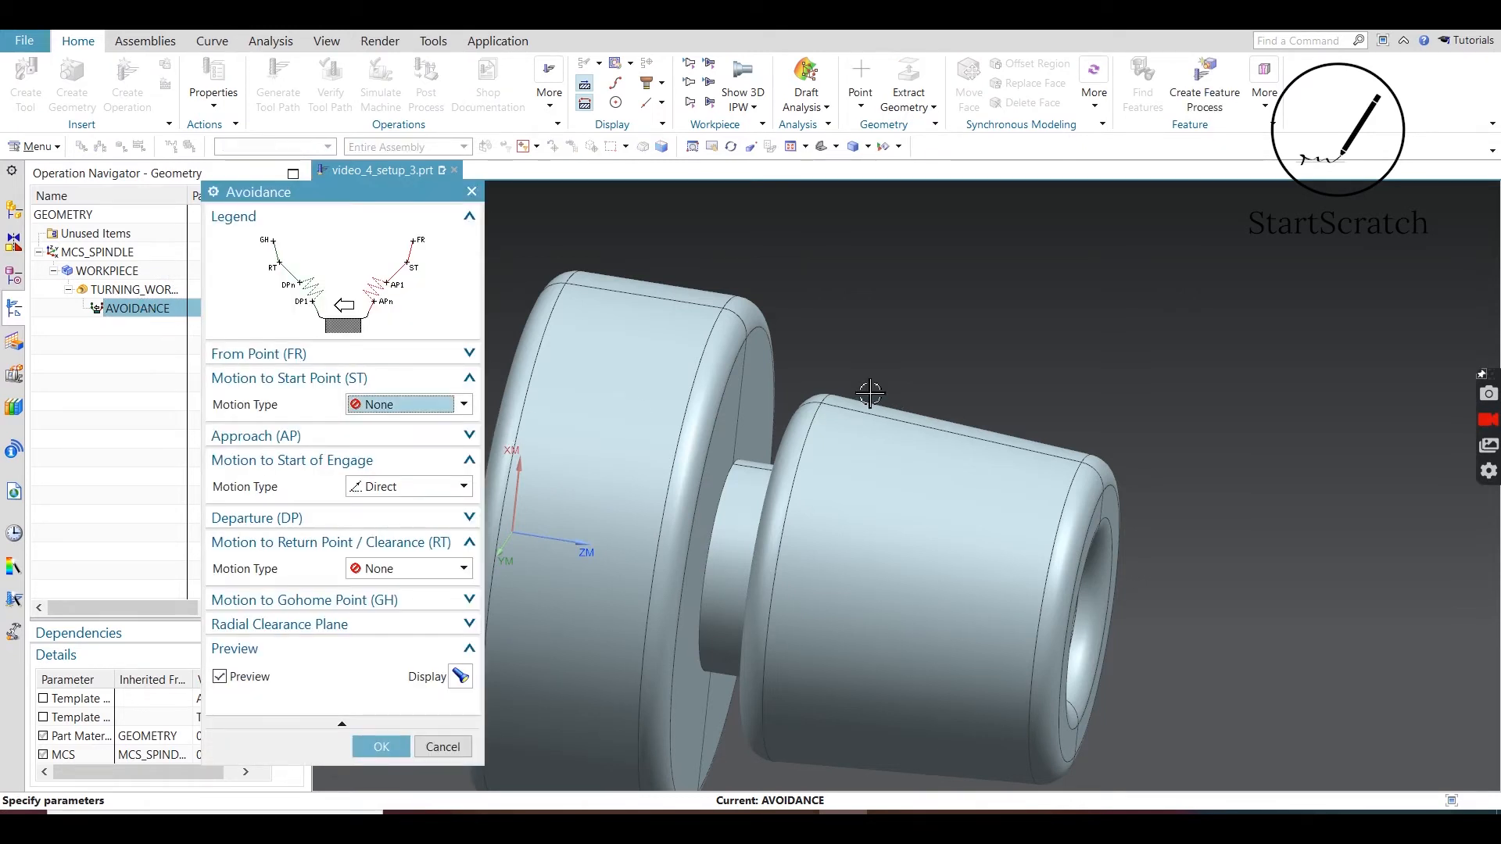
scroll(839, 418, down, 5)
middle_drag(894, 509, 1072, 529)
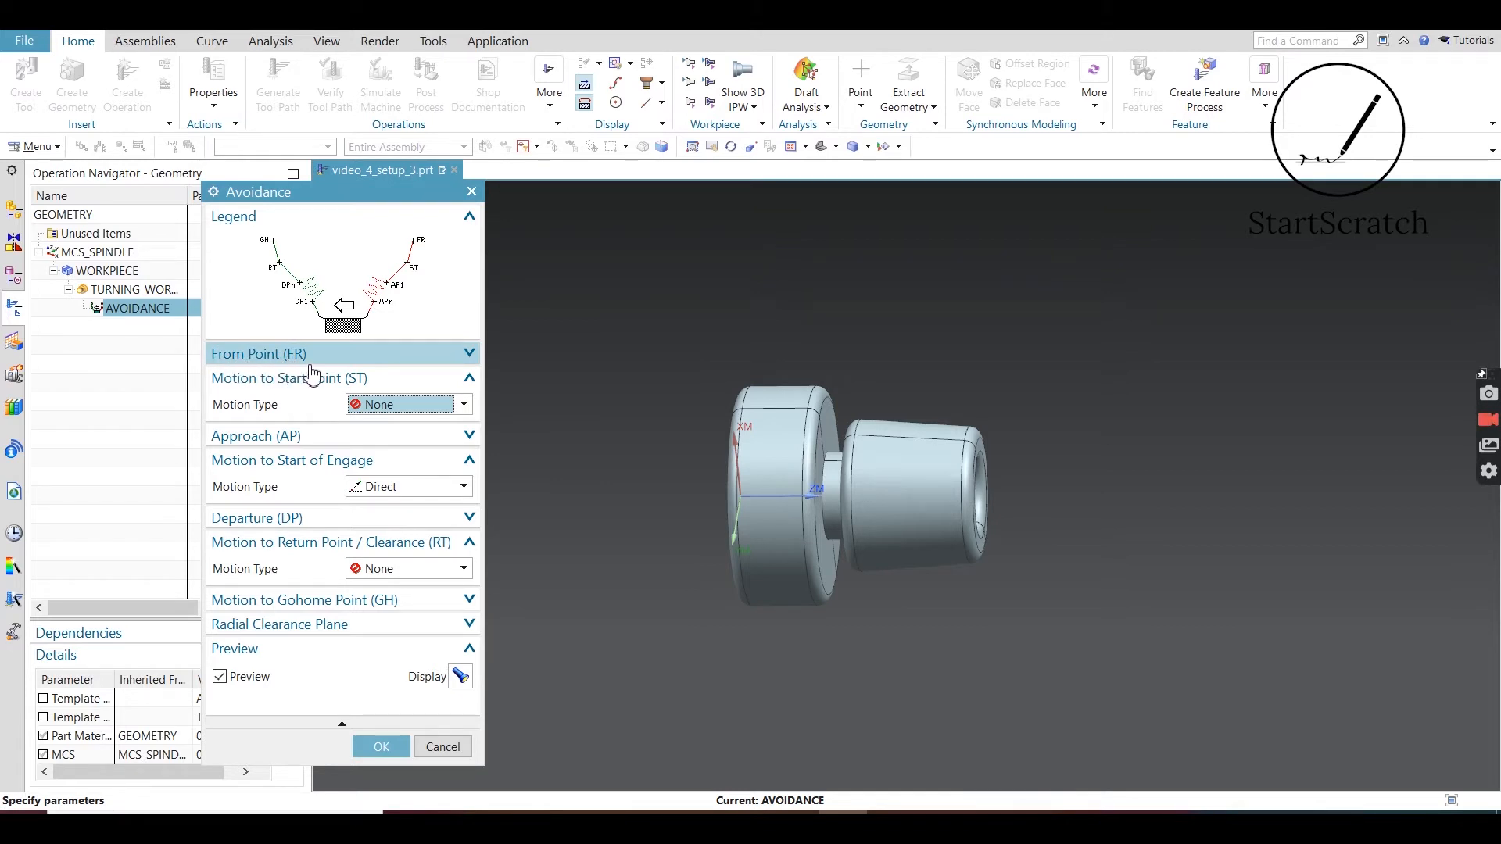
click(463, 404)
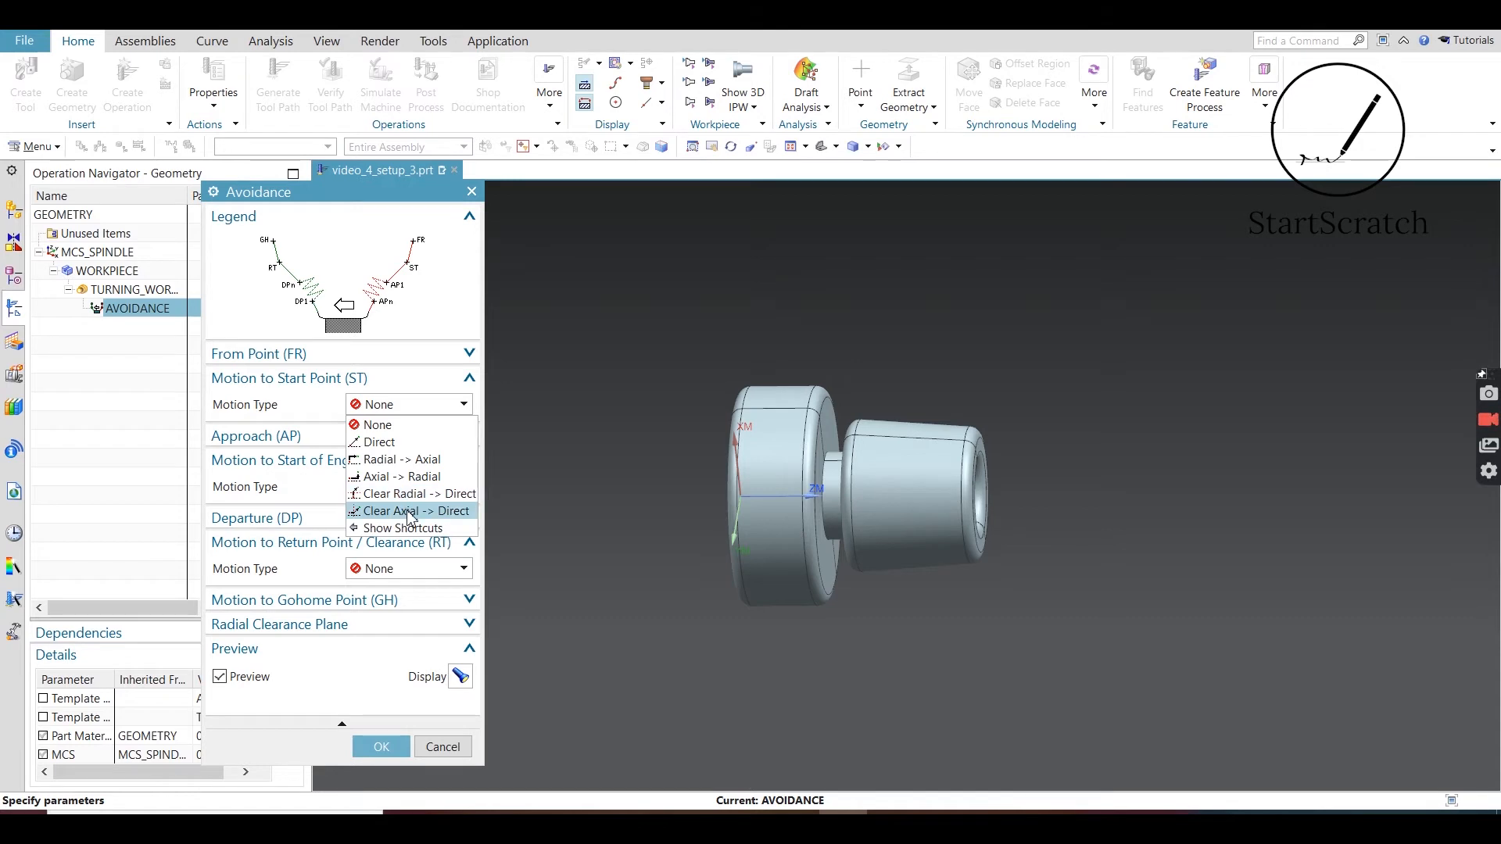
click(388, 442)
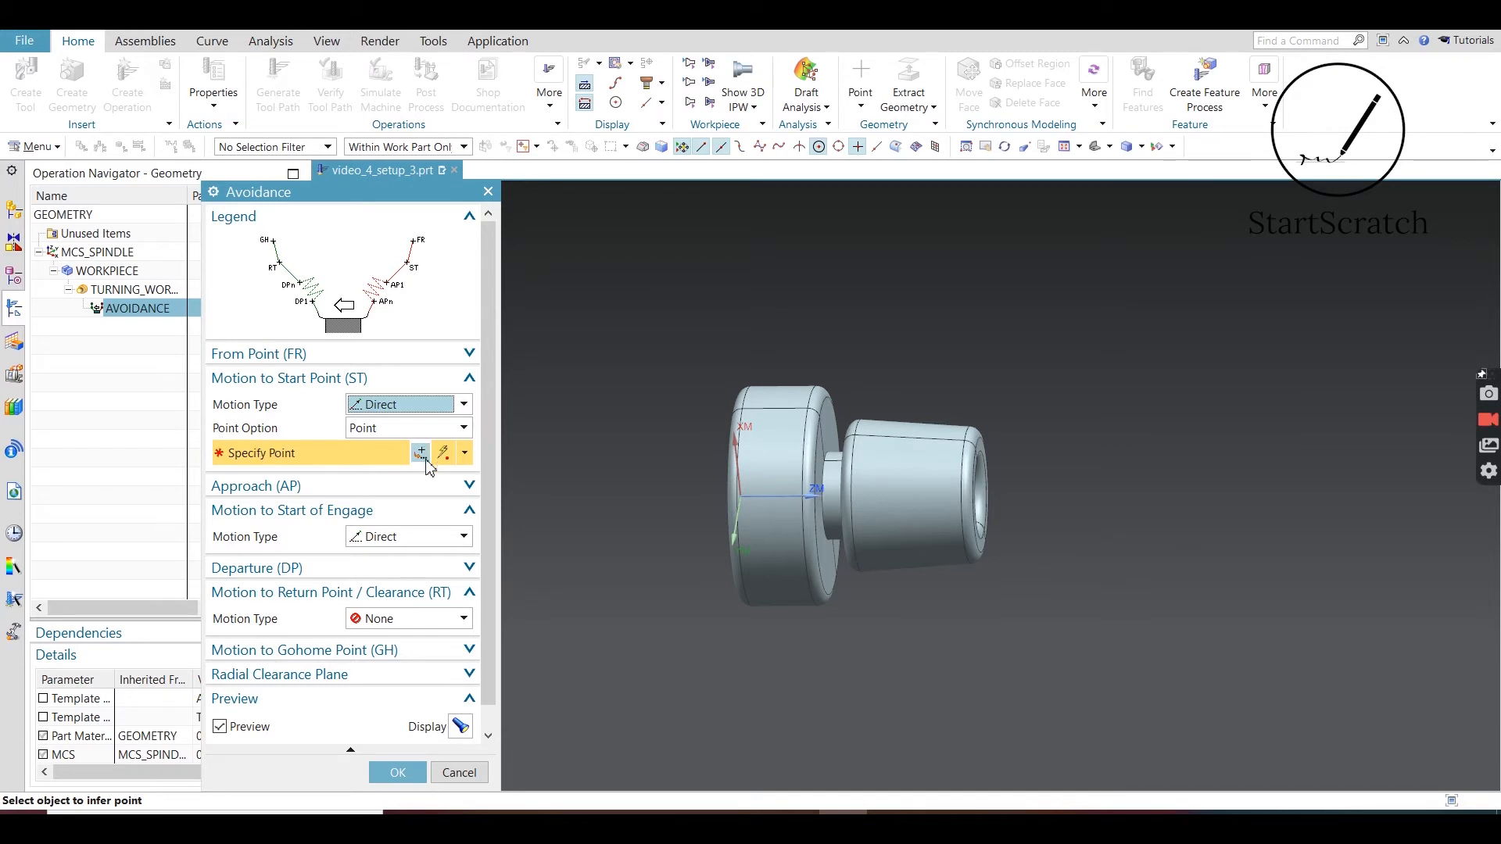
middle_drag(1029, 461, 1005, 436)
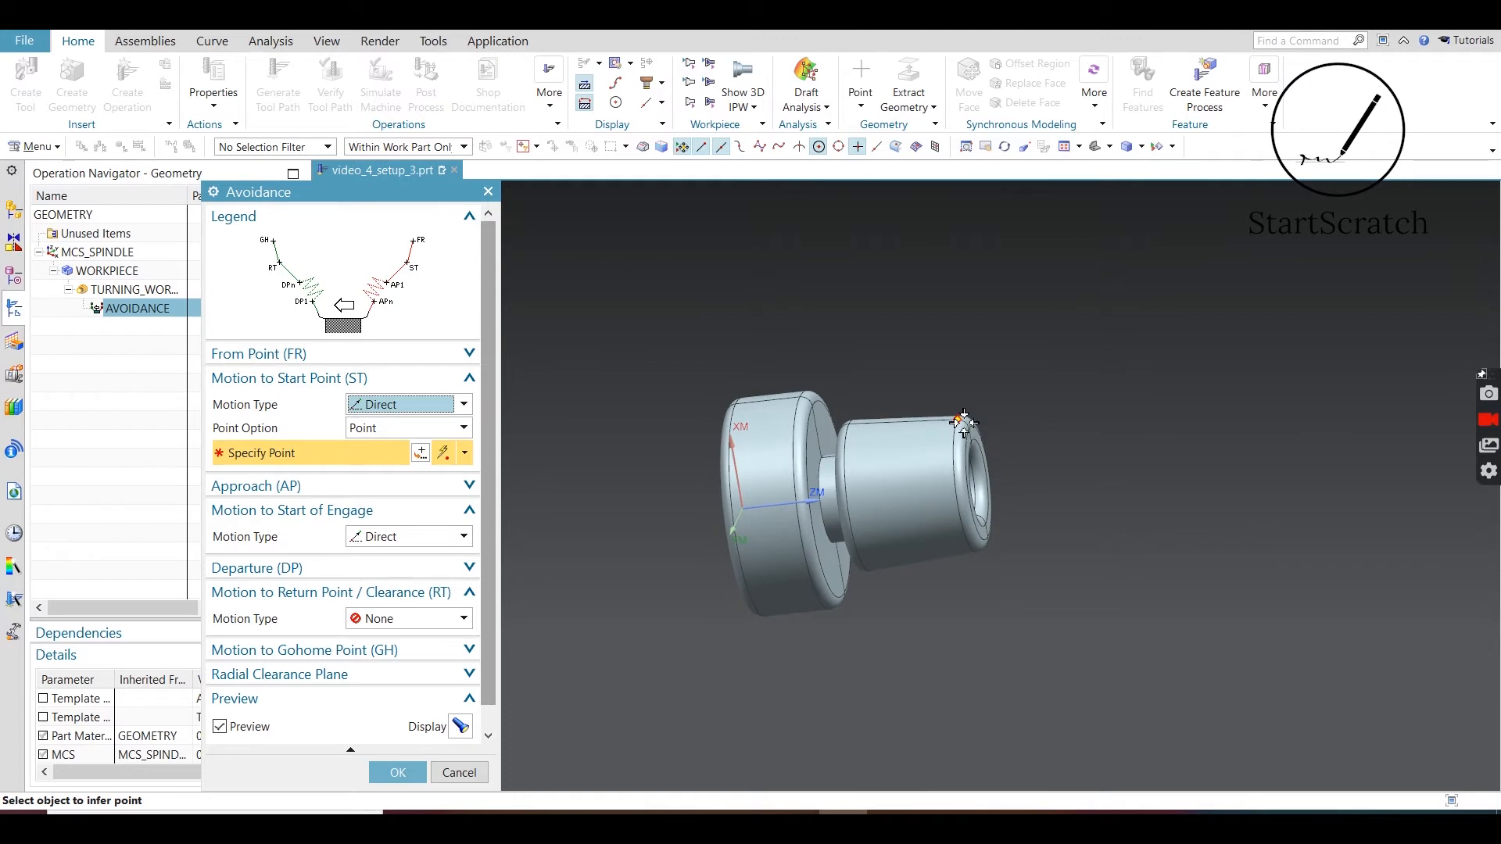
click(1011, 419)
mouse_move(1076, 449)
middle_down()
mouse_move(1078, 426)
mouse_move(1079, 462)
middle_up()
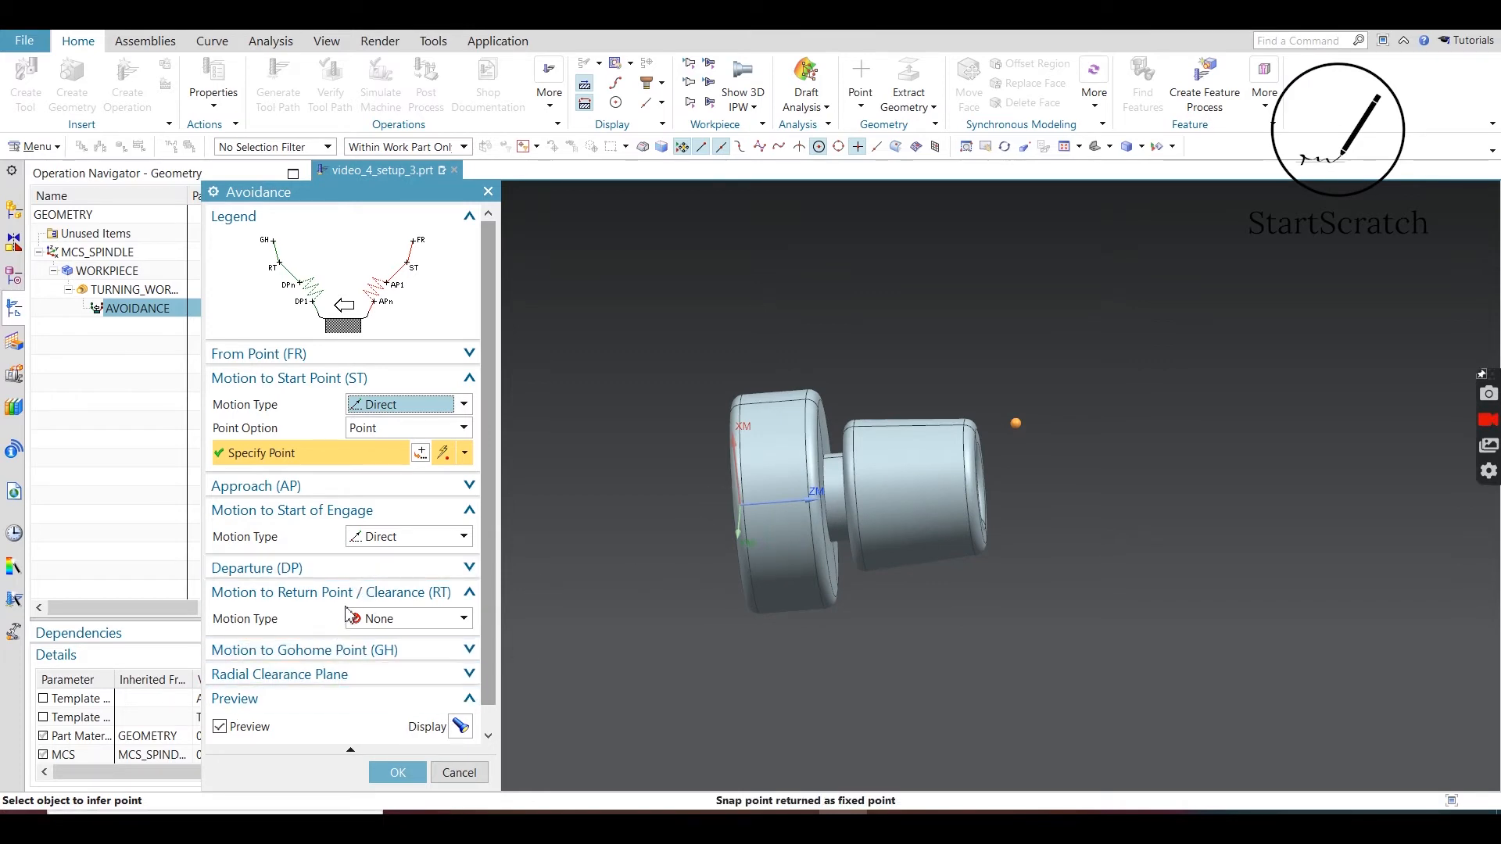
- Check the motion type options, keeping Direct for start of engage and None for return point/clearance
scroll(347, 608, down, 1)
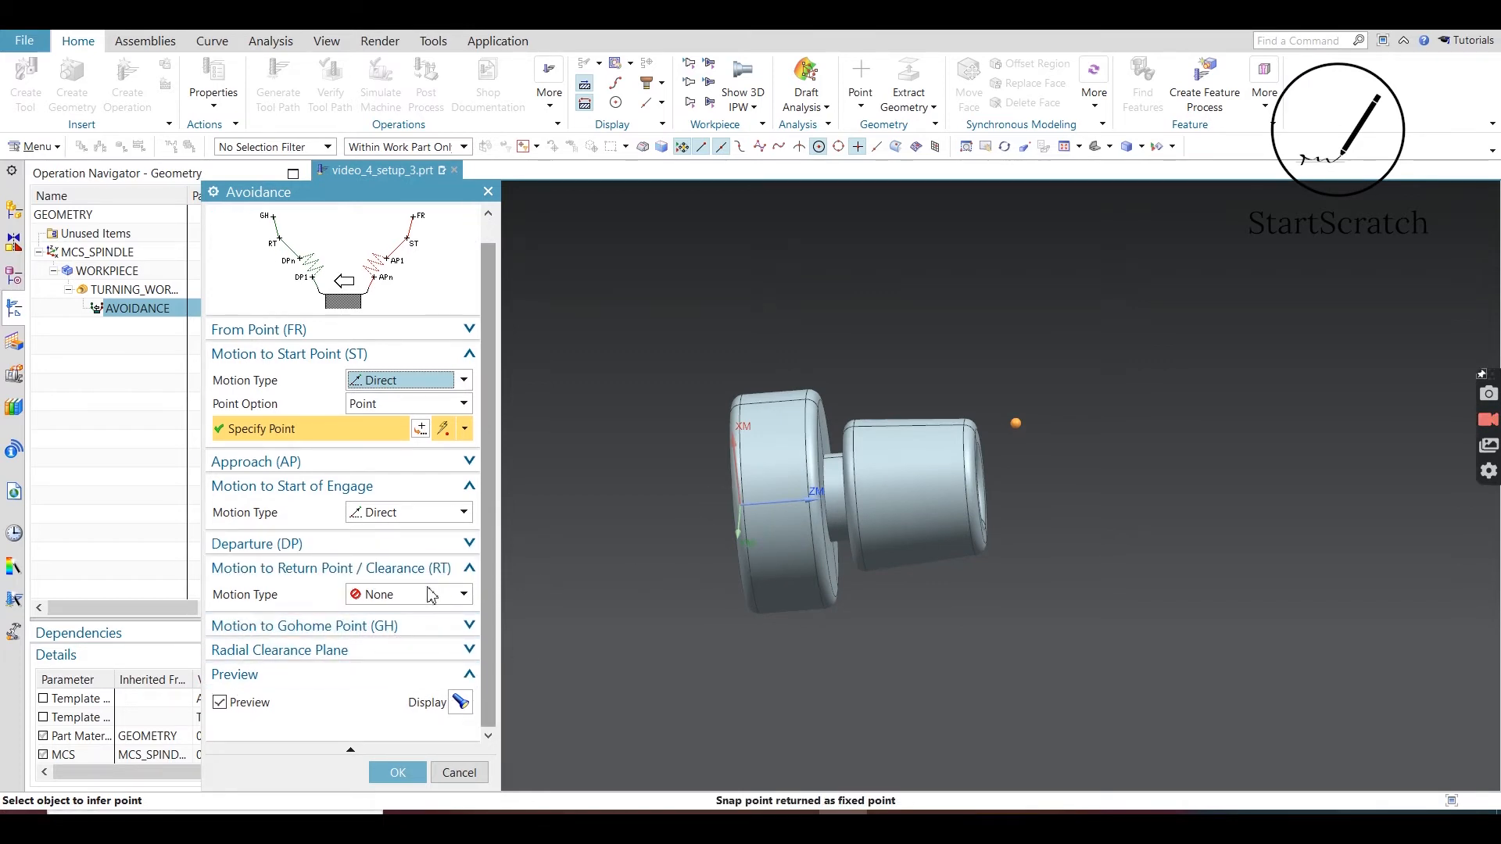
click(405, 515)
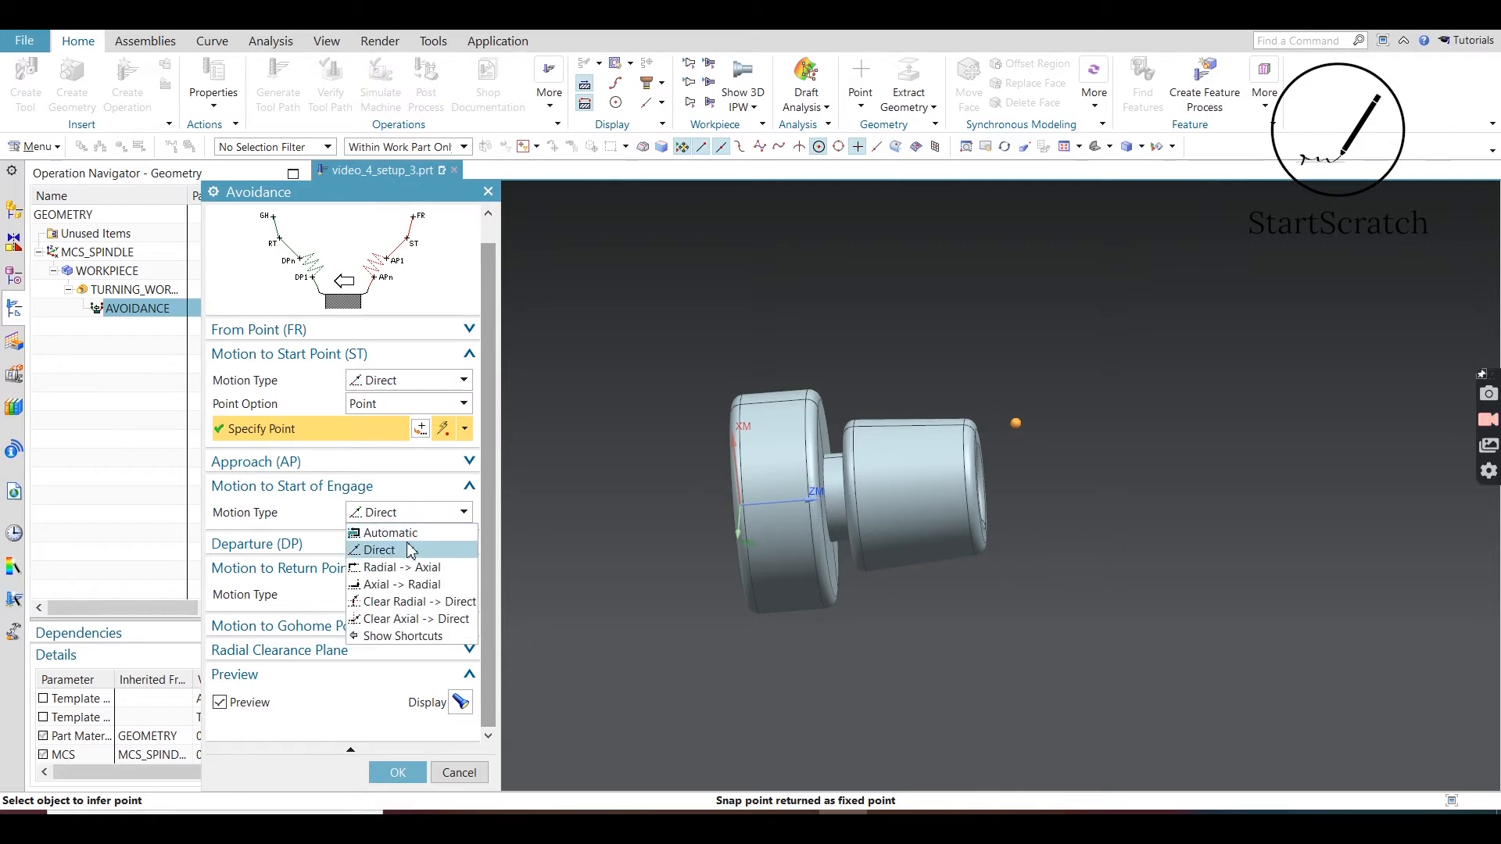
click(405, 549)
click(416, 601)
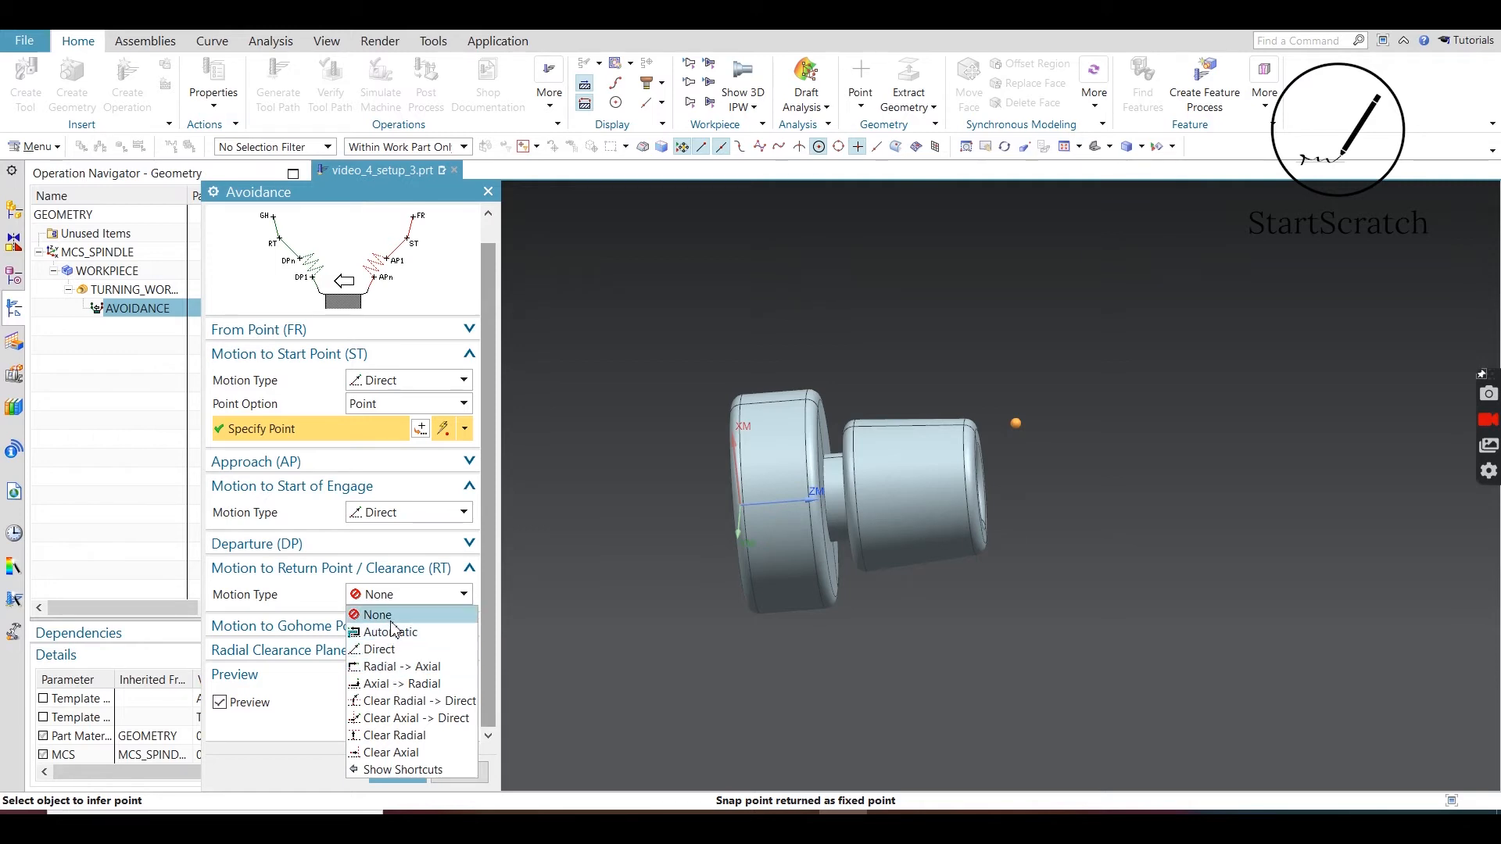
click(391, 619)
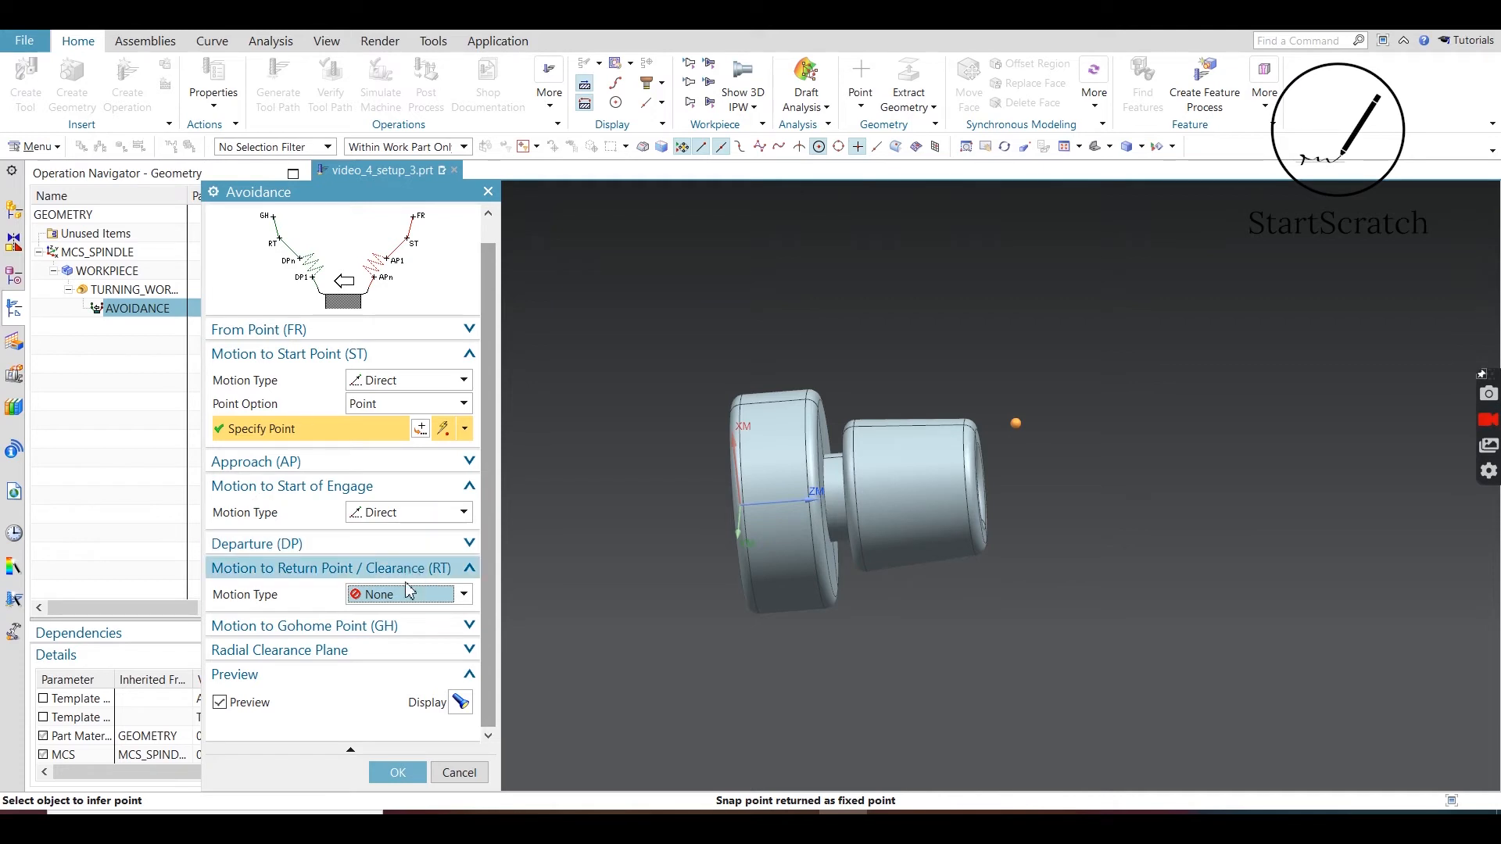
- Limit the clearance plane axially by Distance, with an Axial ZM/XM value of 6
click(402, 628)
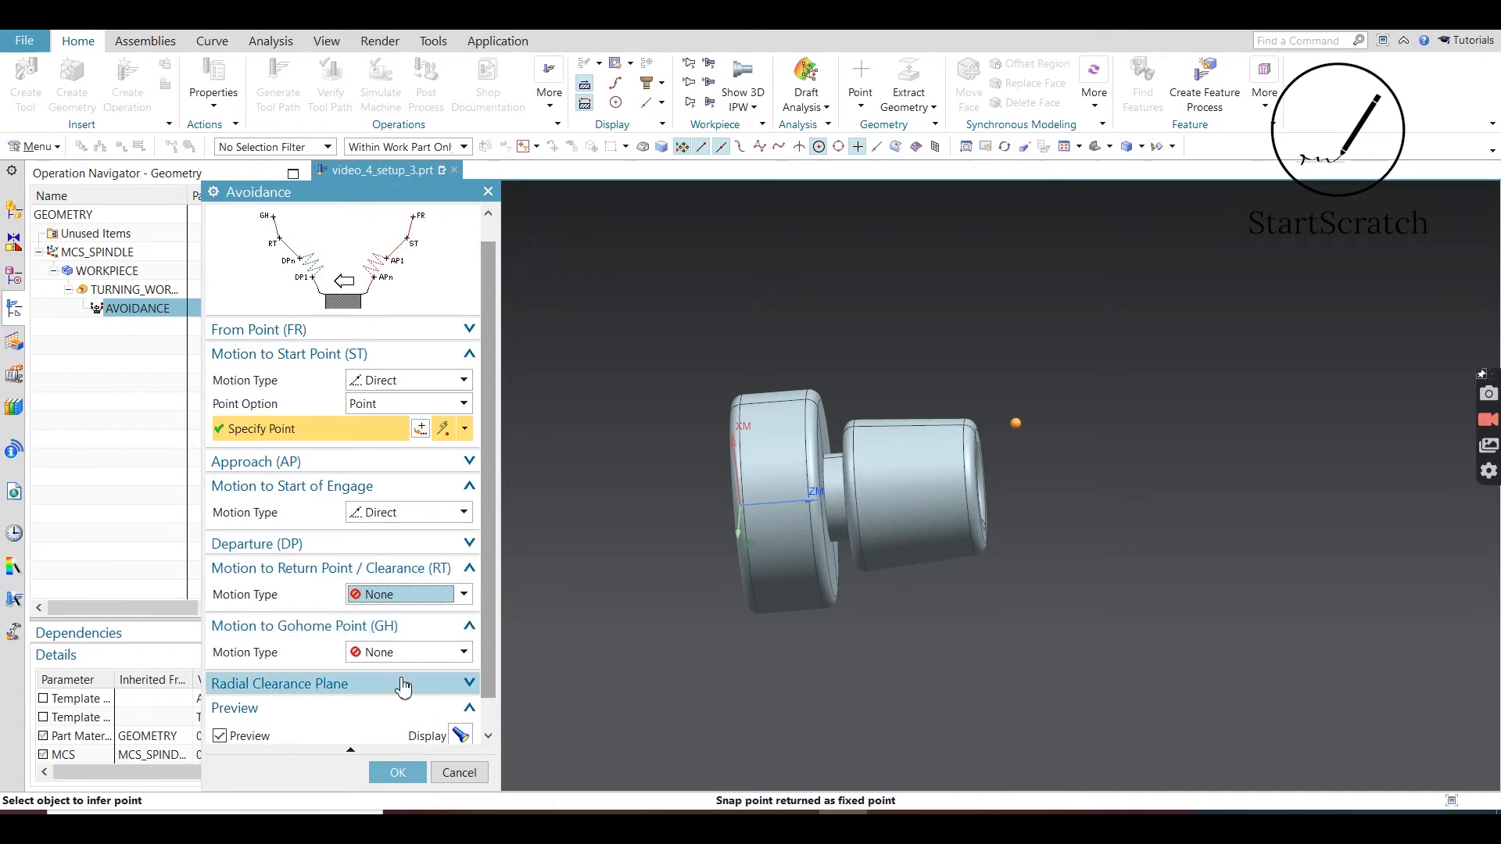
click(400, 676)
scroll(391, 680, down, 2)
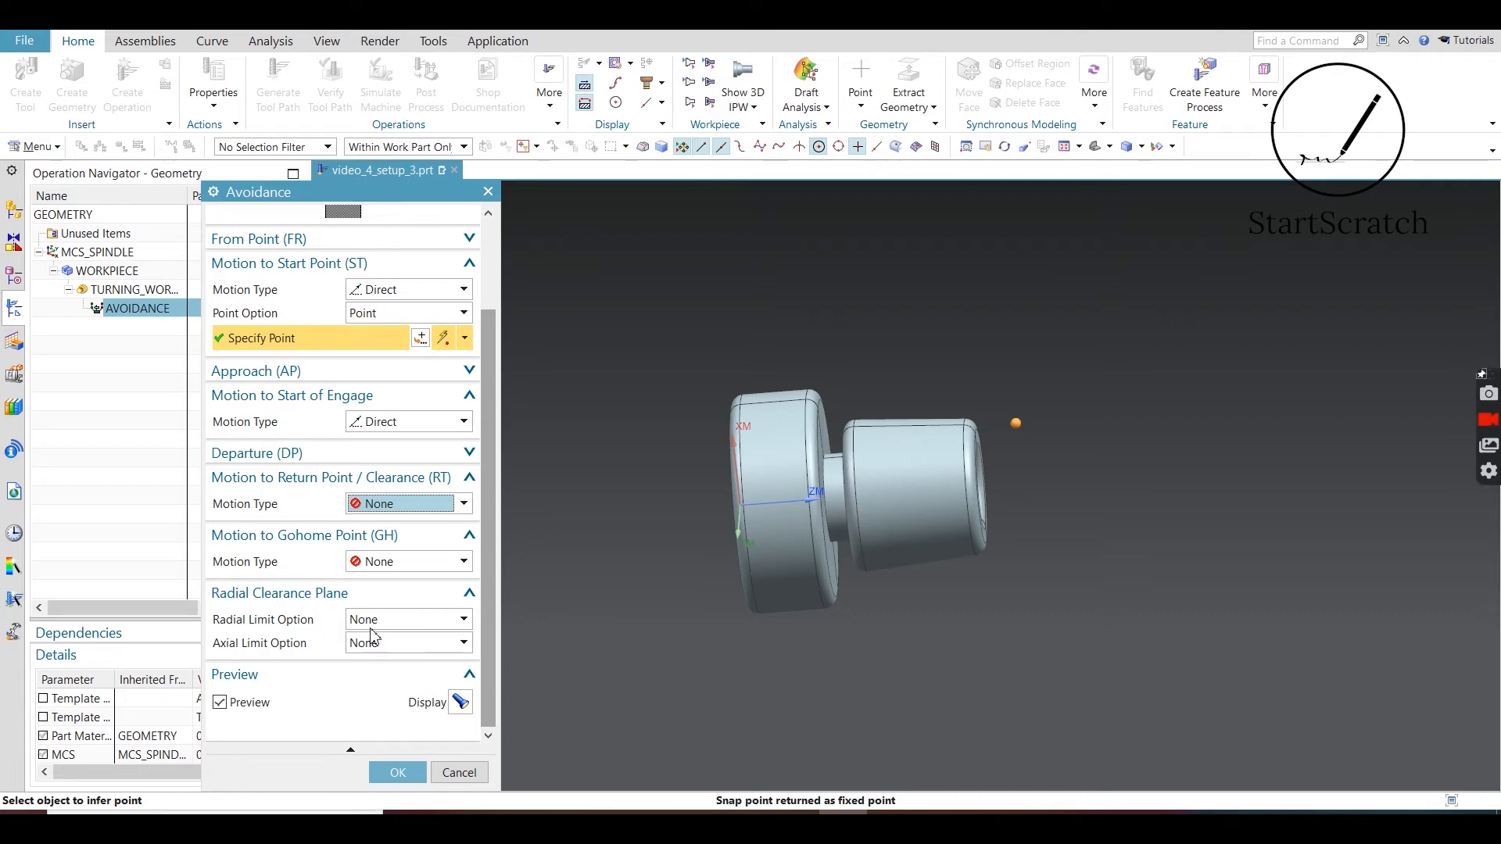
click(391, 646)
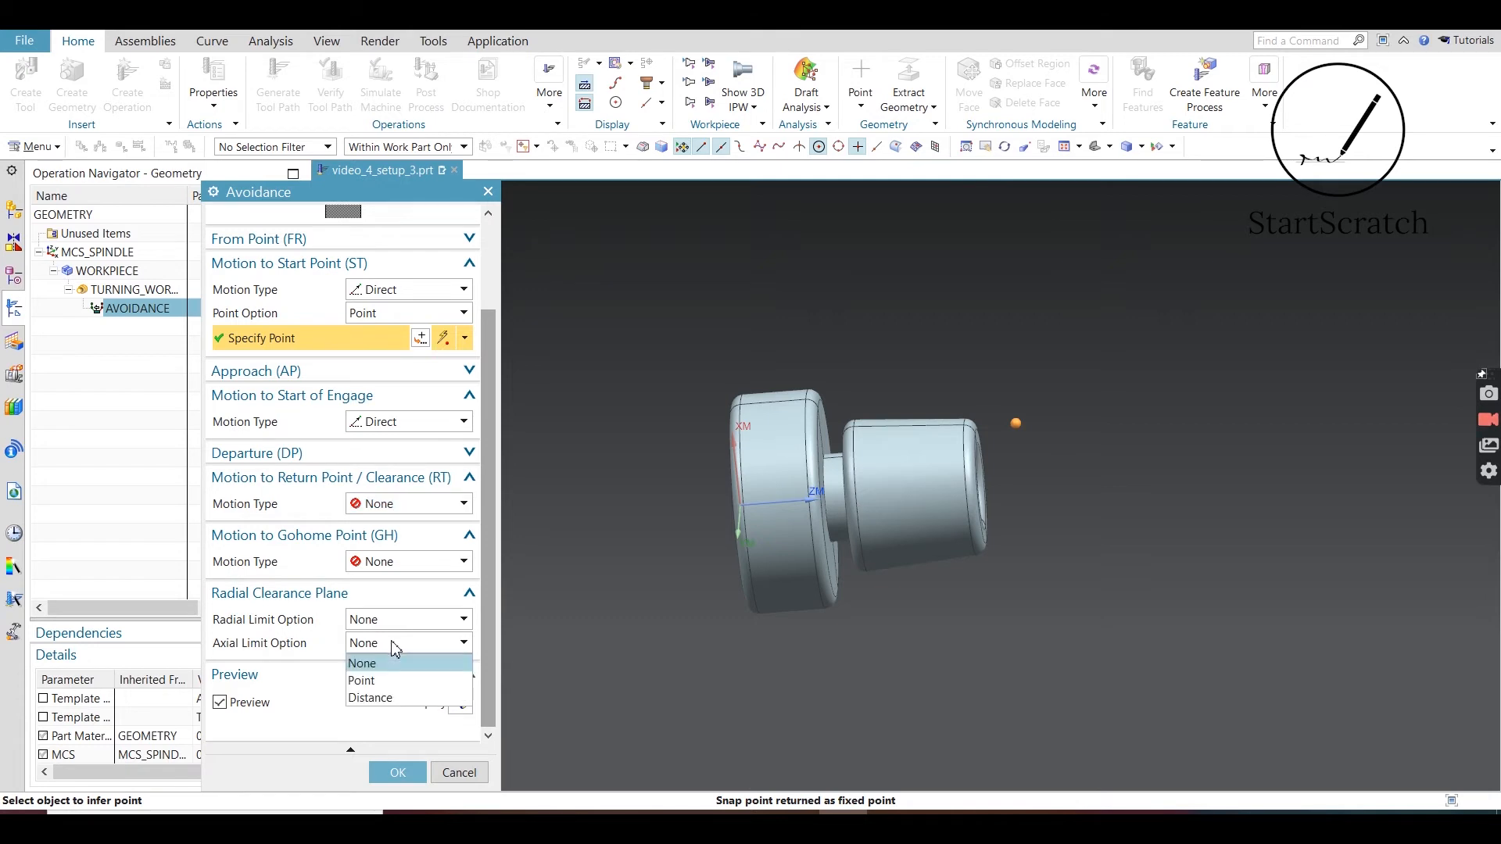
click(370, 698)
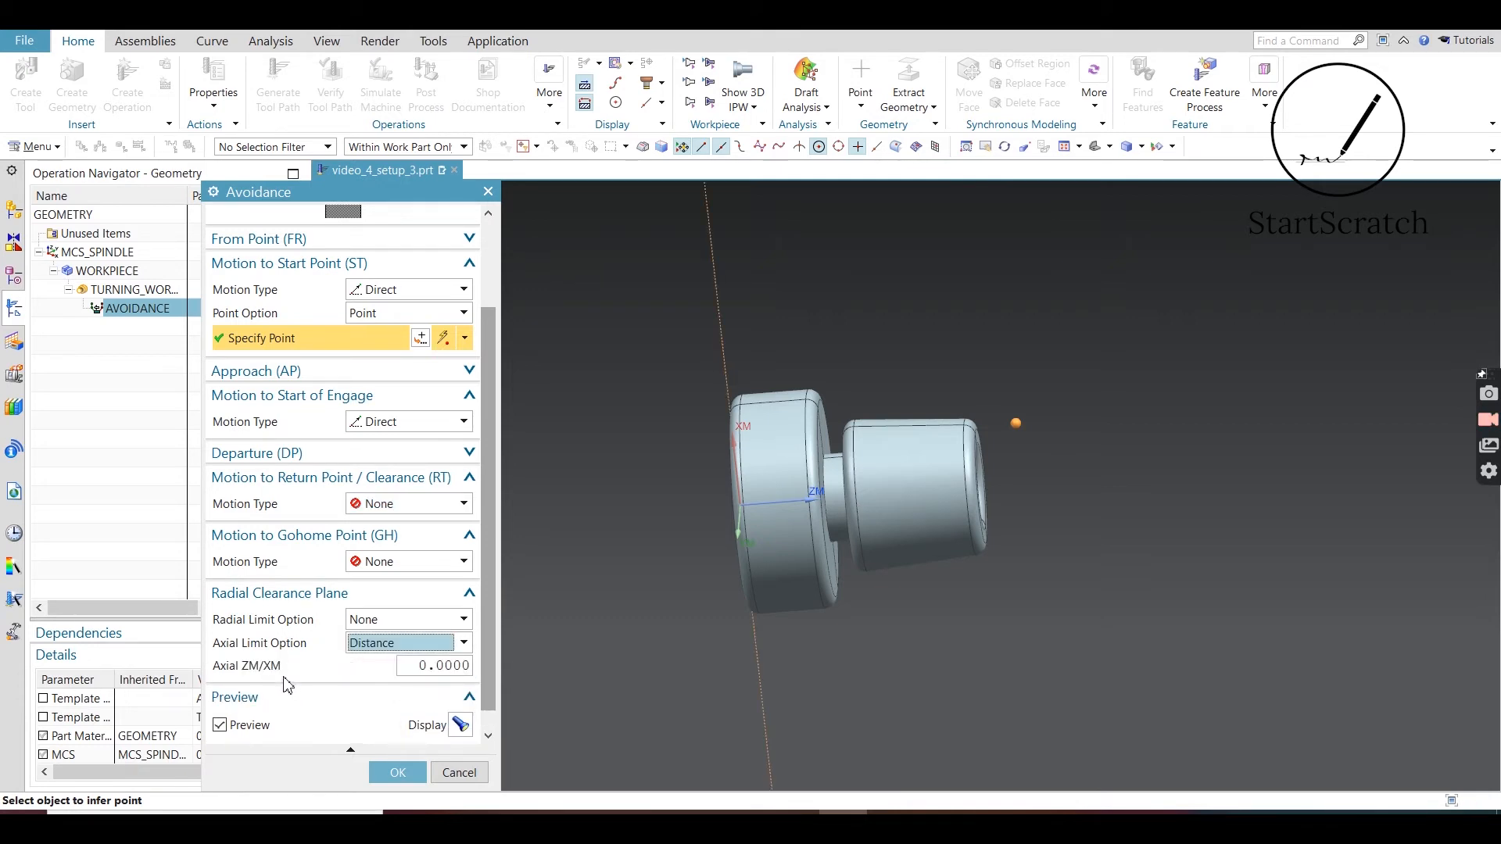
click(431, 665)
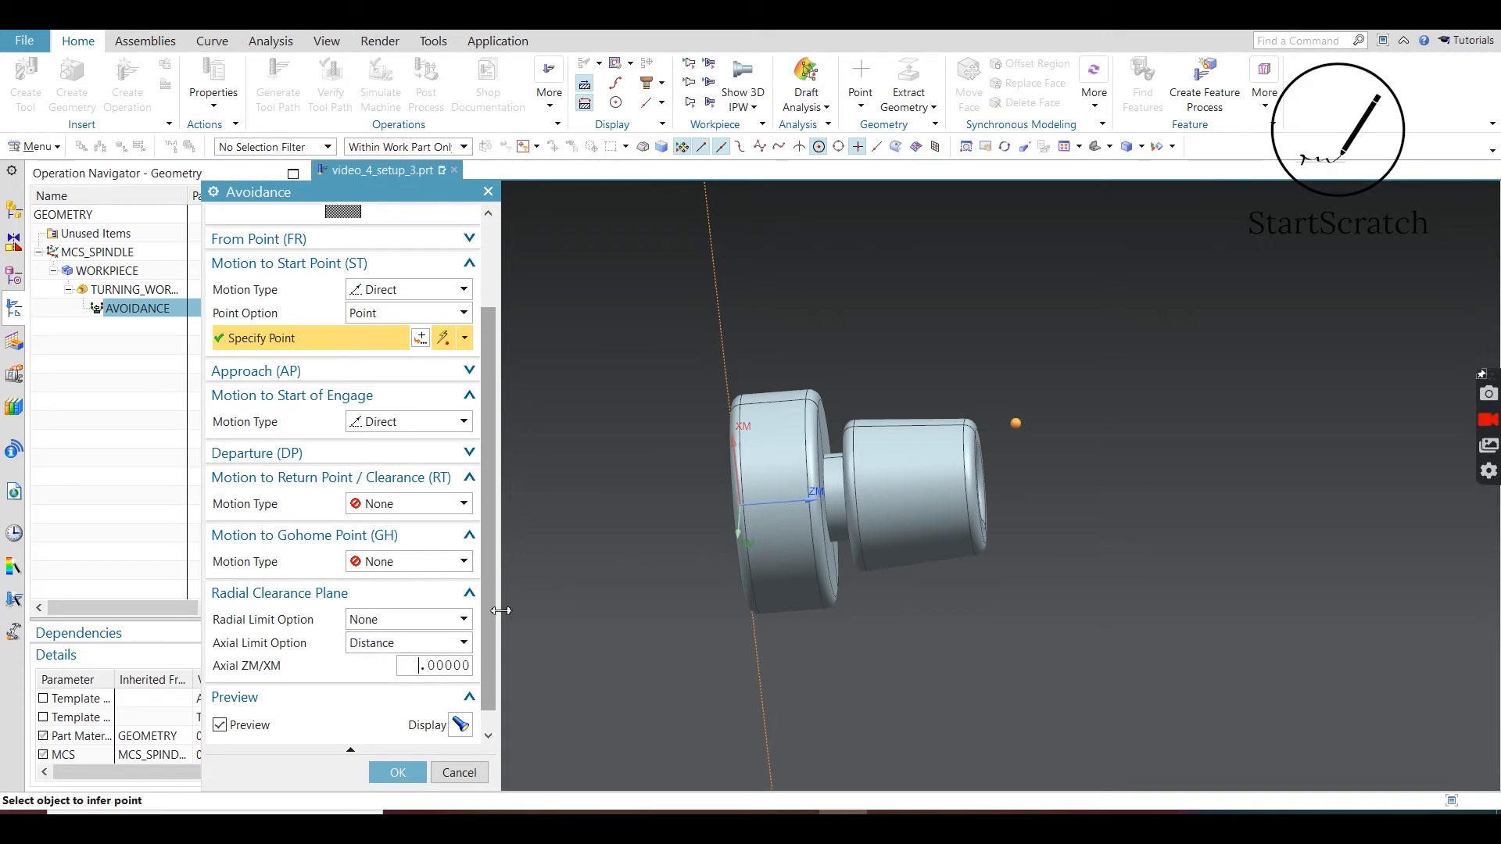
text(6)
key(Return)
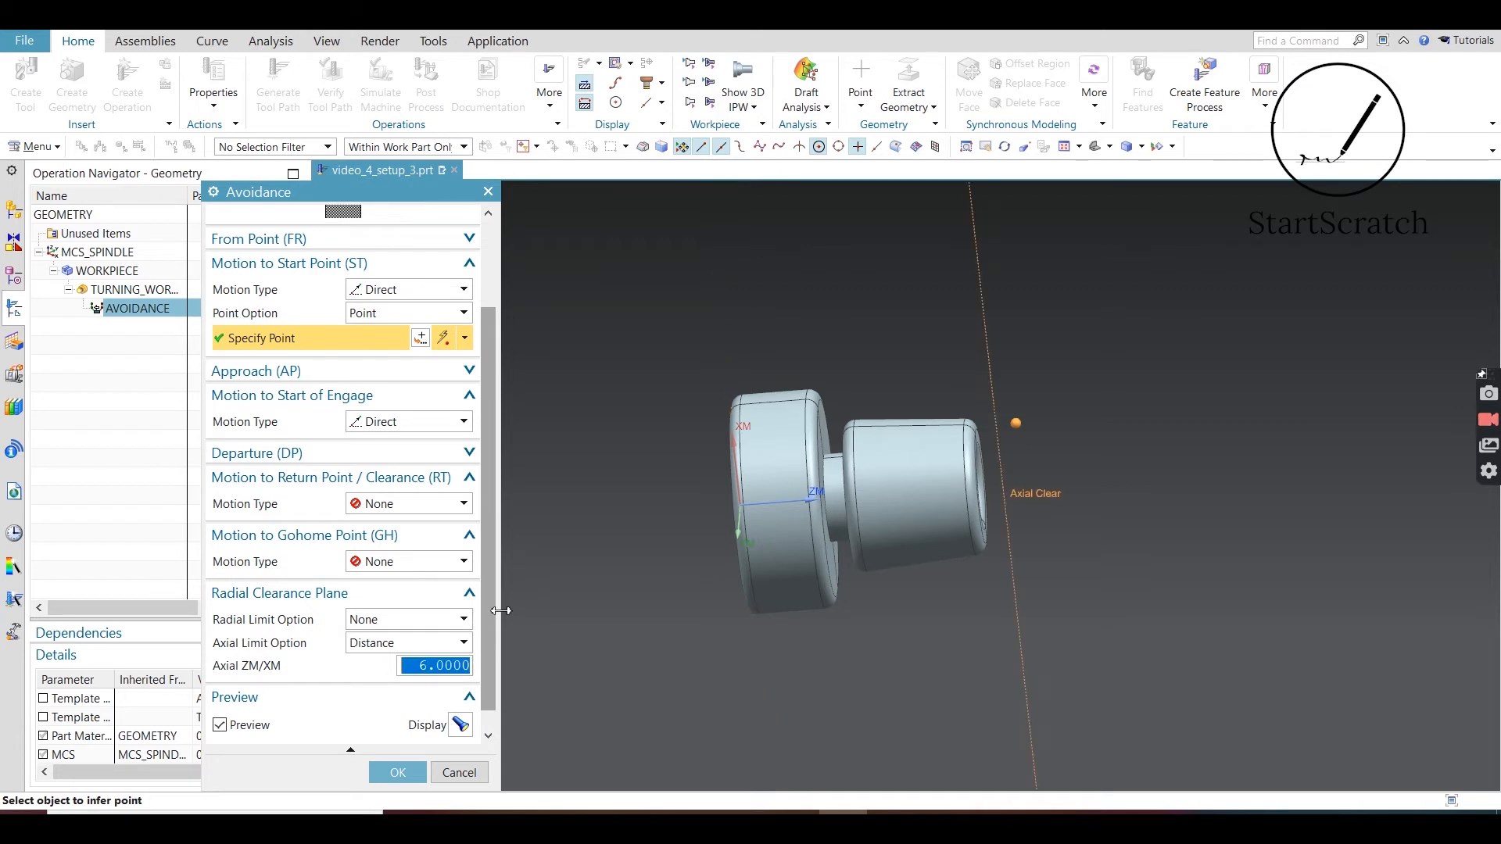
- Examine the axial clearance plane's position relative to the part and the start point
scroll(938, 479, down, 4)
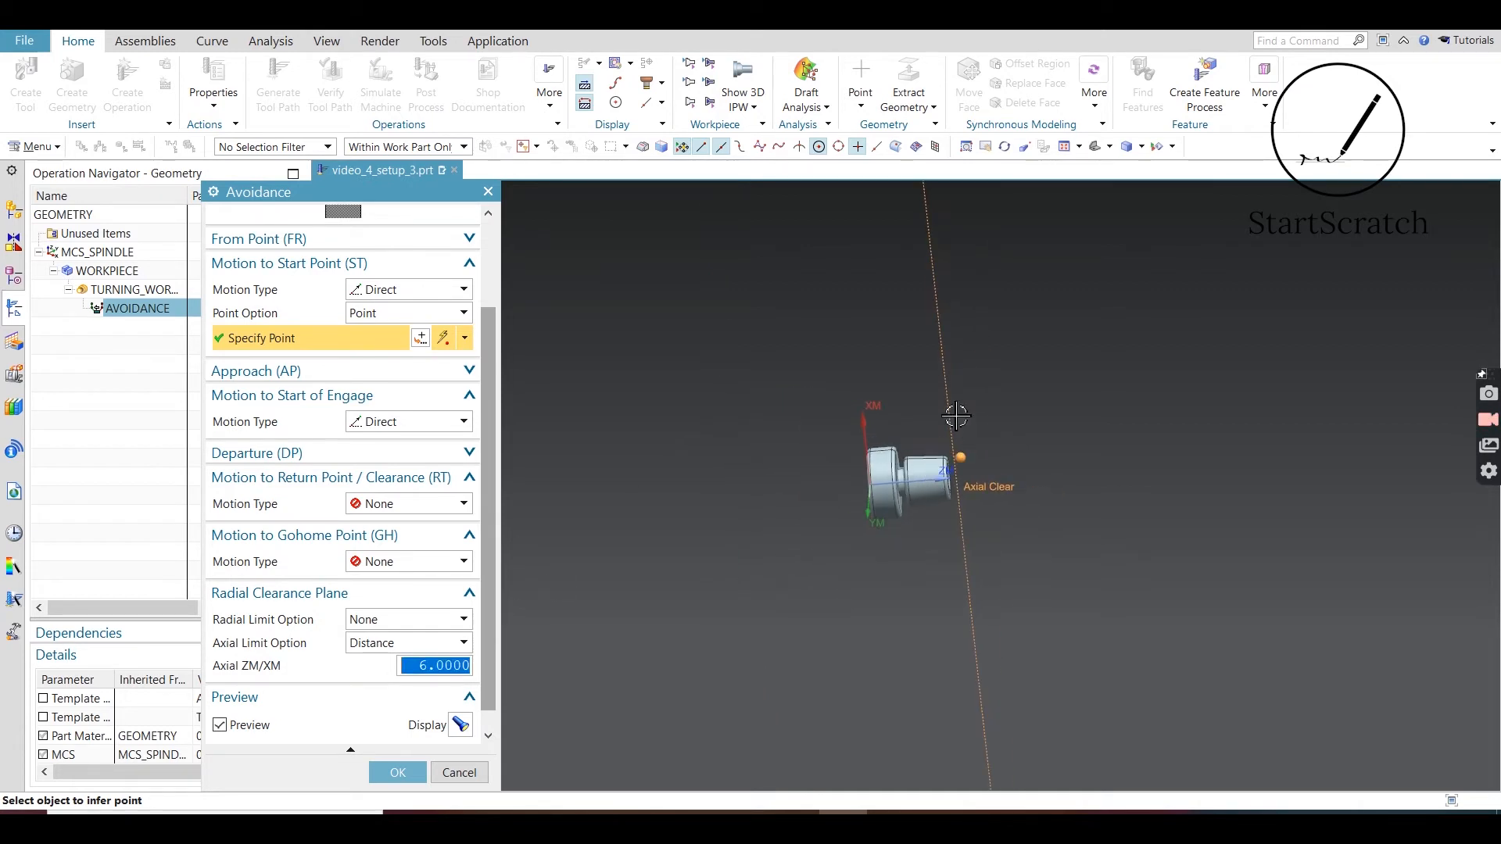
scroll(947, 415, up, 2)
middle_drag(1000, 429, 993, 374)
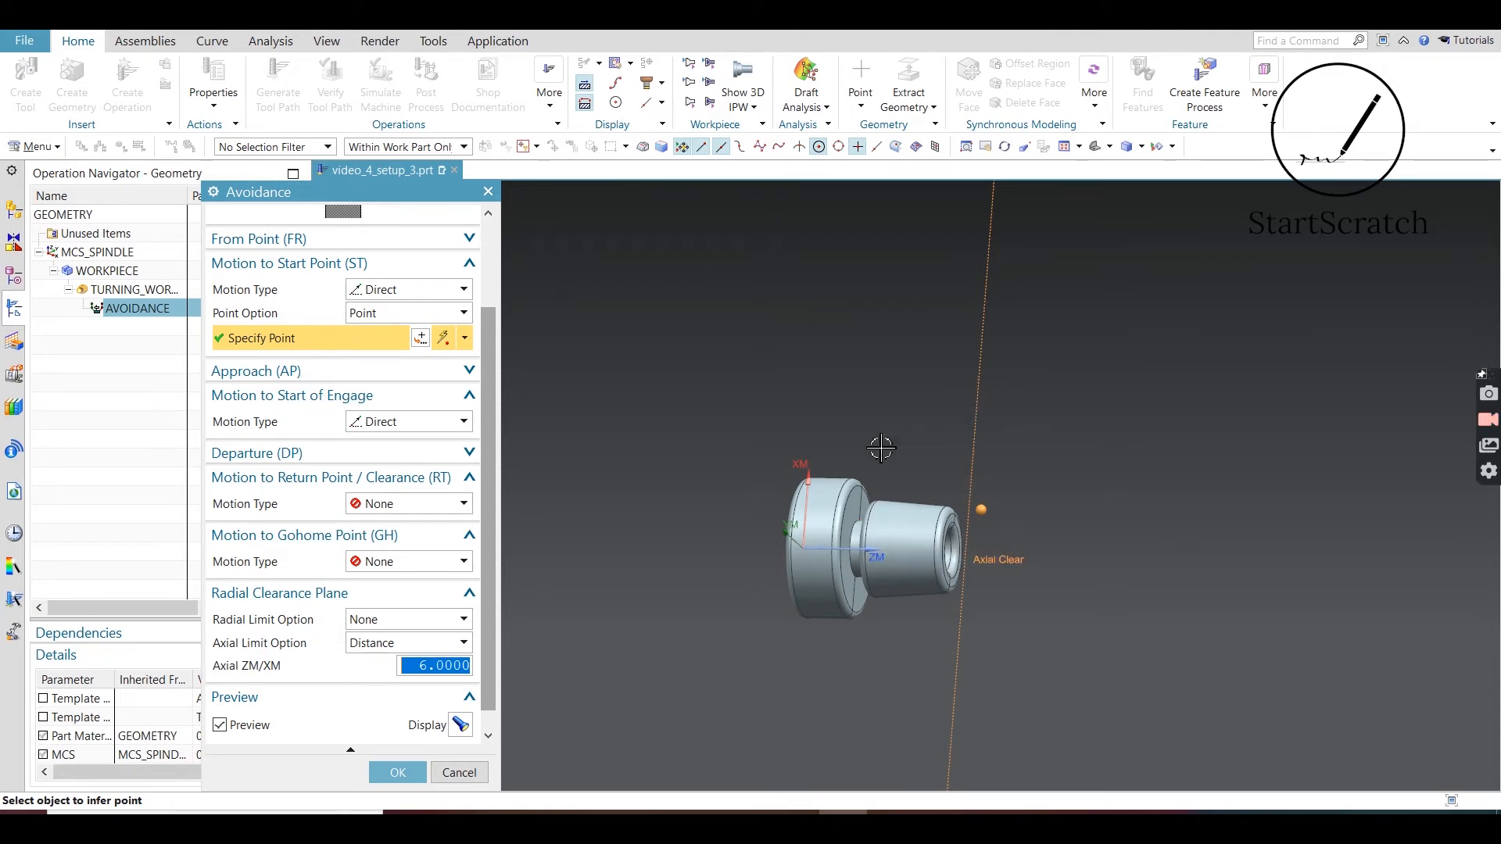
scroll(1016, 543, down, 3)
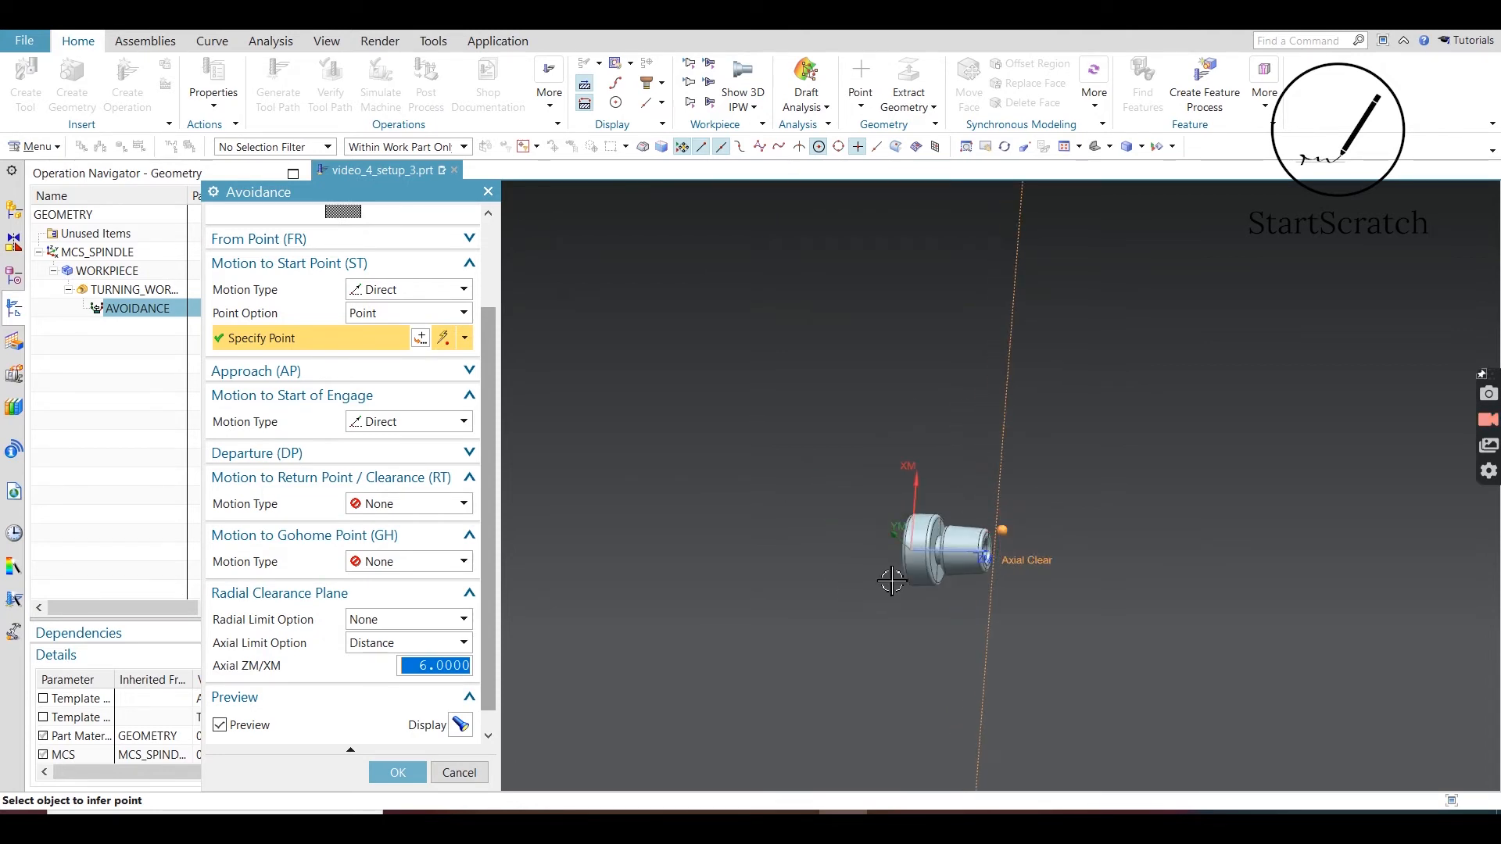
scroll(947, 553, up, 3)
scroll(947, 554, down, 3)
middle_drag(904, 426, 925, 473)
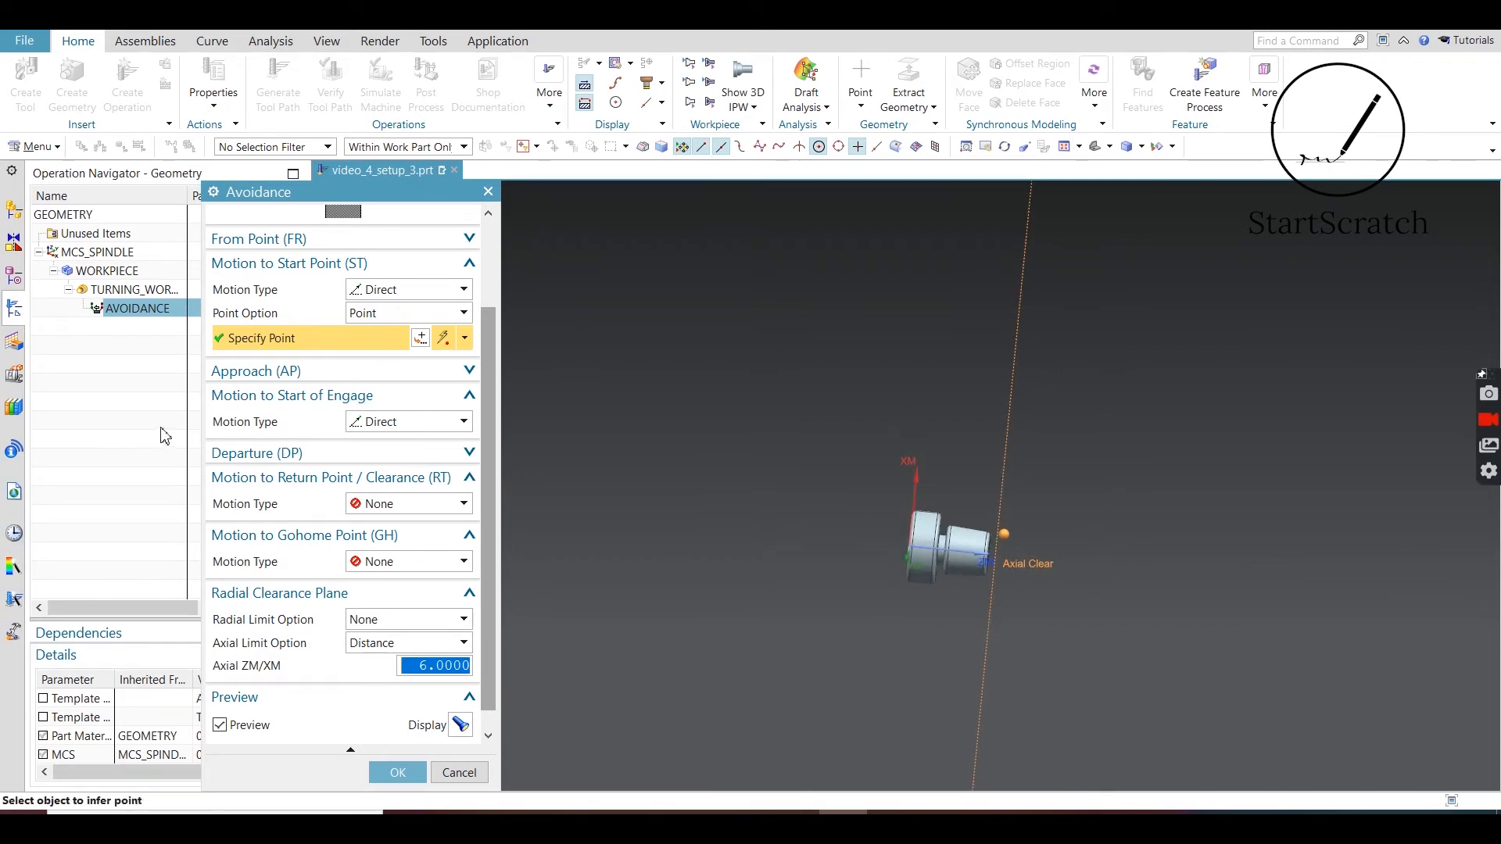
- Set the motion to return point/clearance to Direct with Same as Start as the point option
scroll(332, 531, down, 2)
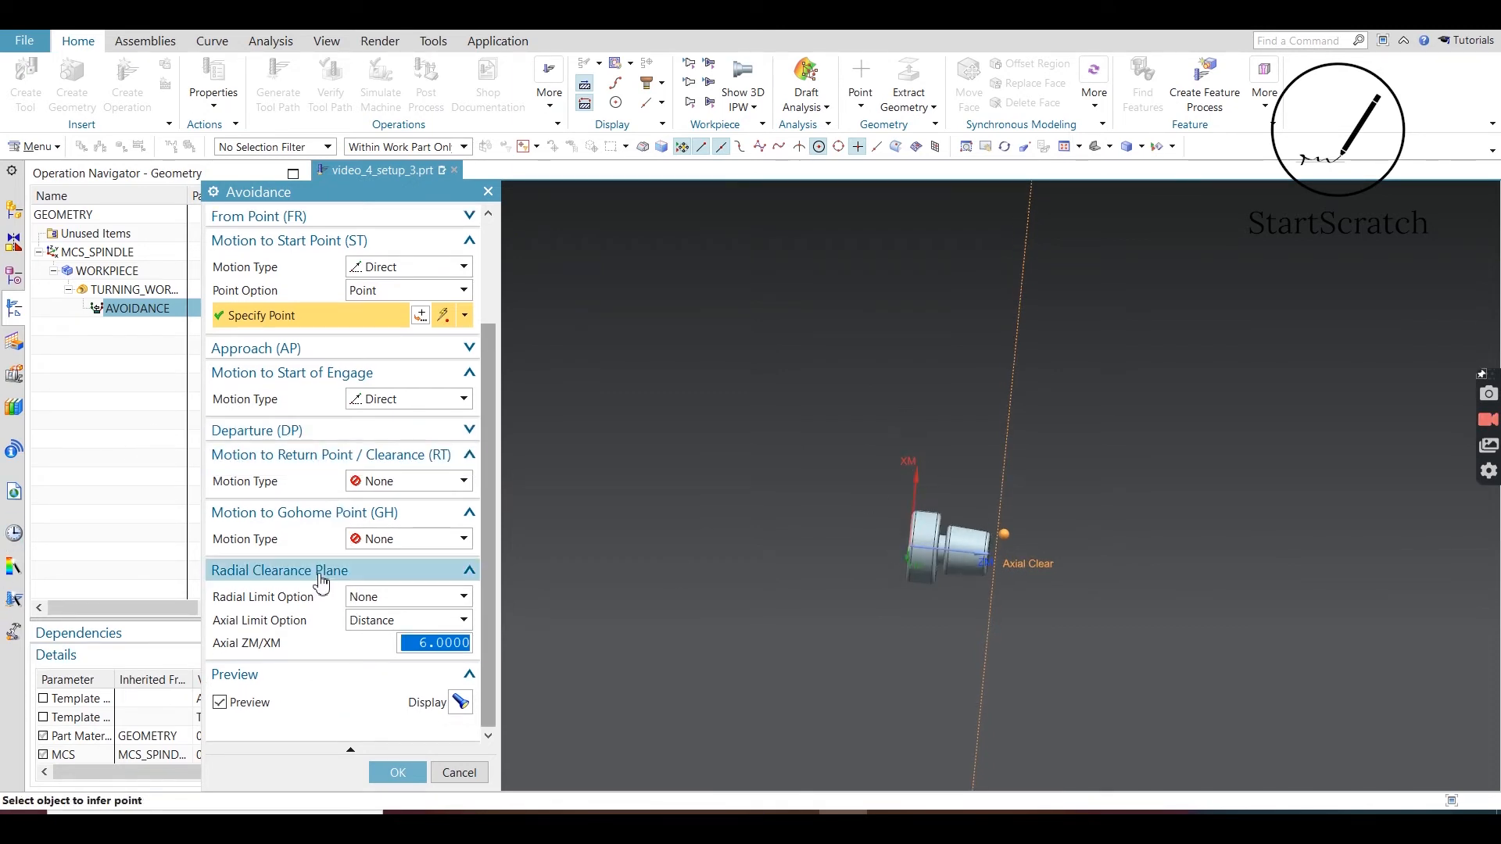
scroll(323, 579, up, 4)
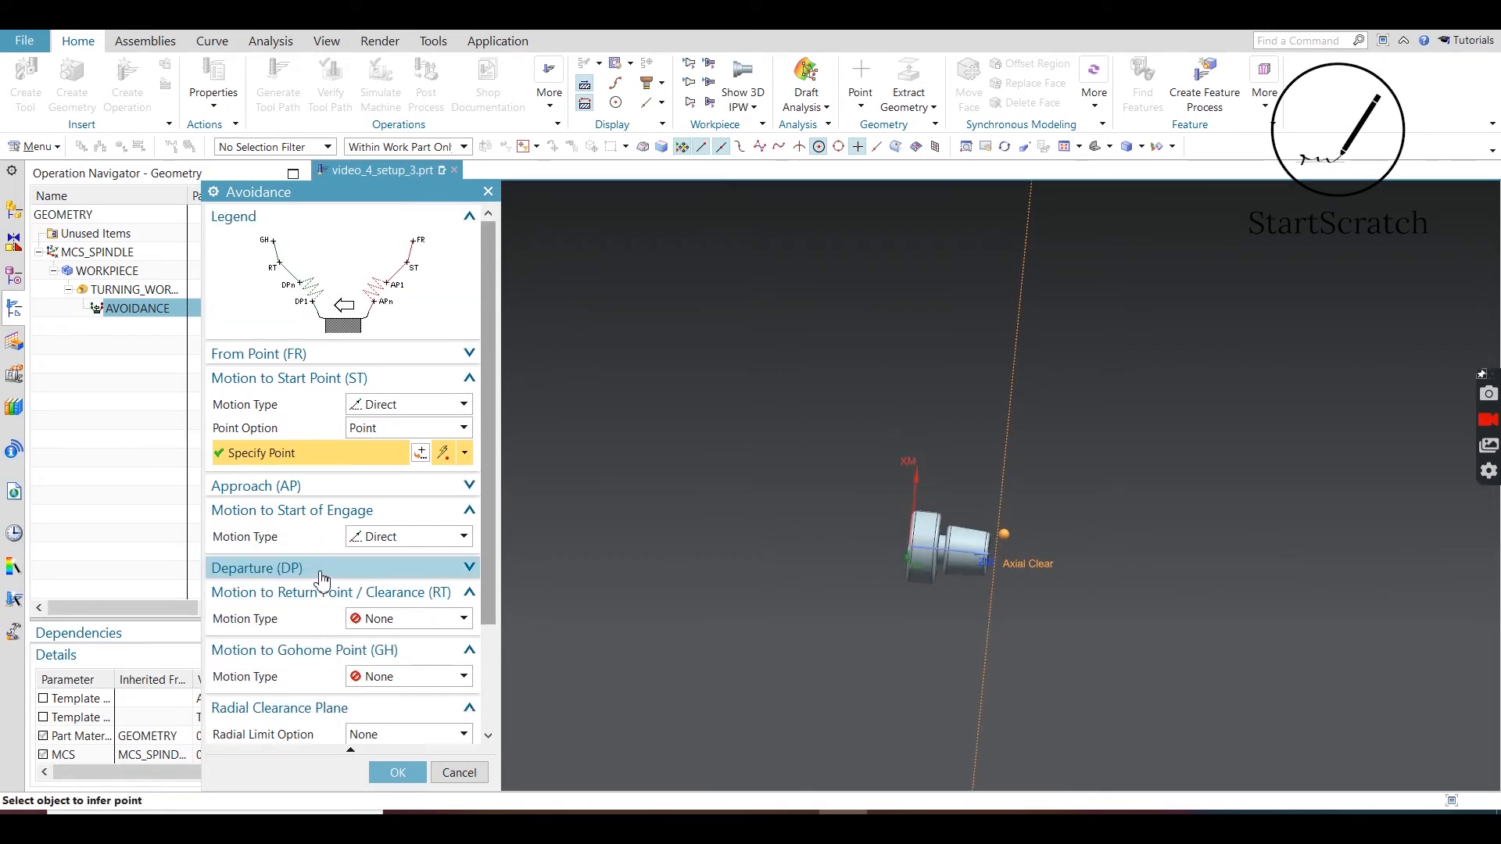
click(376, 569)
scroll(400, 630, down, 3)
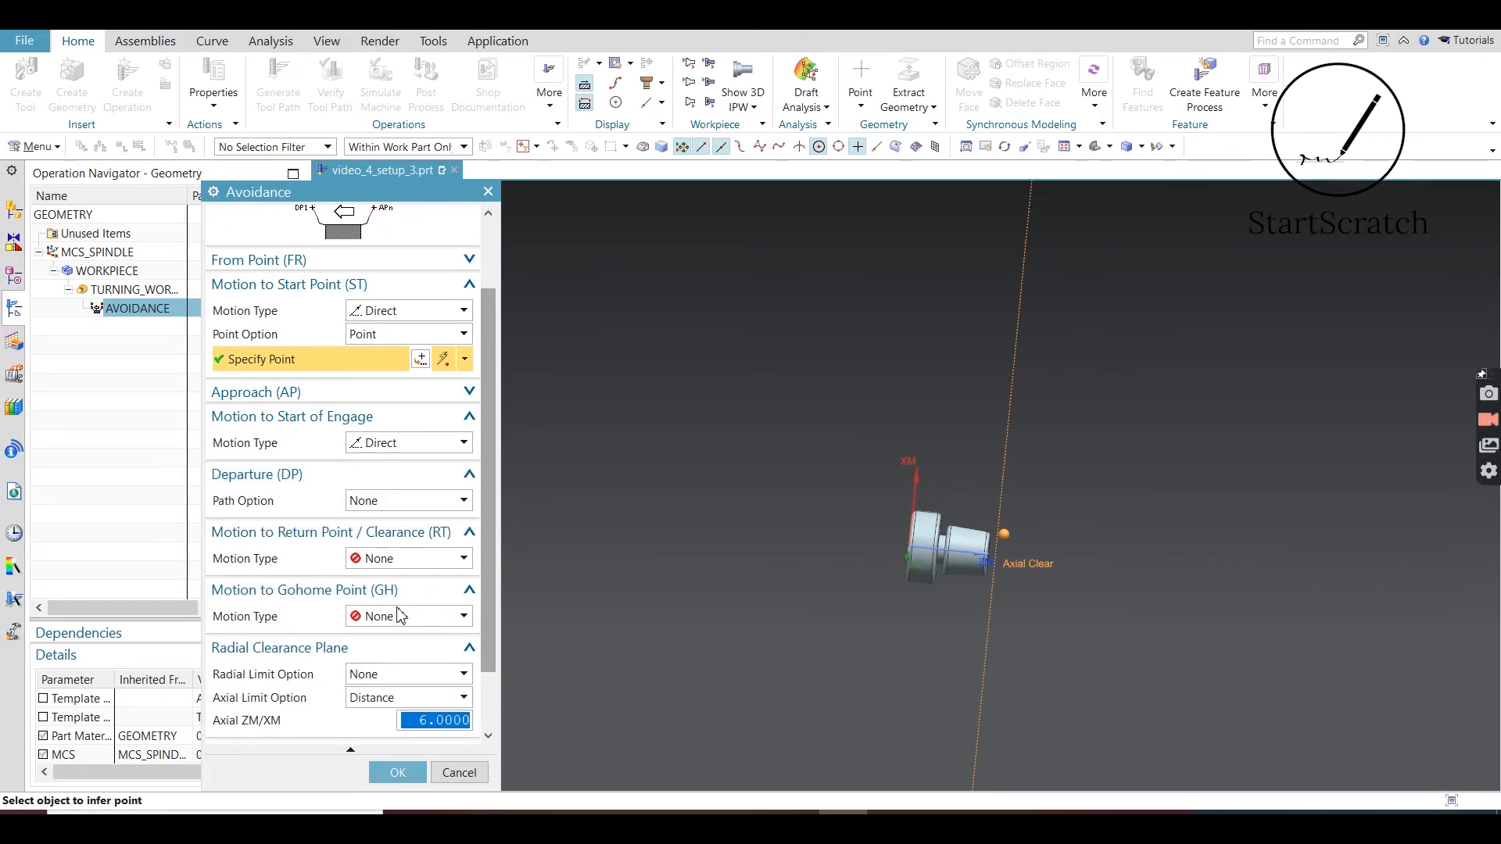
click(396, 559)
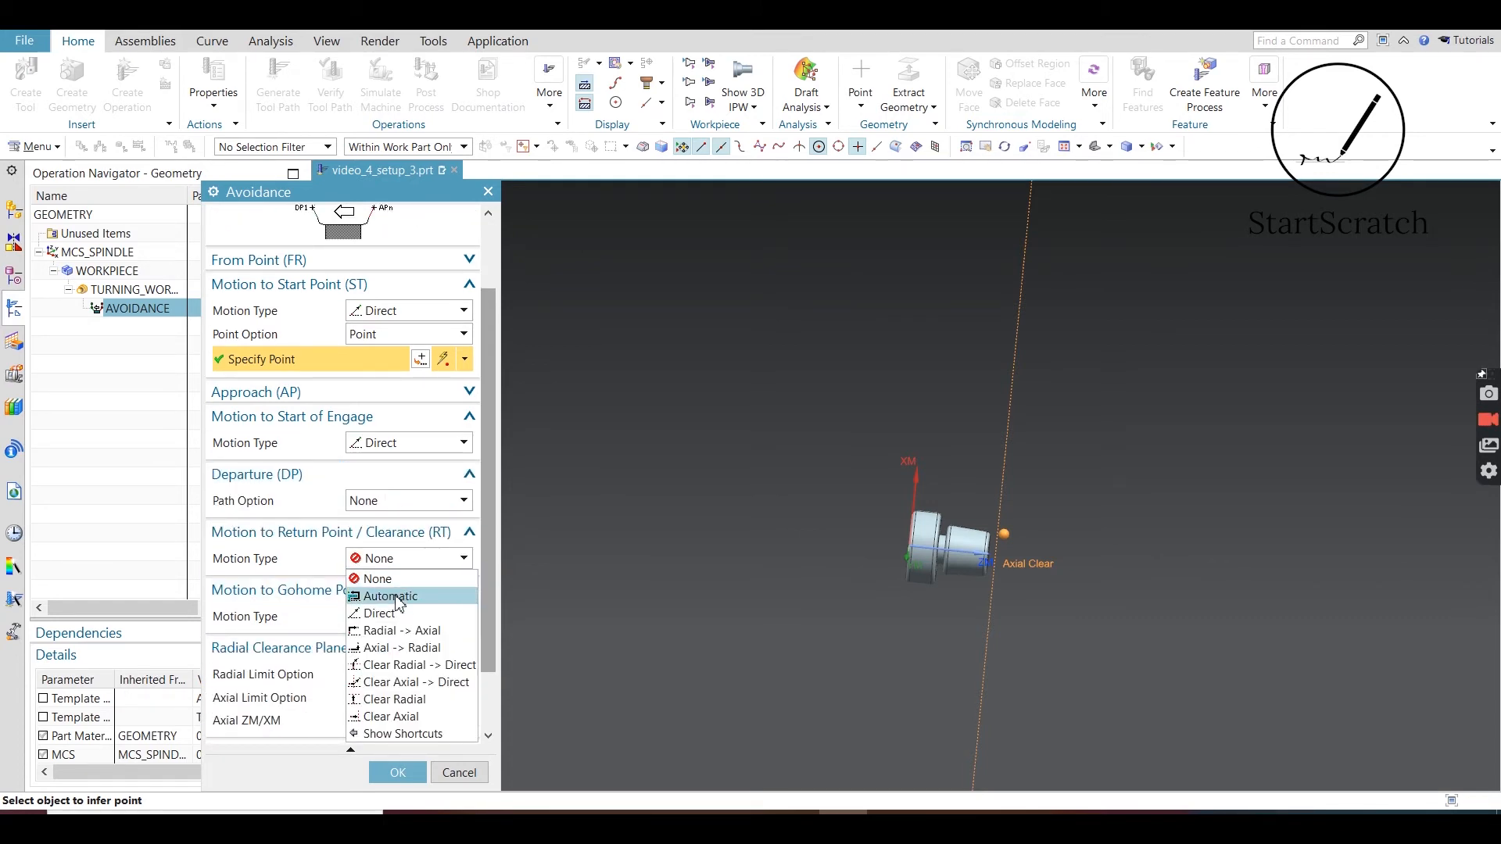
click(391, 613)
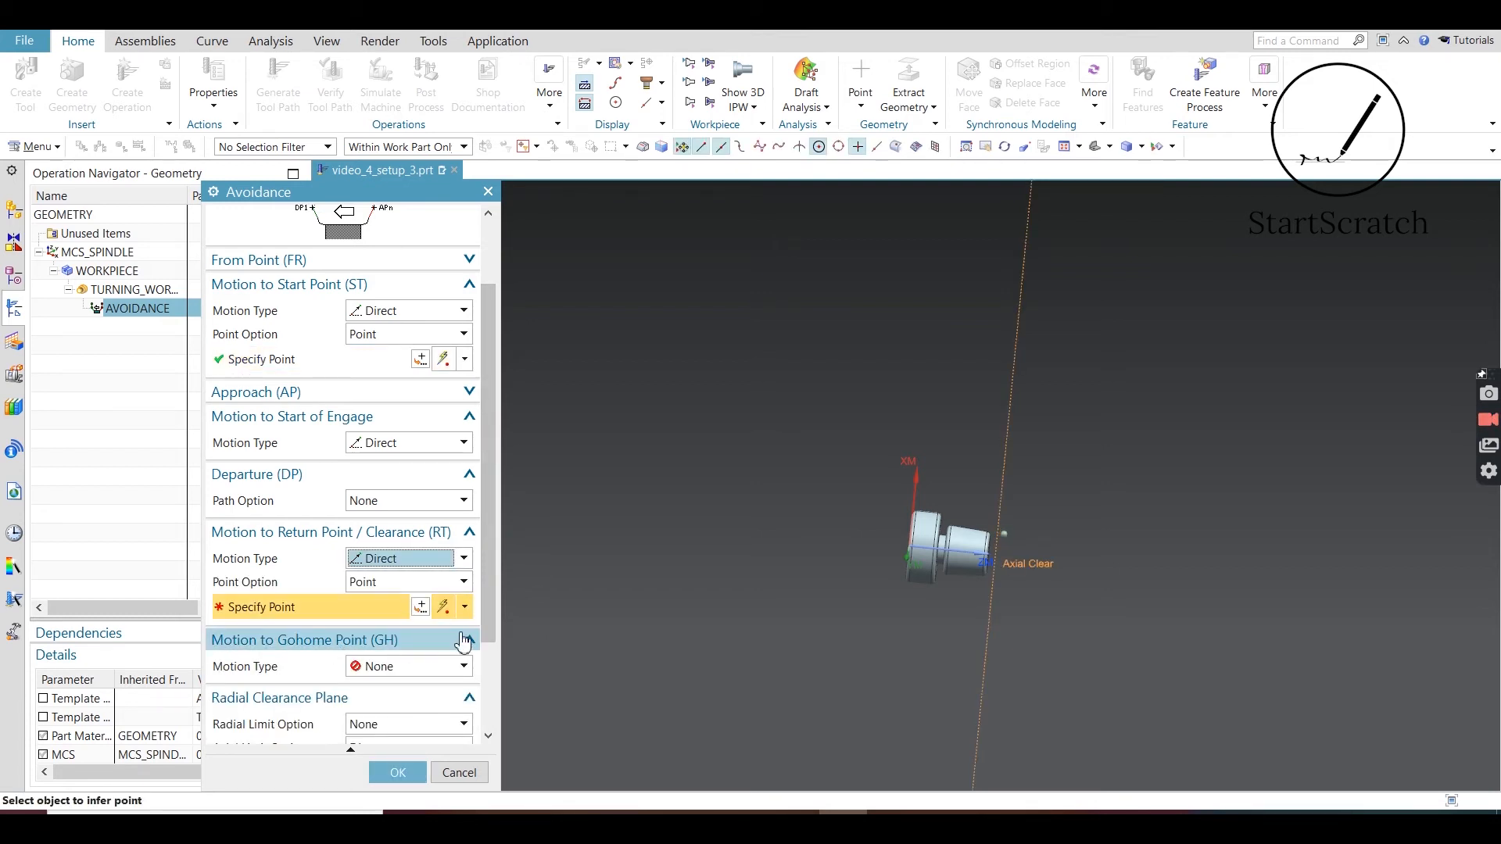
click(465, 584)
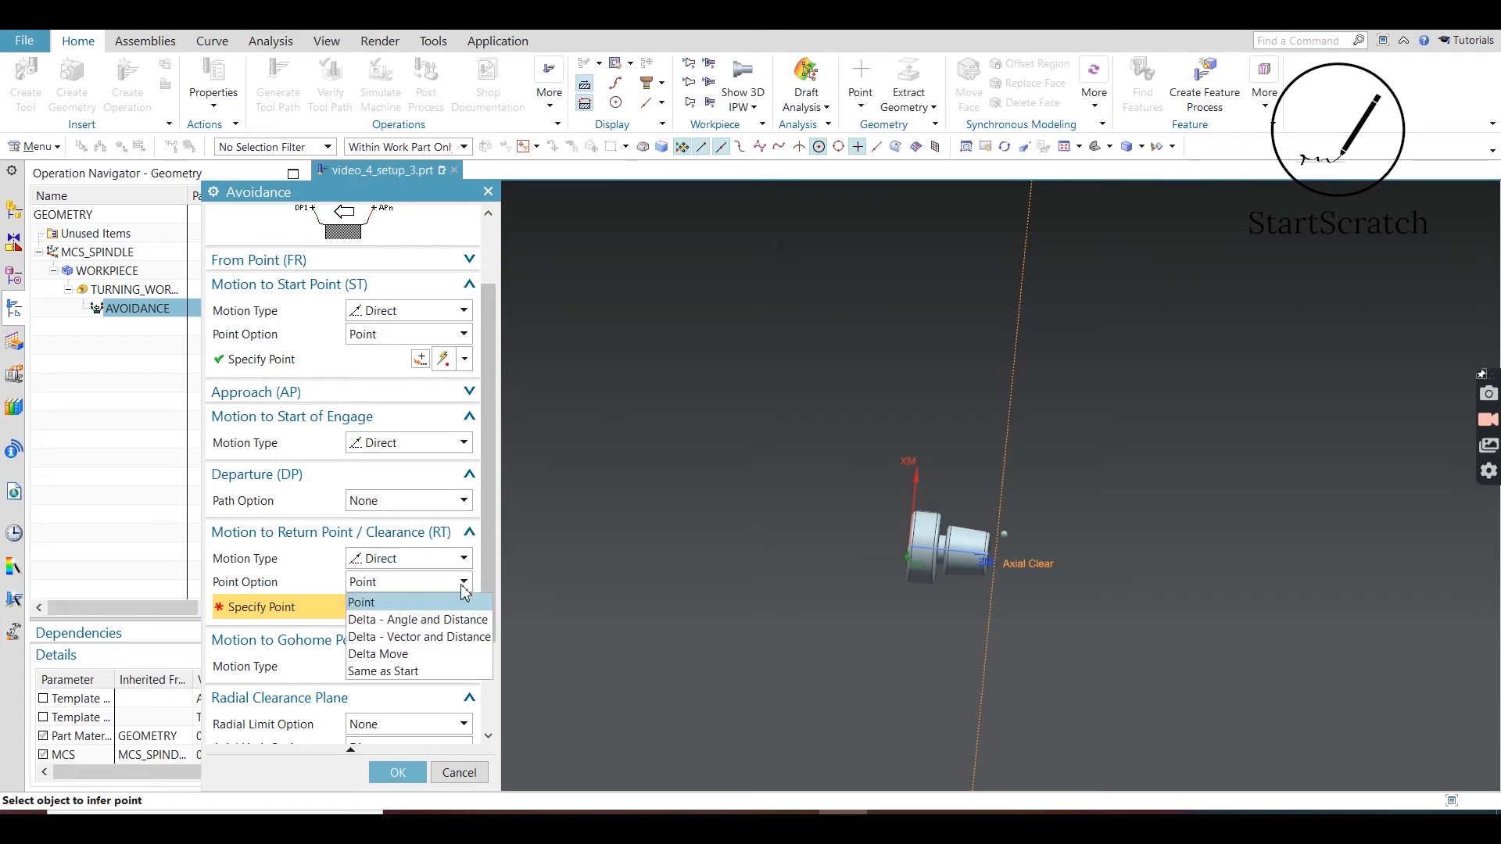
click(414, 669)
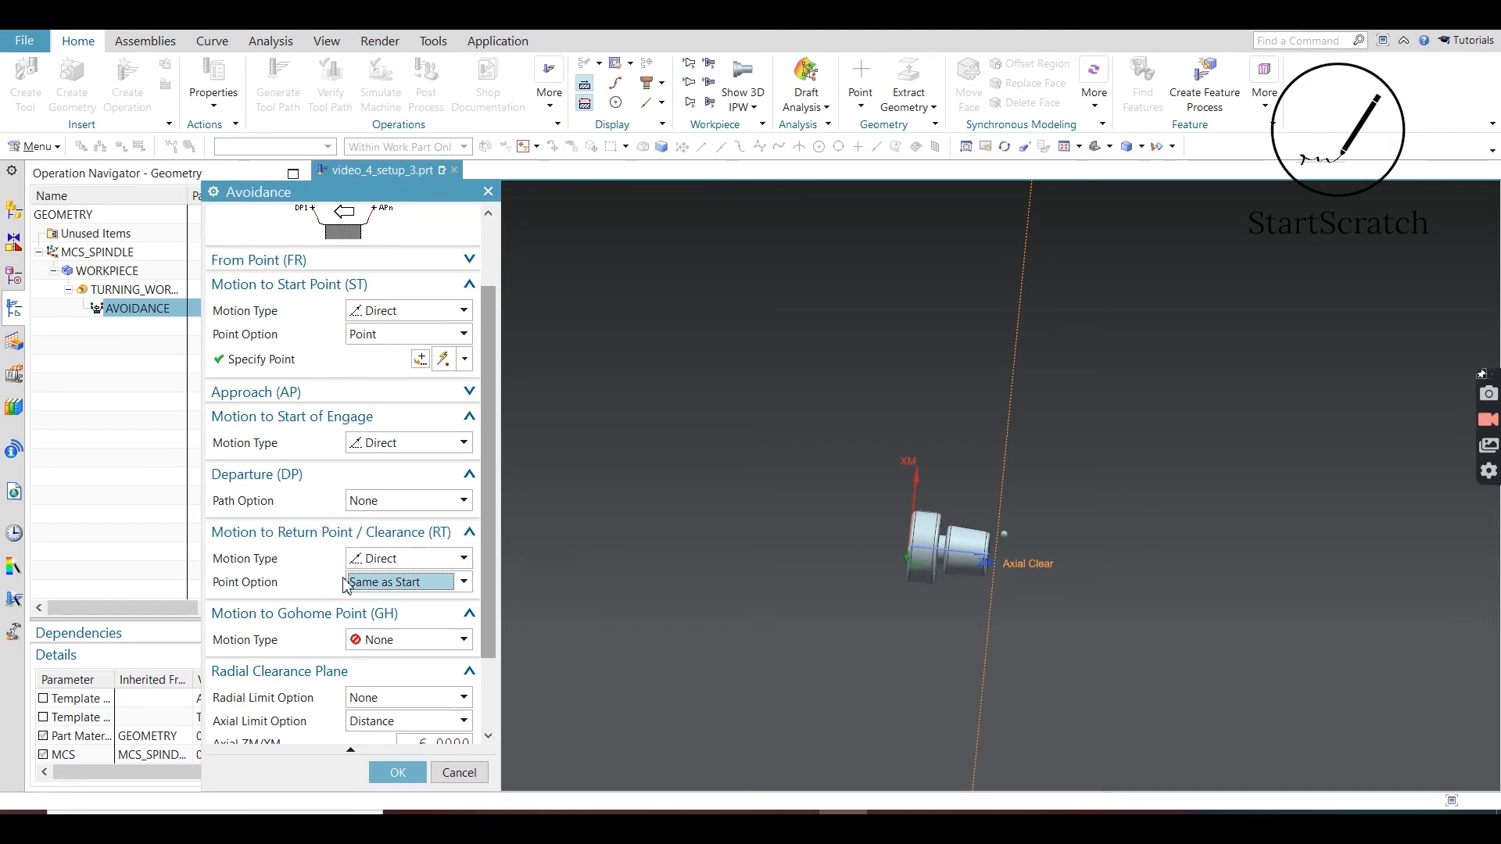
- Accept the avoidance settings under the turning workpiece
scroll(353, 642, down, 3)
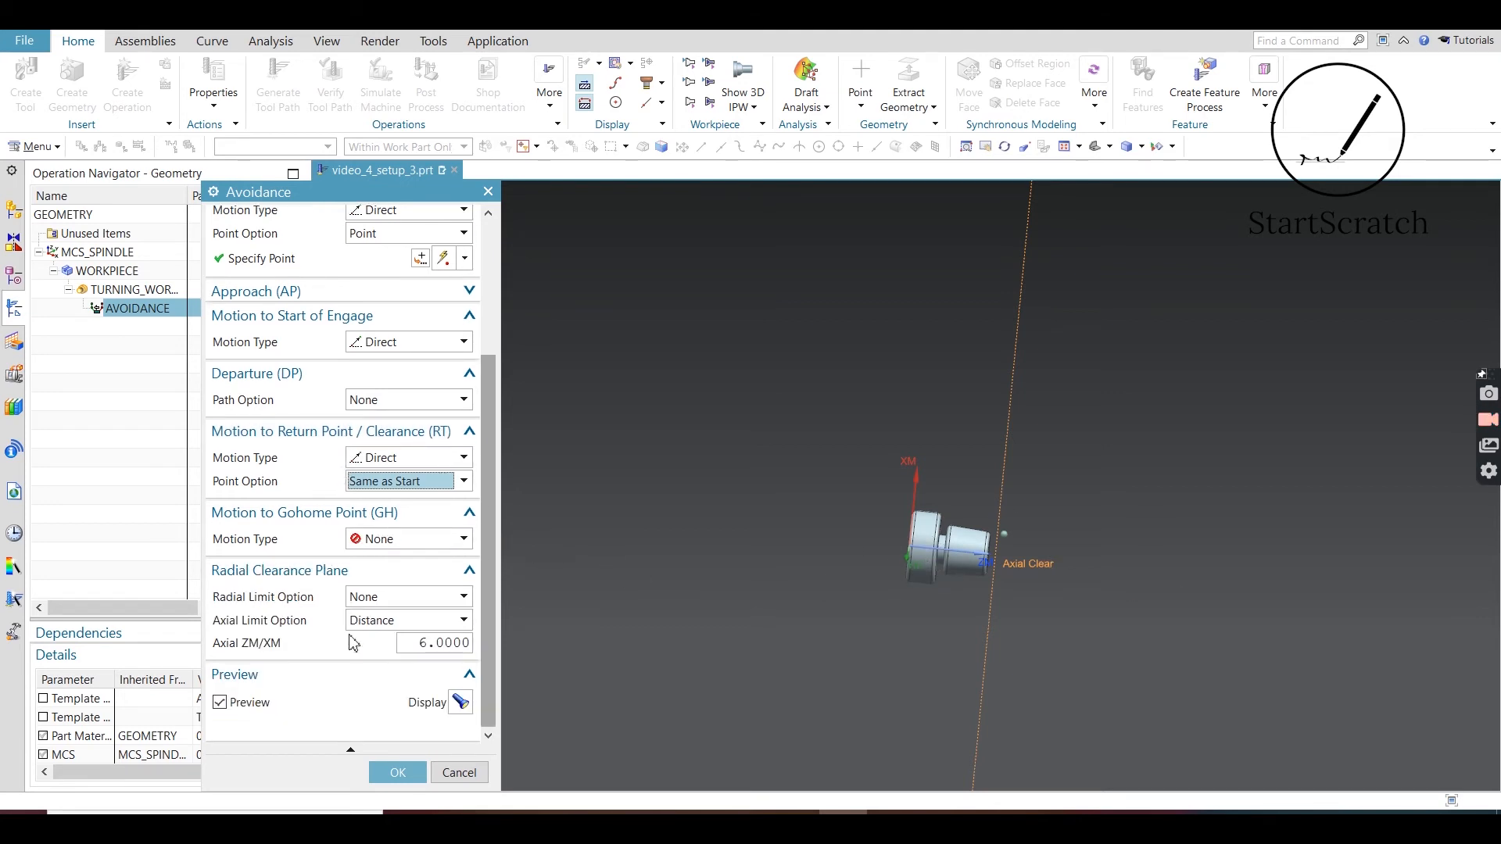
click(397, 772)
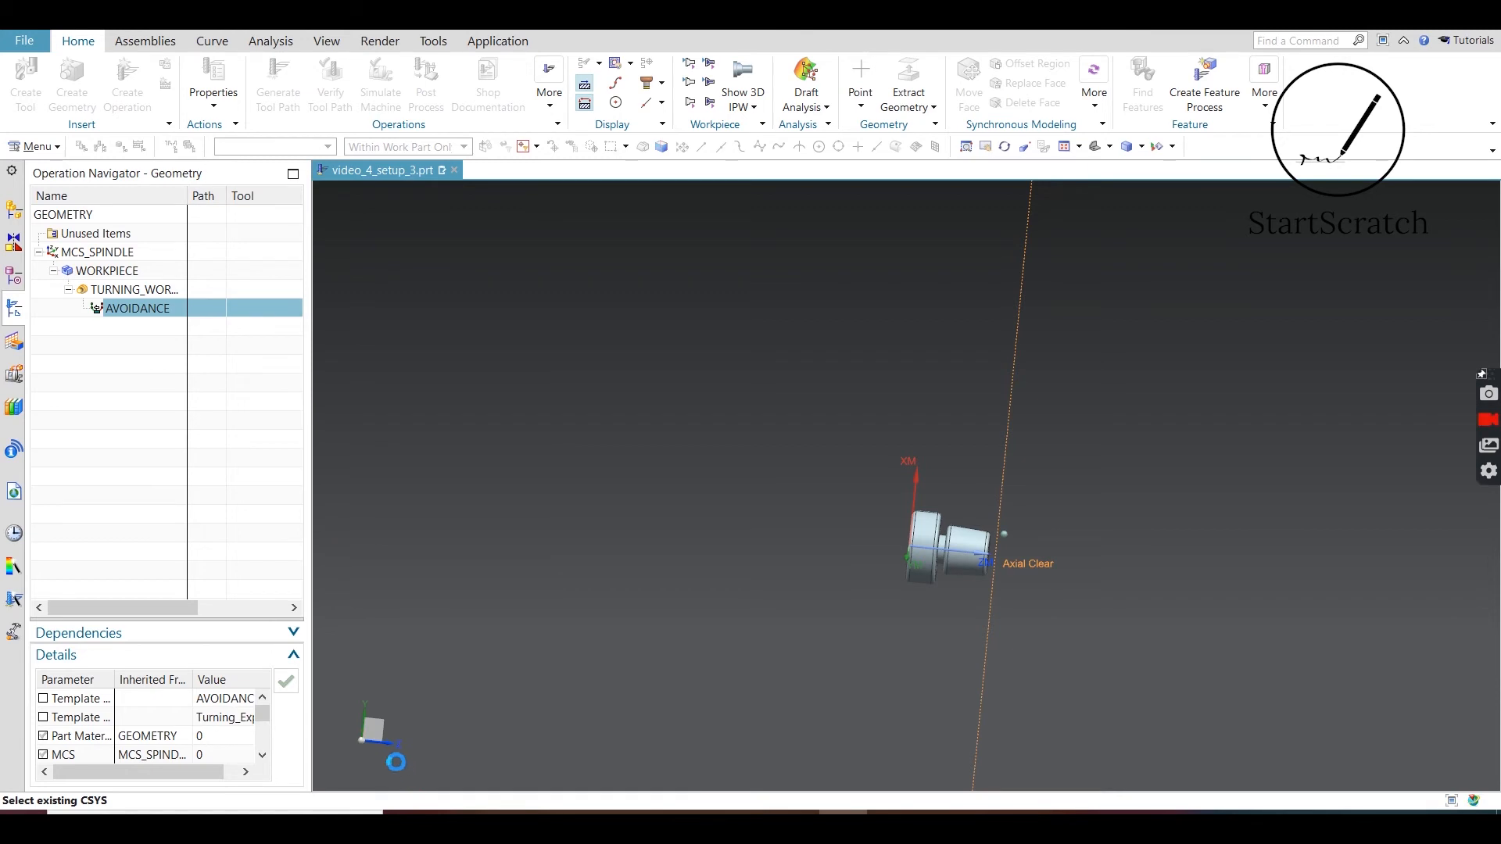
scroll(939, 553, up, 3)
scroll(940, 553, down, 2)
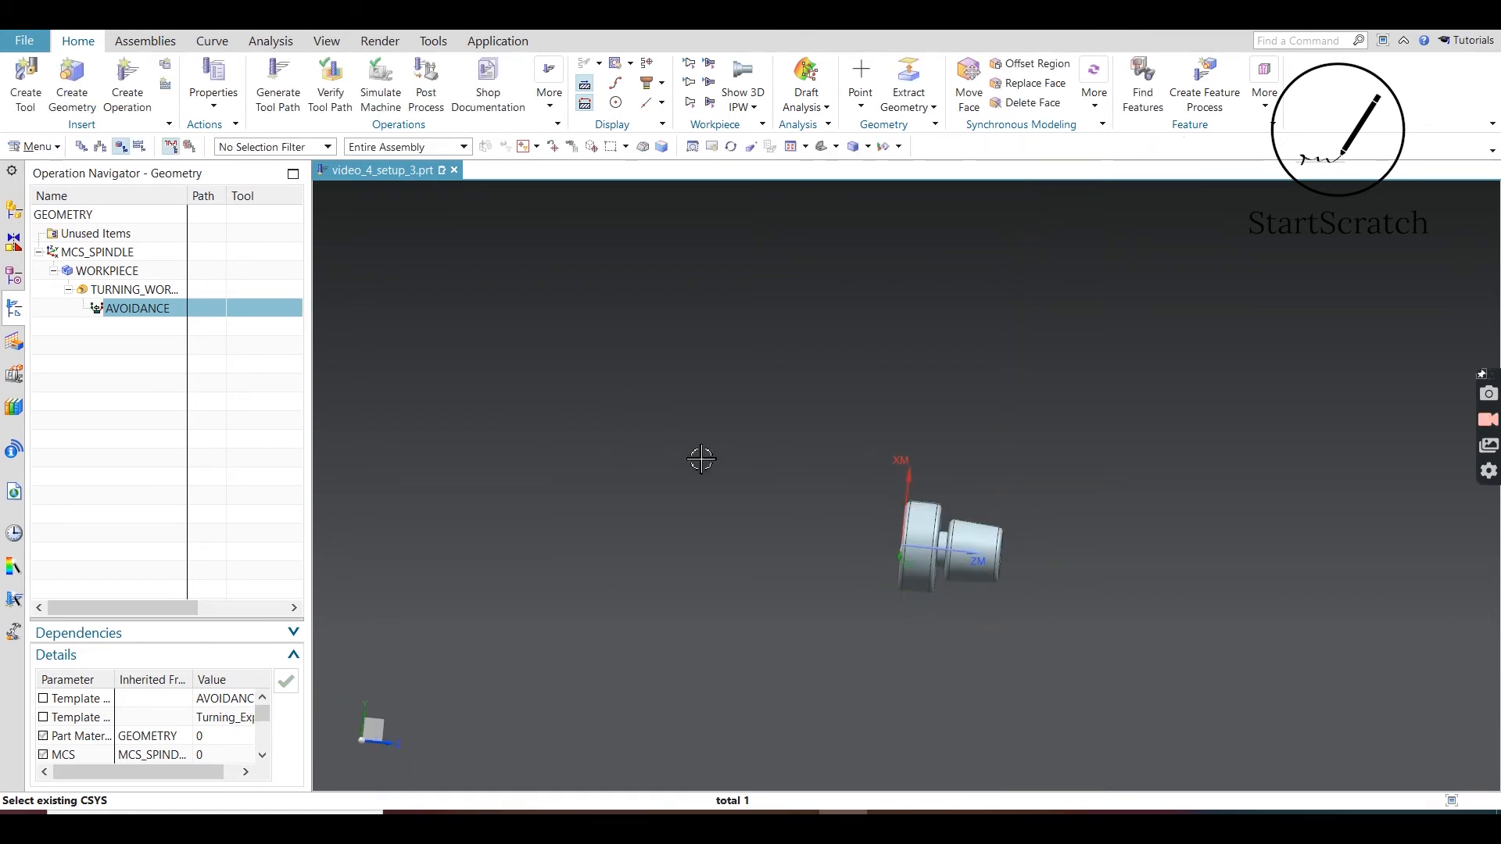
shift+middle_drag(1055, 543, 874, 365)
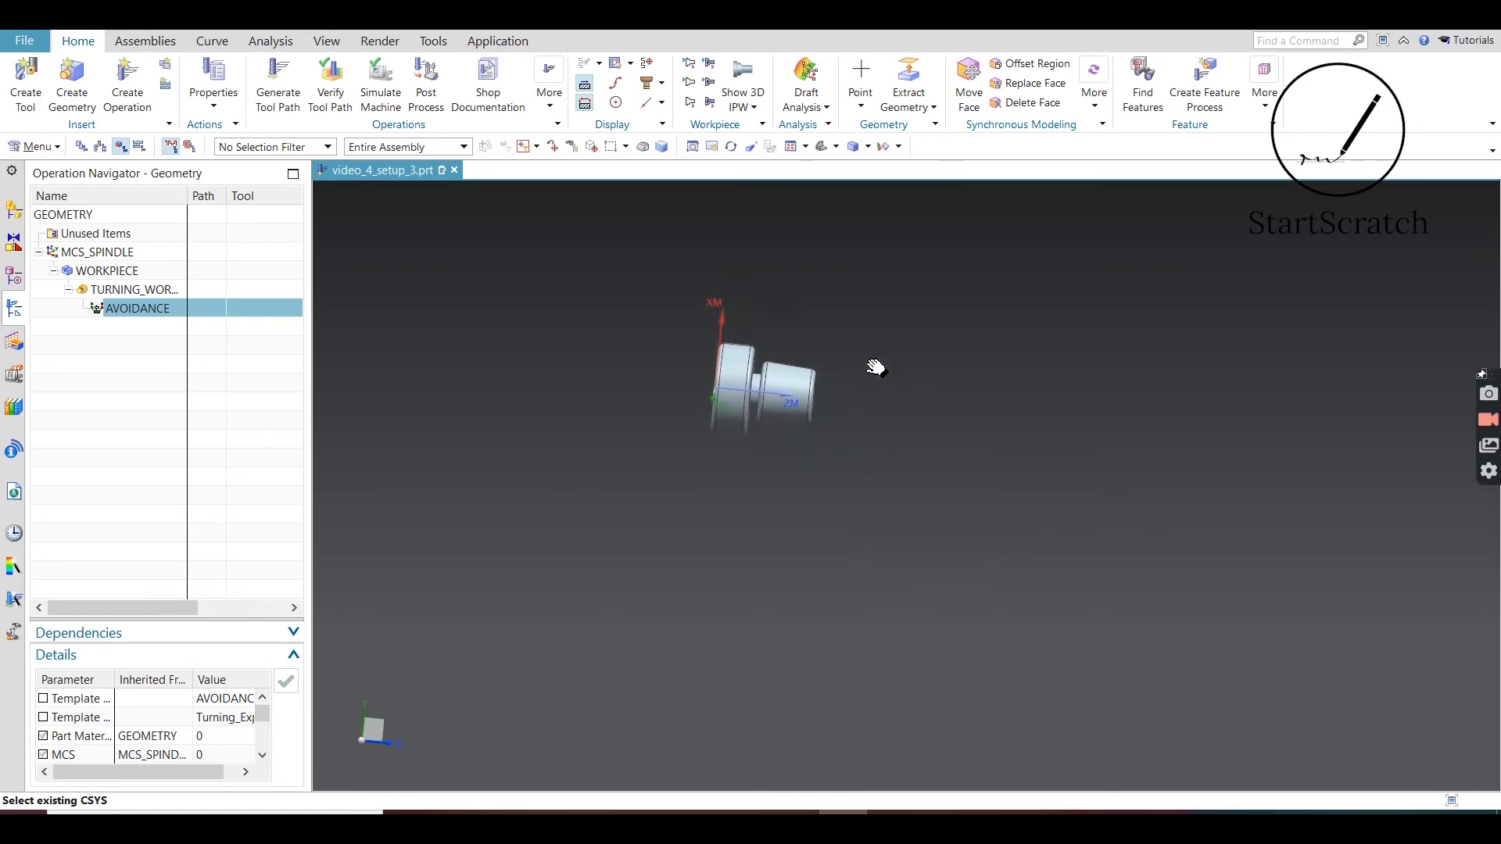
middle_drag(783, 345, 816, 349)
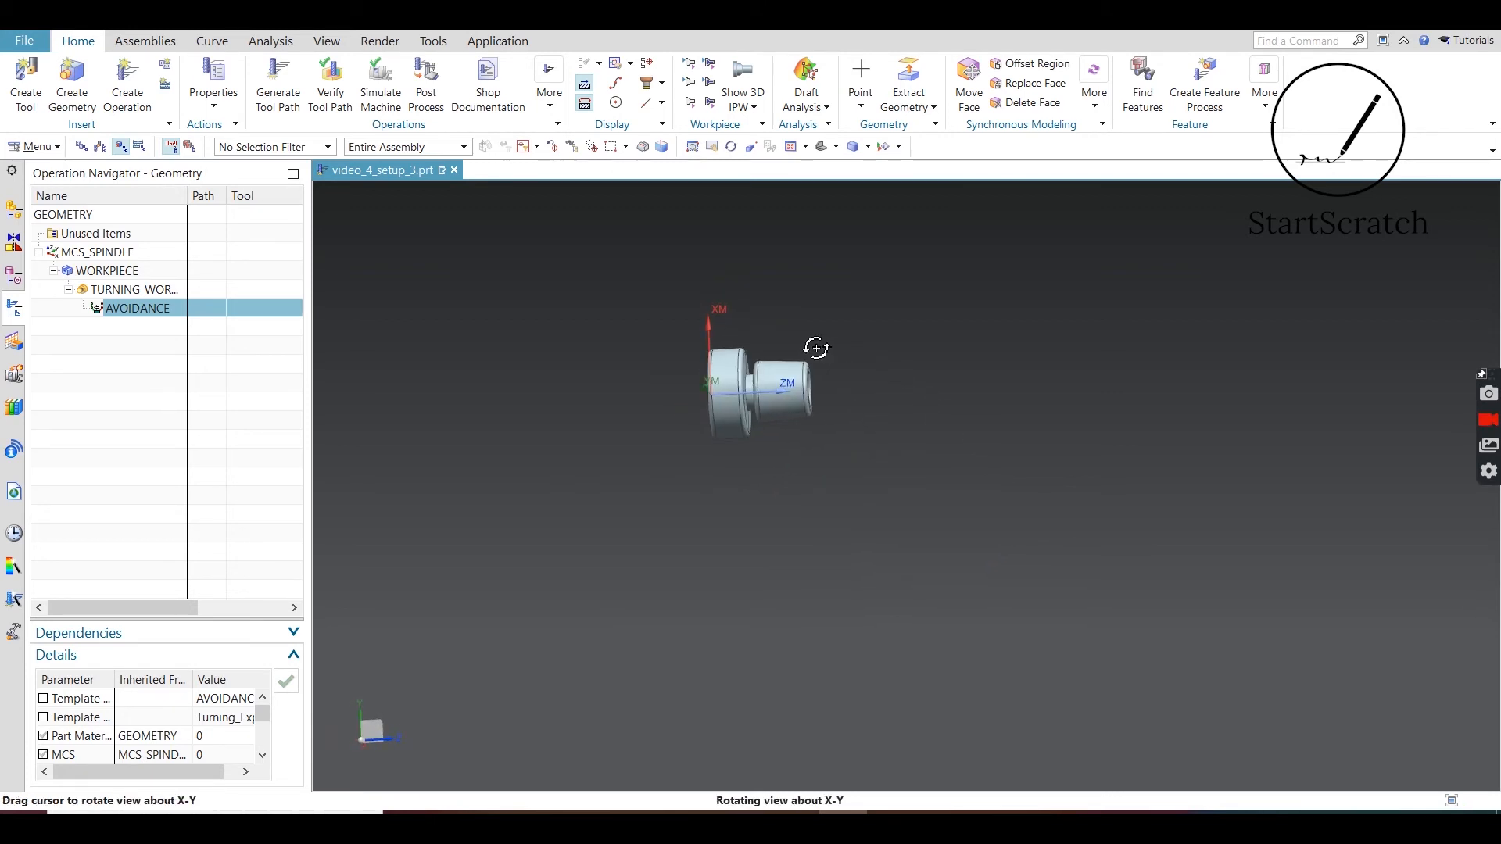
scroll(744, 368, up, 3)
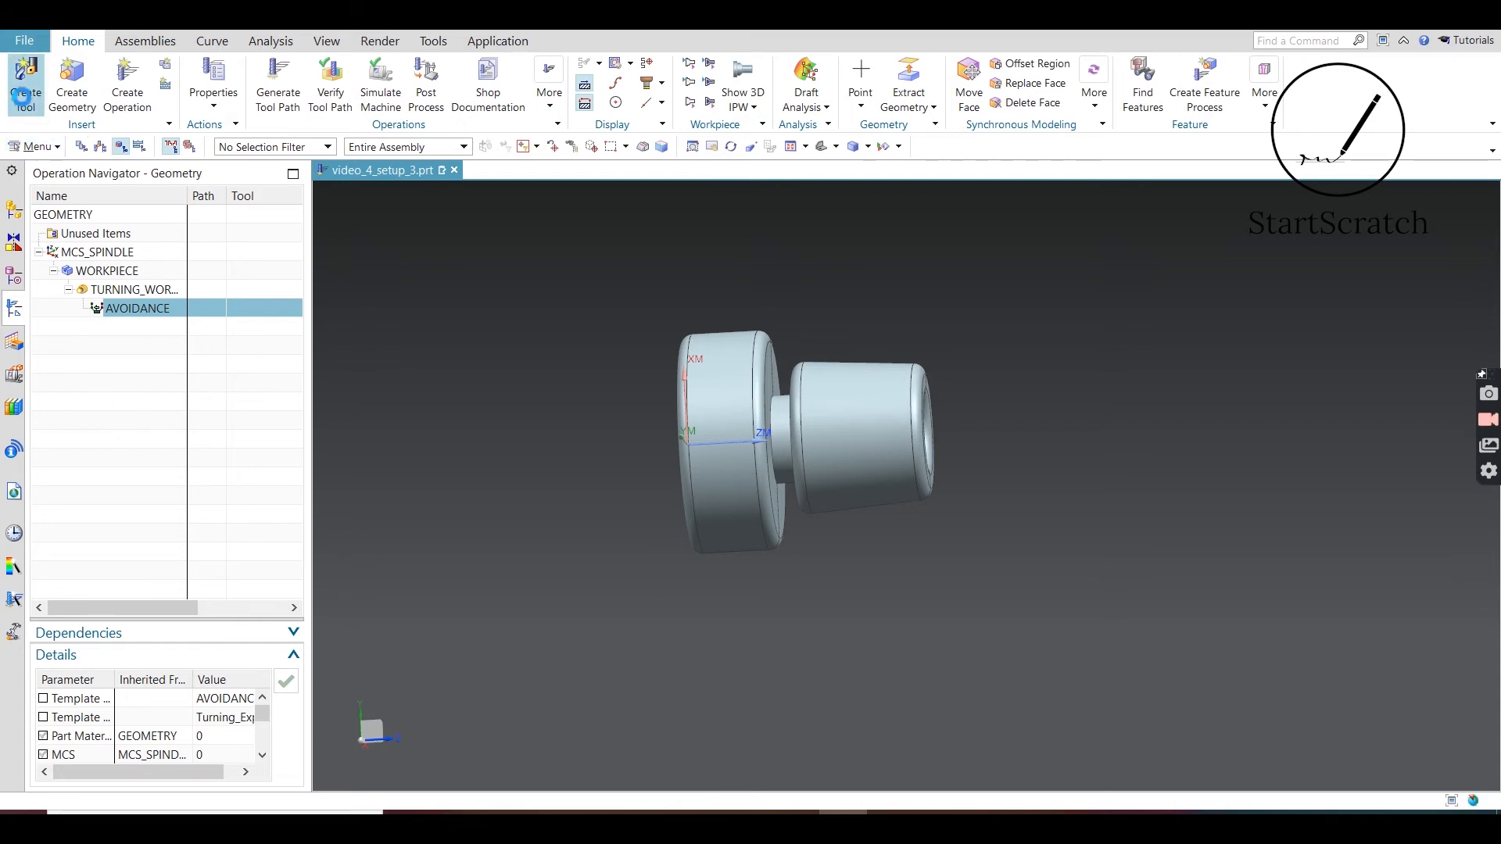
- Create a Turning_Exp tool named SPOTDRILL in STATION_02, accepting diameter 1, point angle 120 and length 2
click(24, 95)
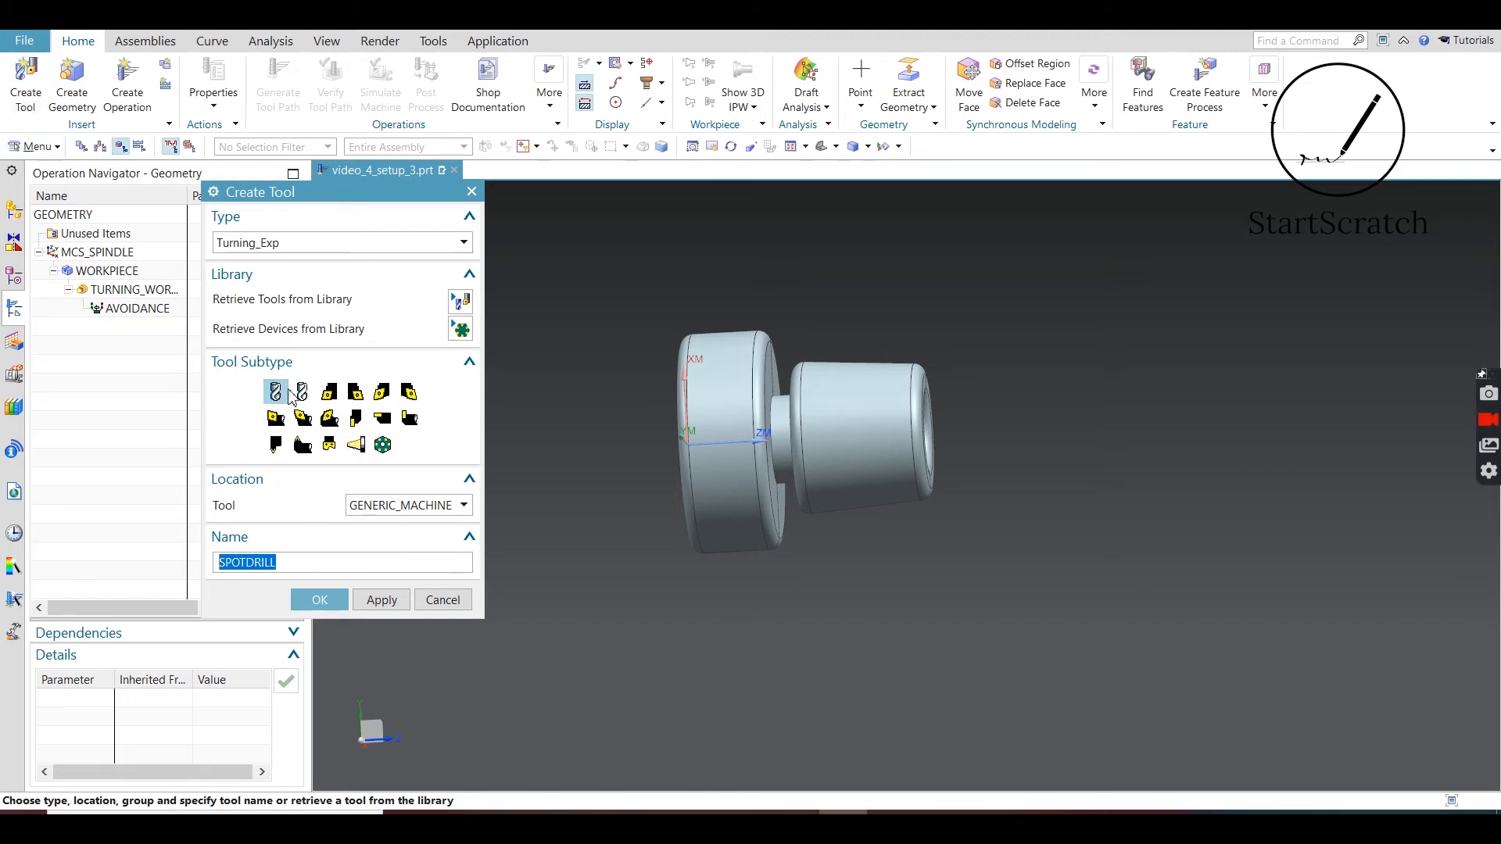
middle_drag(1092, 429, 985, 466)
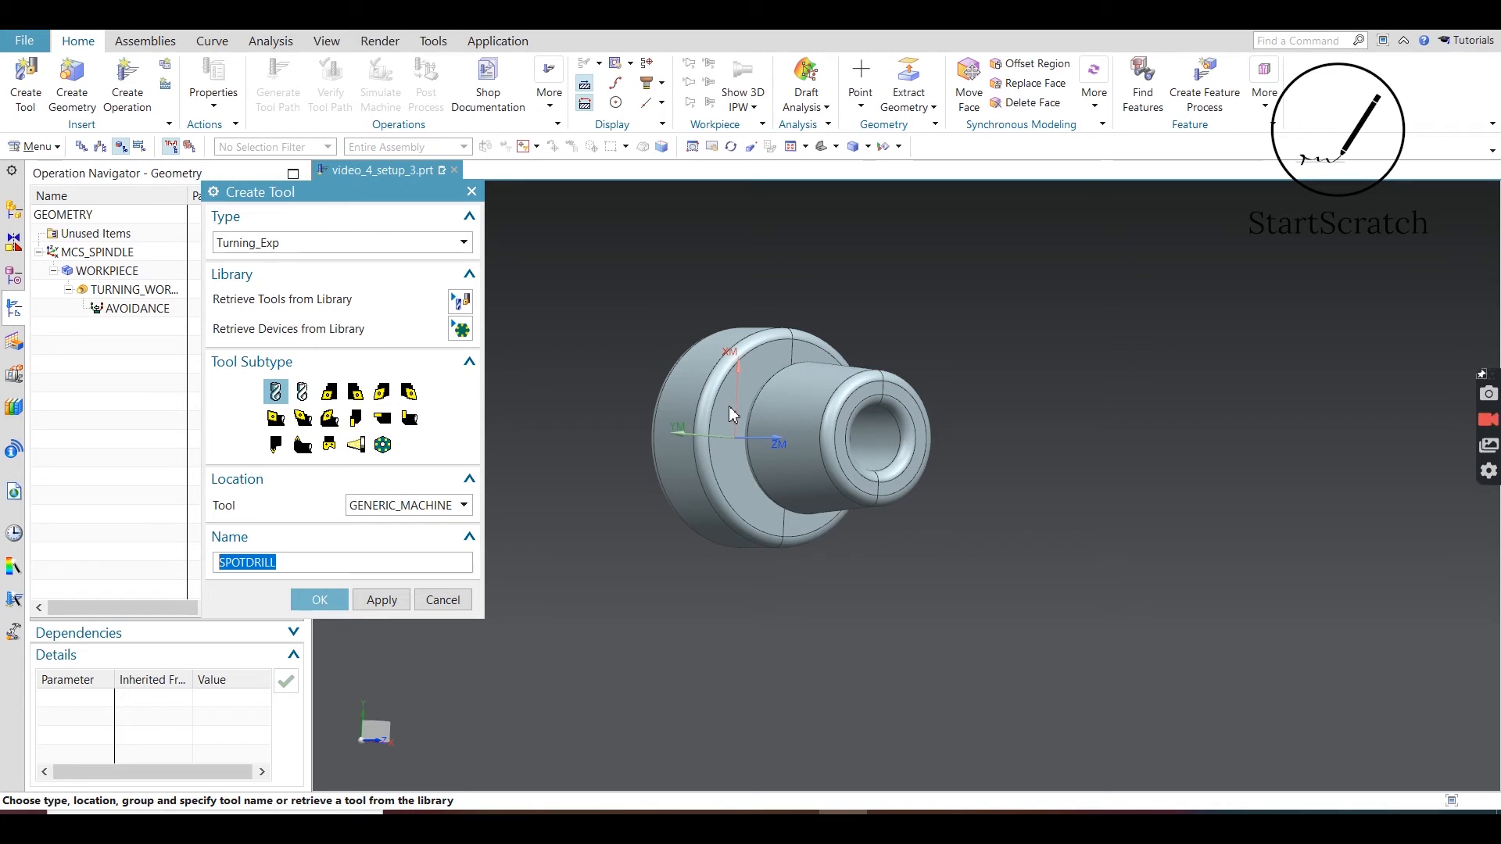
middle_drag(1019, 354, 1045, 411)
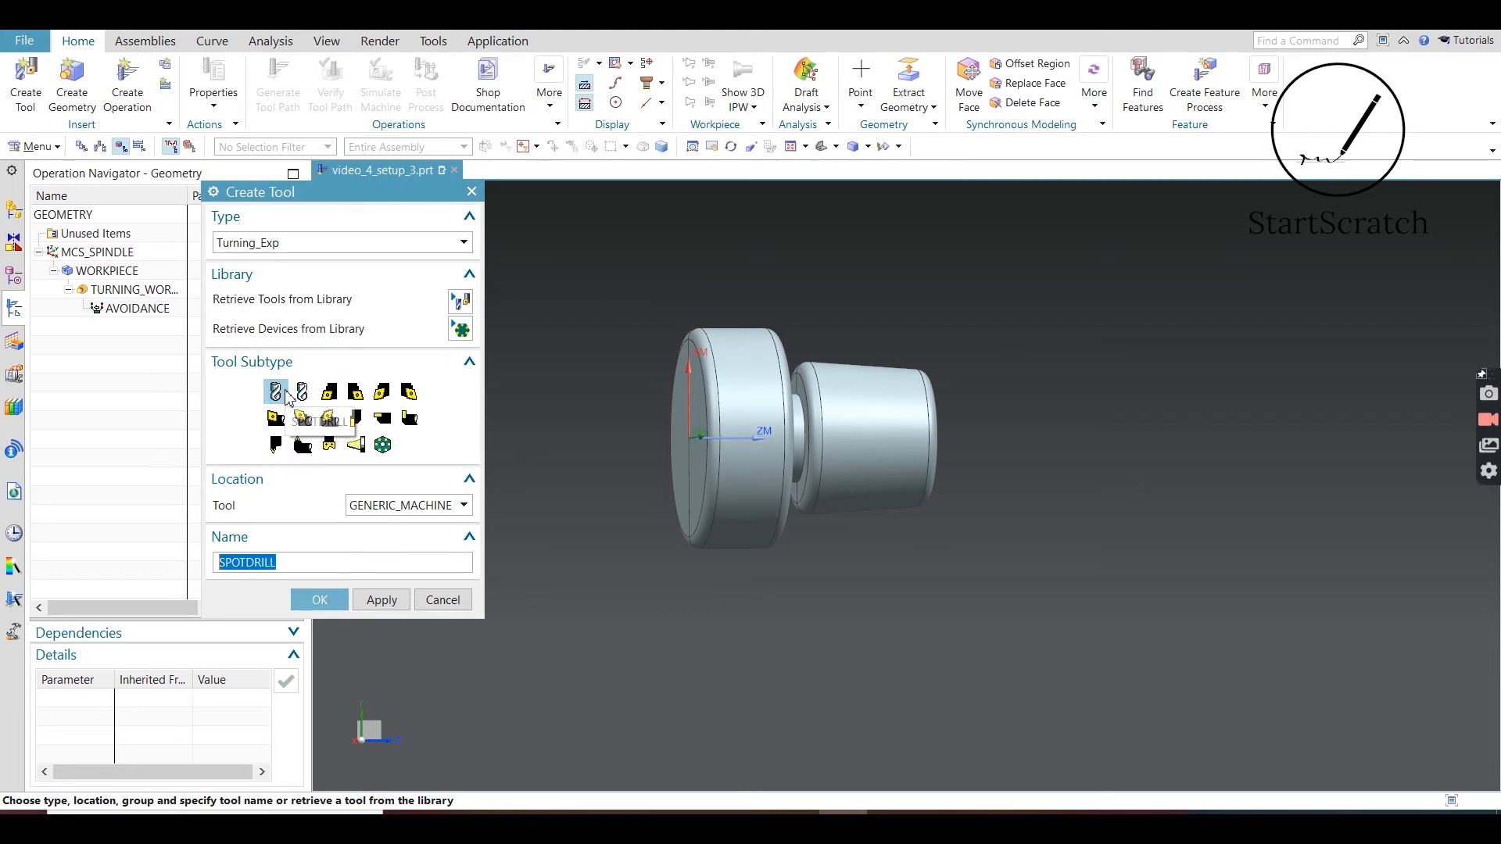
click(443, 506)
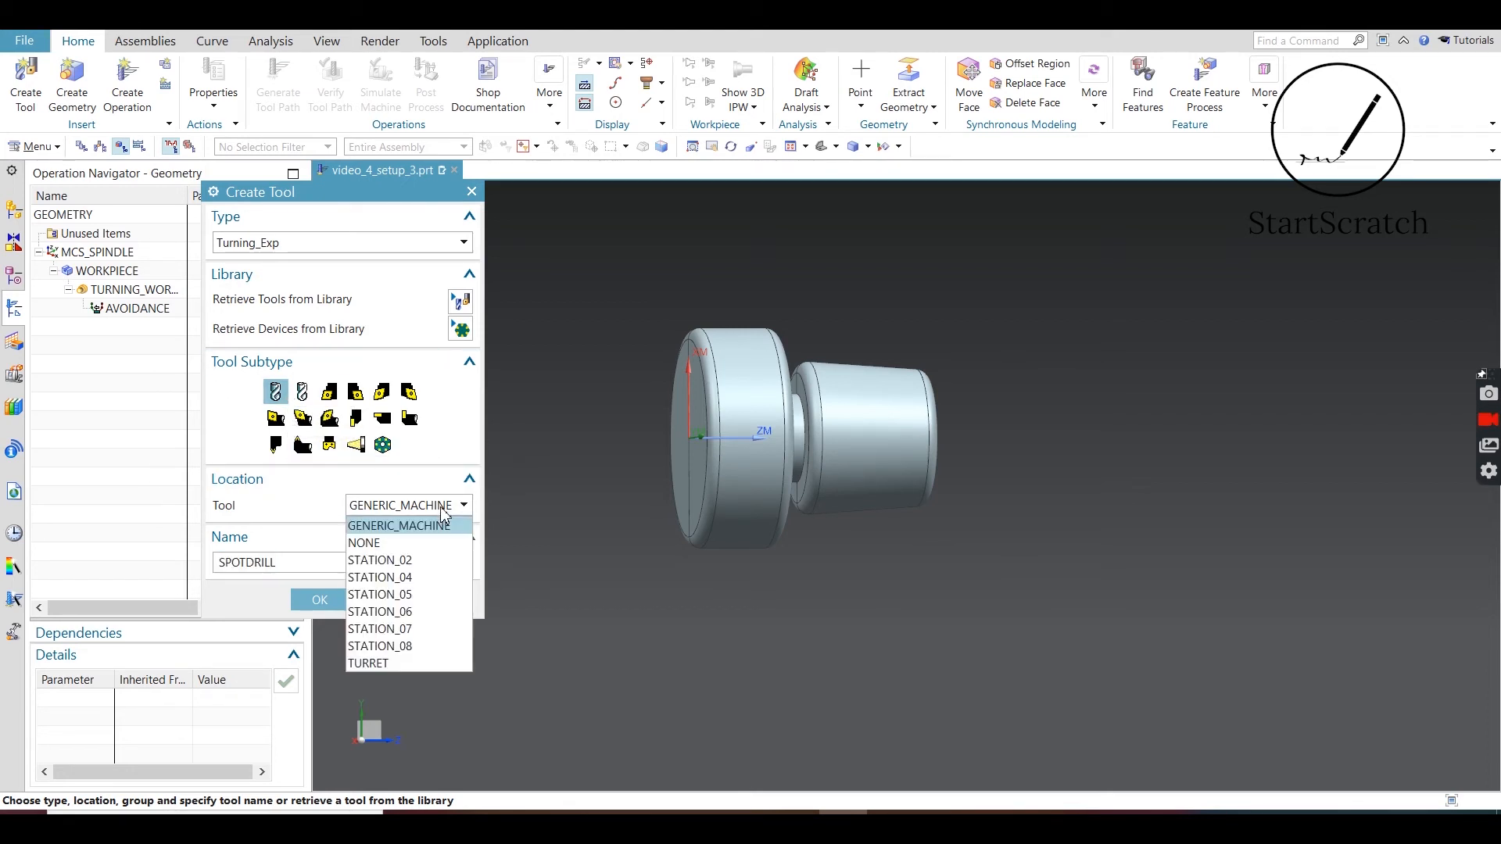
click(420, 566)
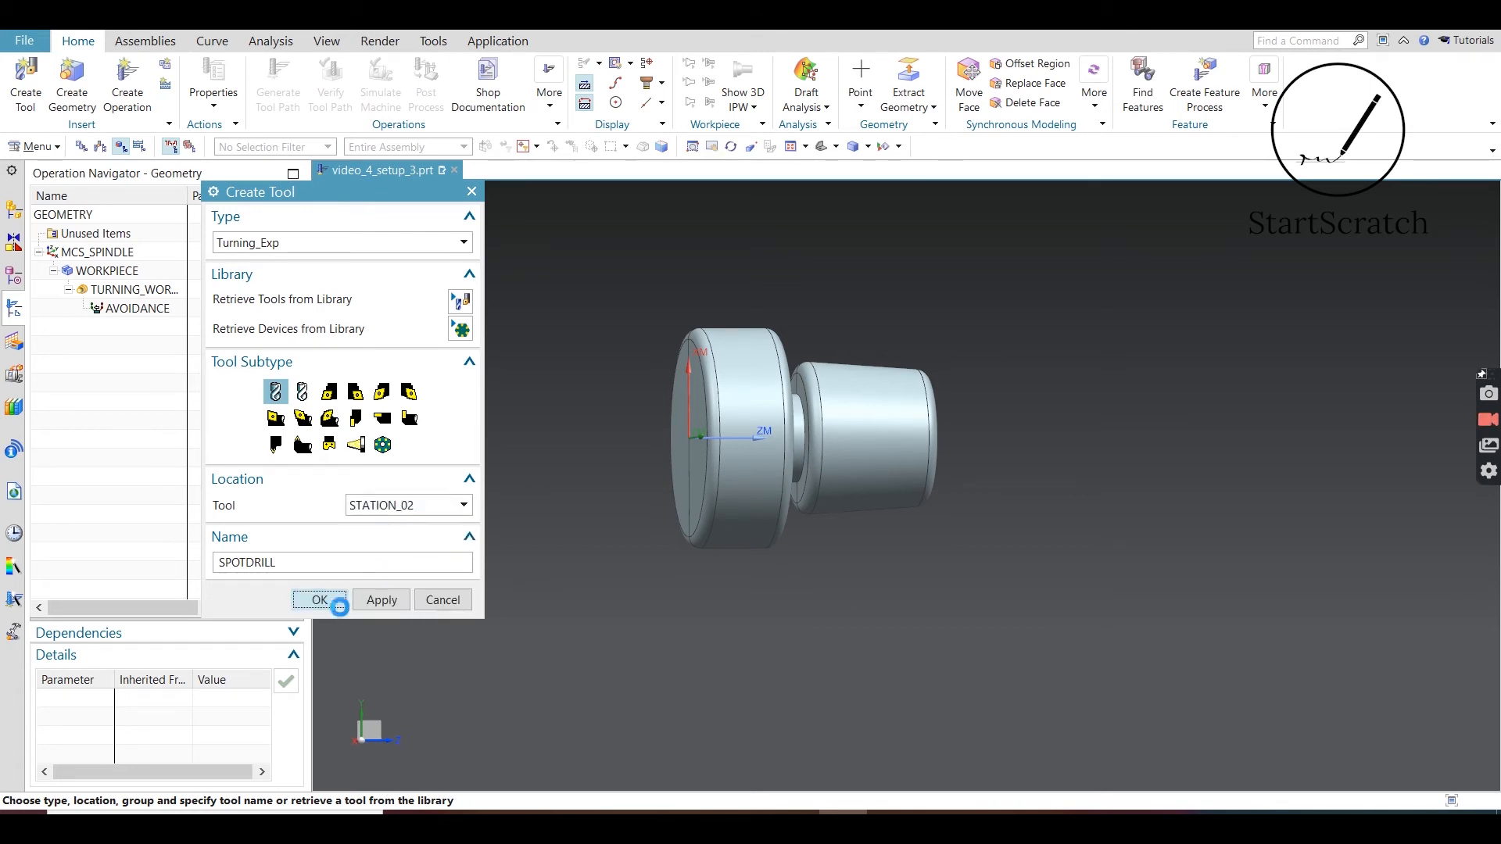
click(336, 603)
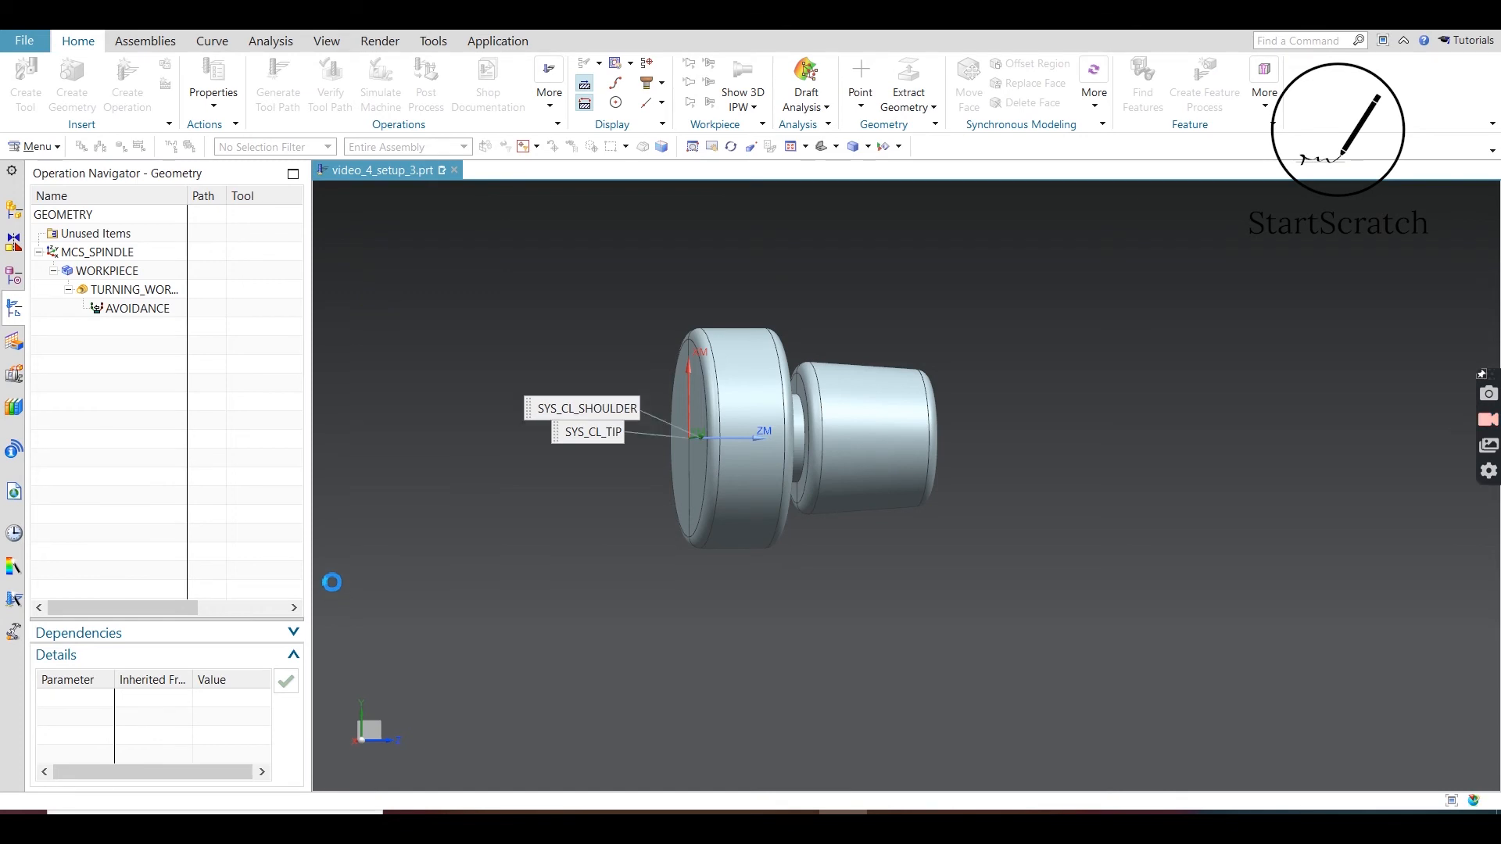
scroll(330, 571, down, 2)
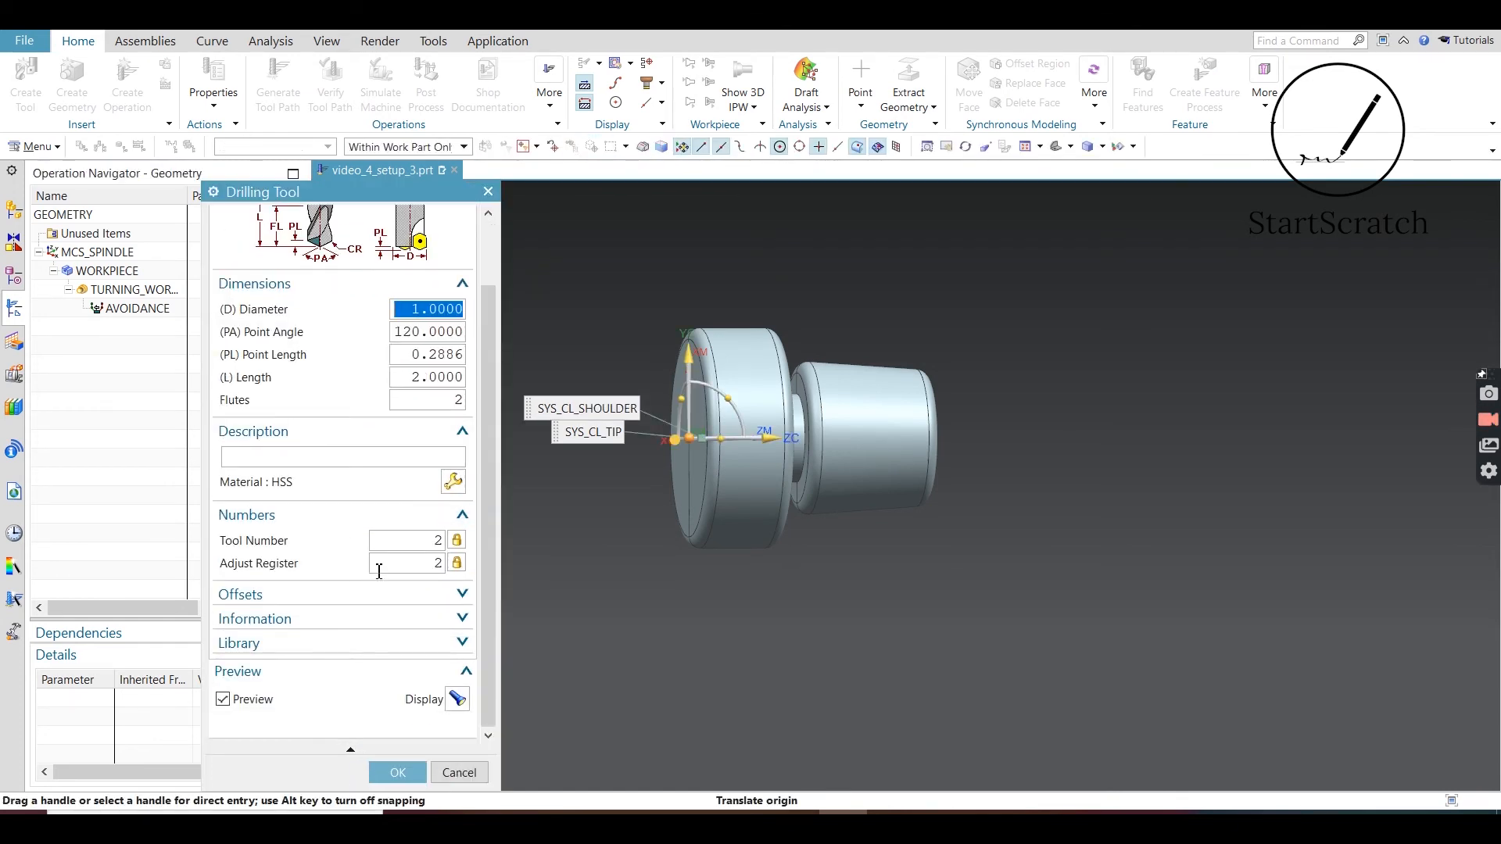
scroll(362, 520, up, 2)
scroll(367, 590, down, 2)
click(398, 772)
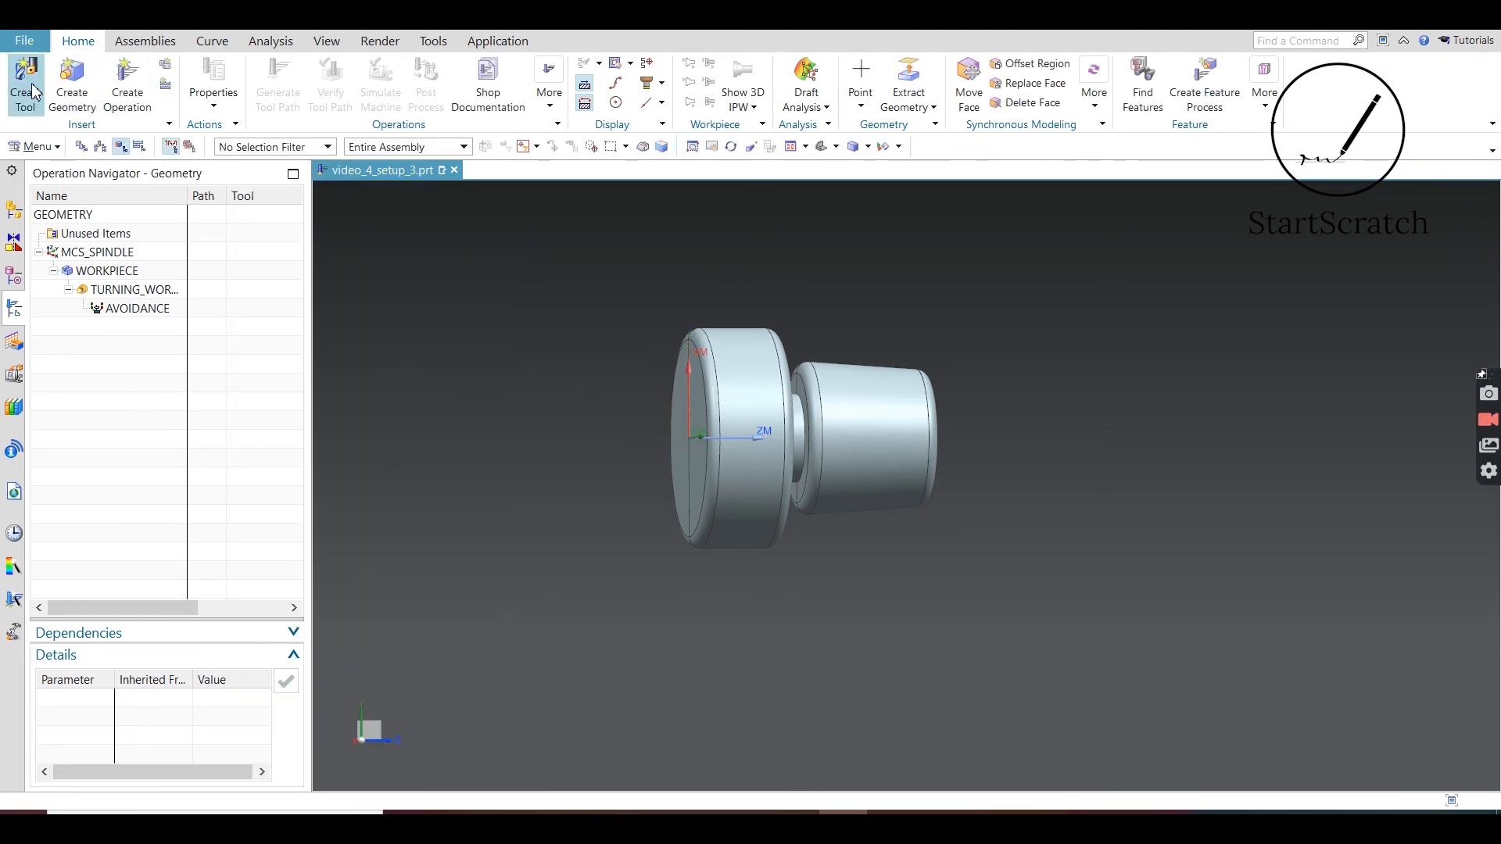
- Show the Operation Navigator's Machine Tool view and expand the turret and its stations 01 to 03 to check their tools
click(101, 148)
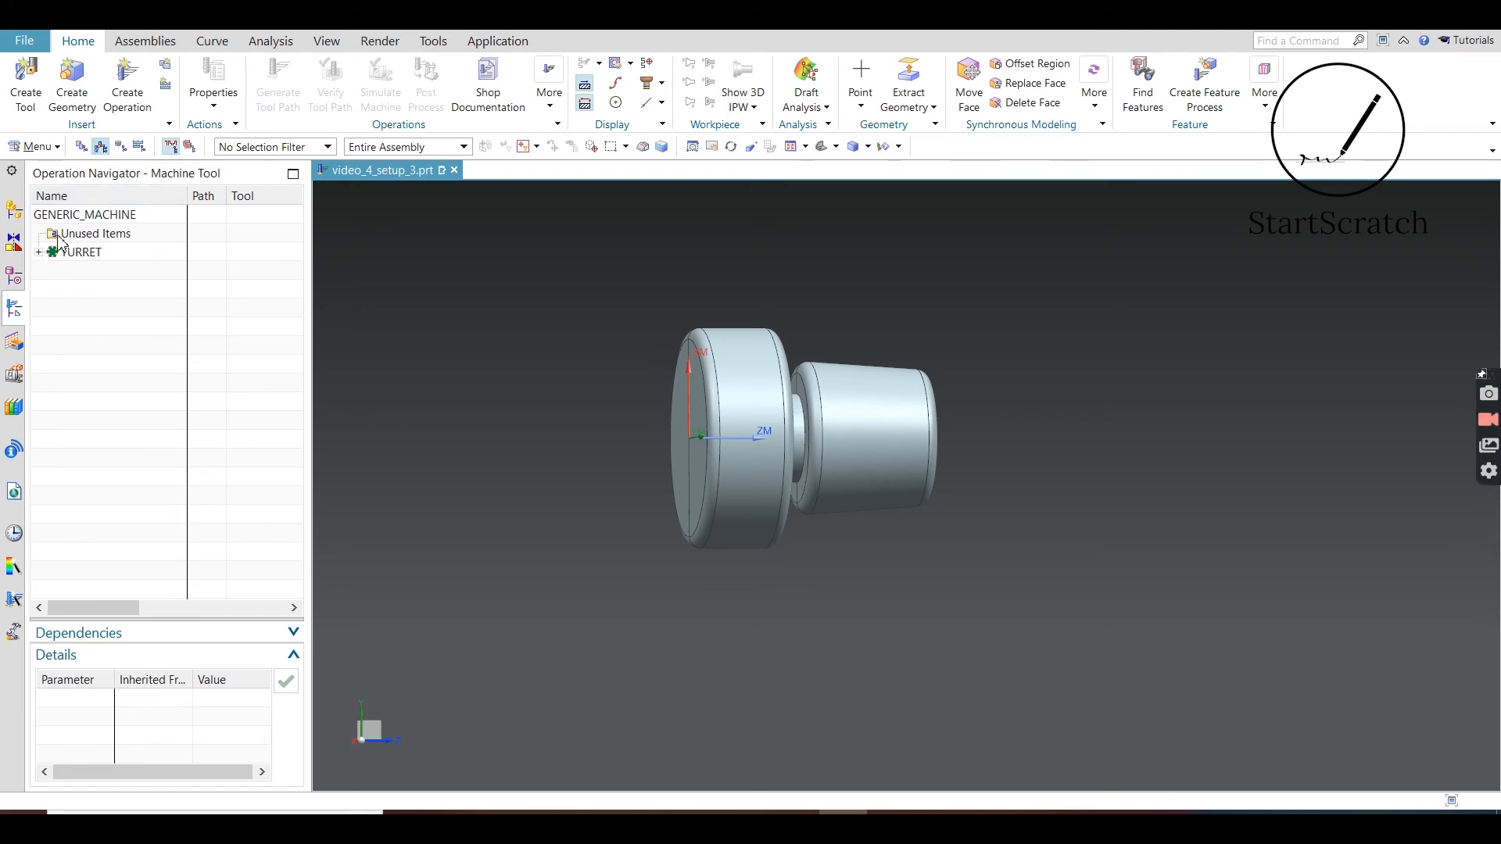
click(39, 252)
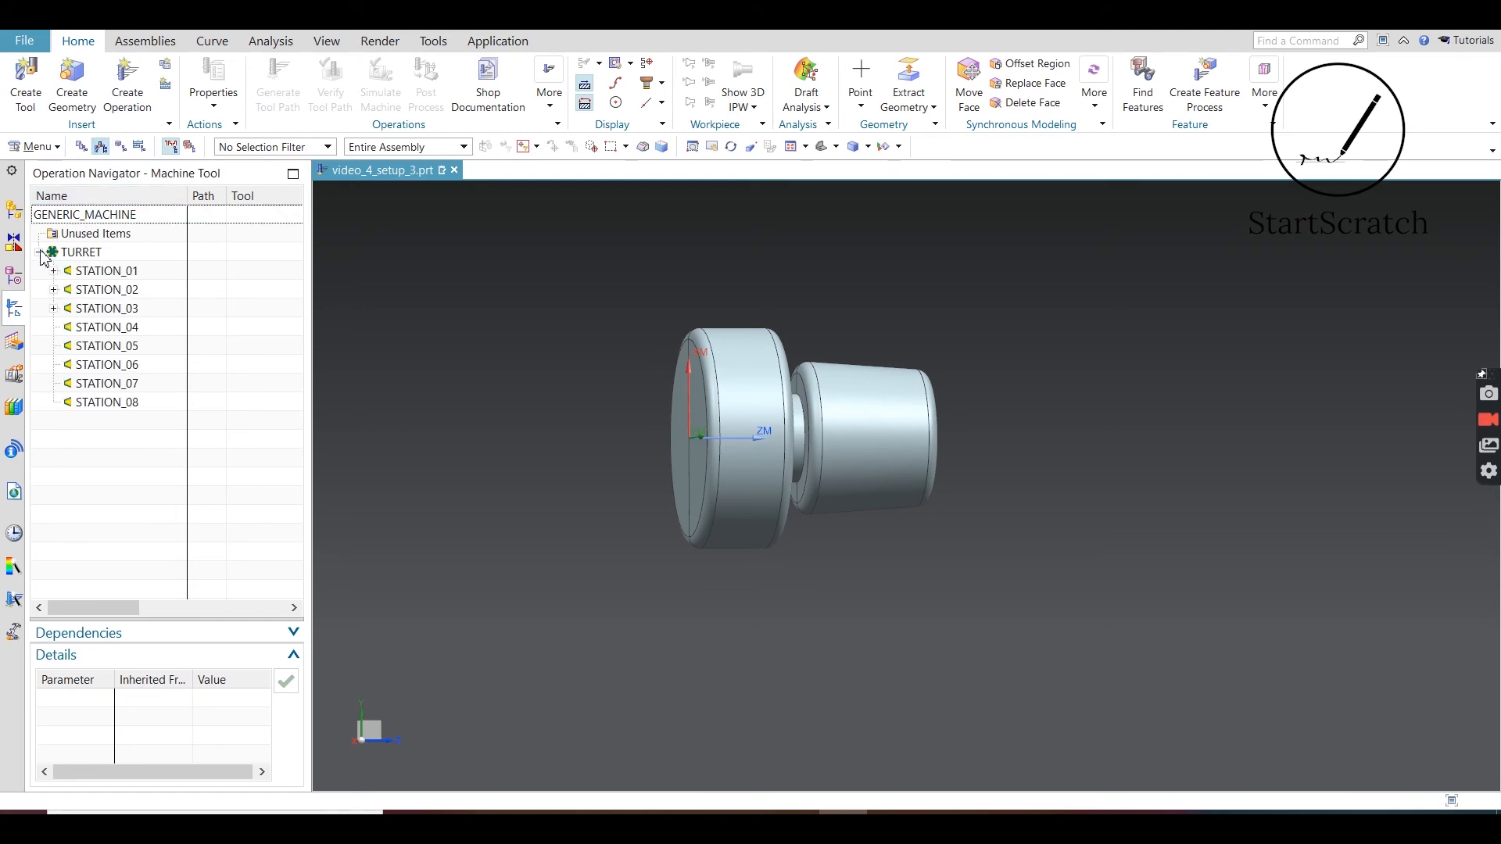
click(53, 271)
click(53, 308)
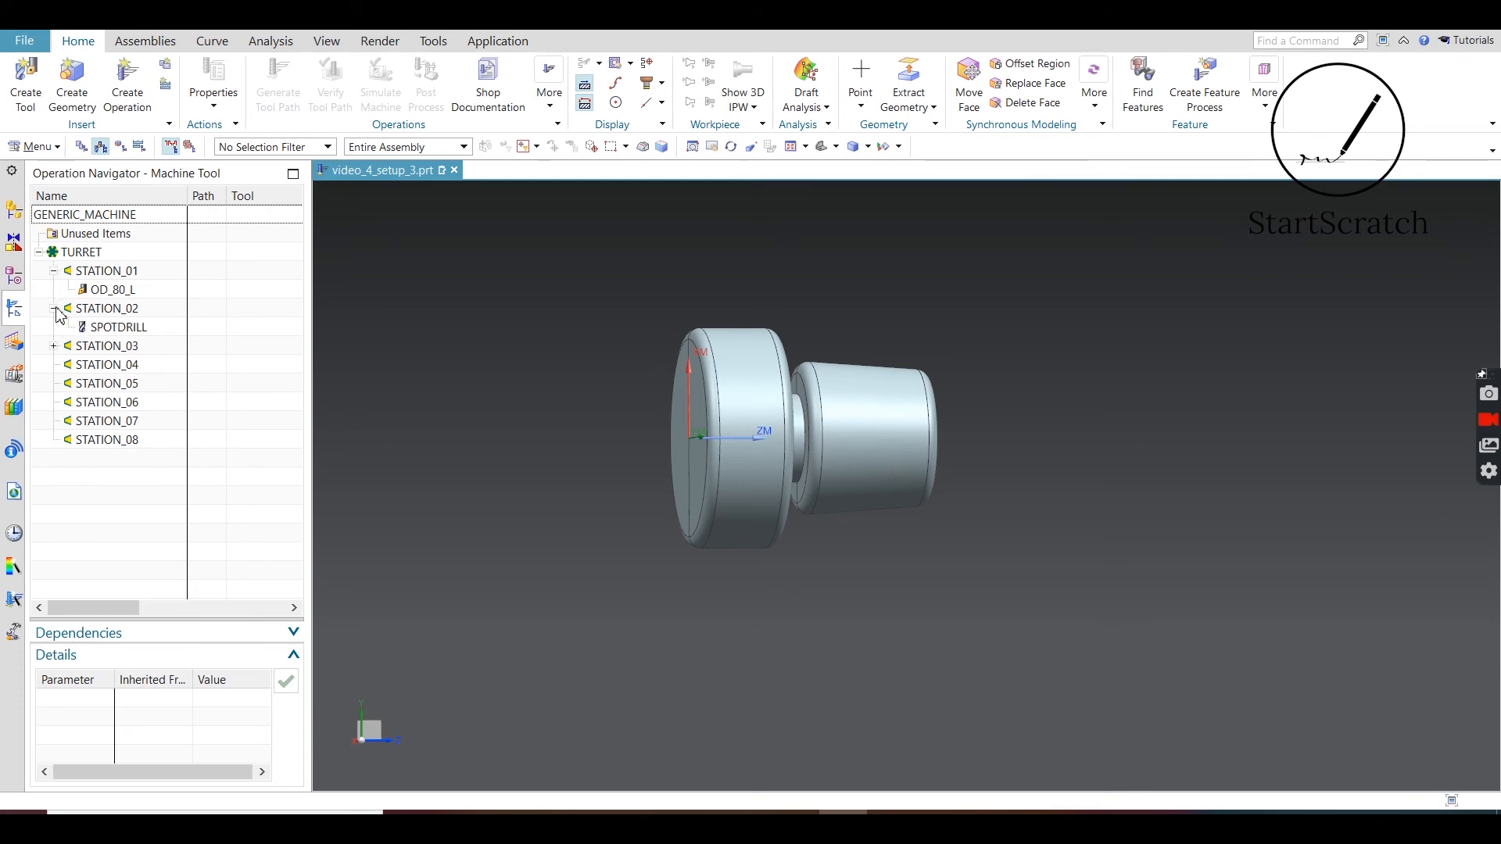
click(54, 347)
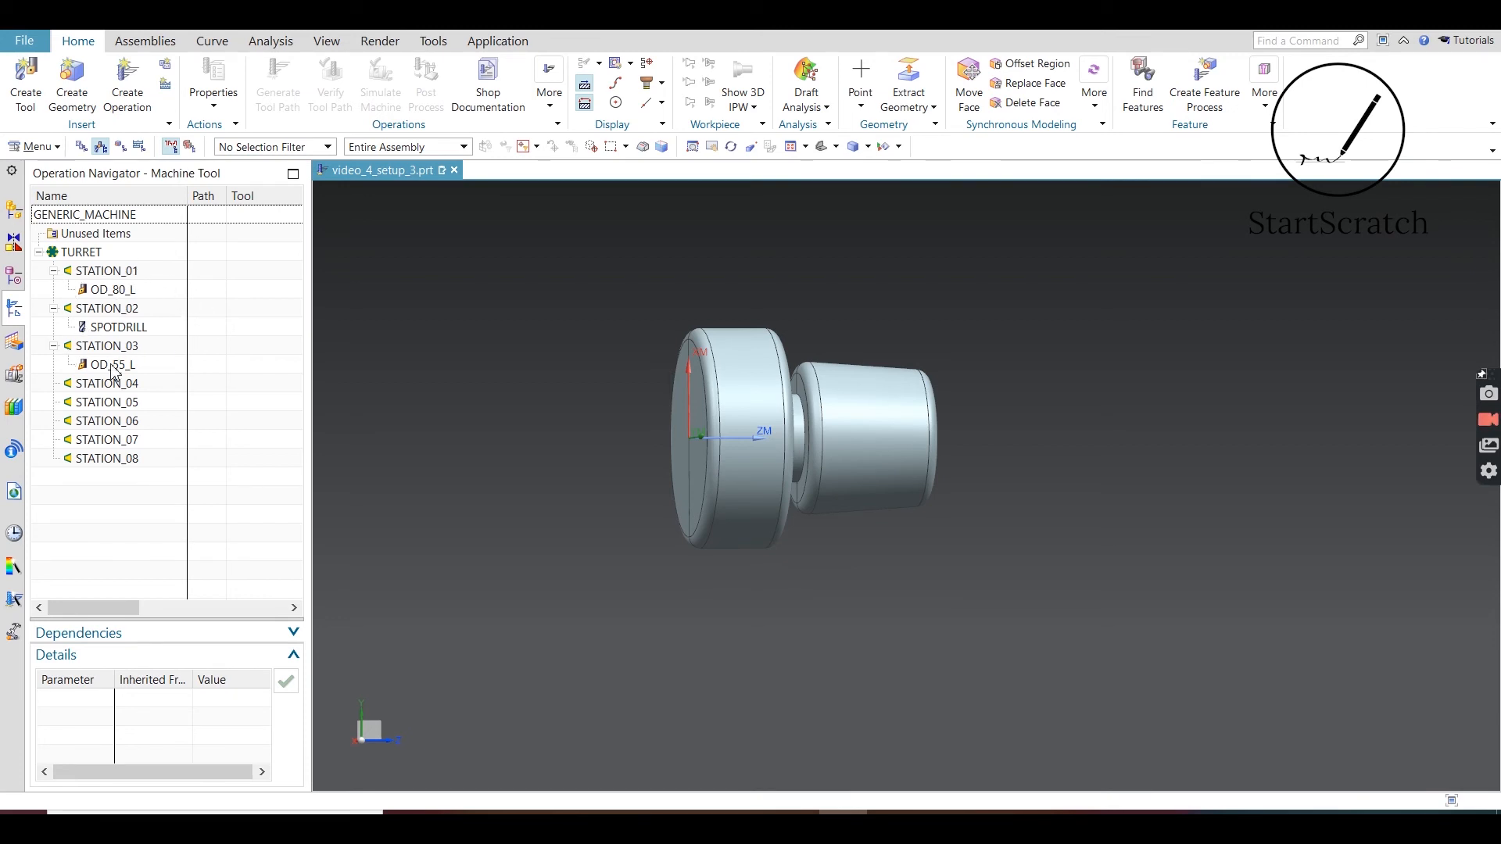
- Create a tool named DRILL in STATION_04, accepting diameter 1, point angle 118, length 6 and flute length 5.5
click(25, 85)
click(304, 392)
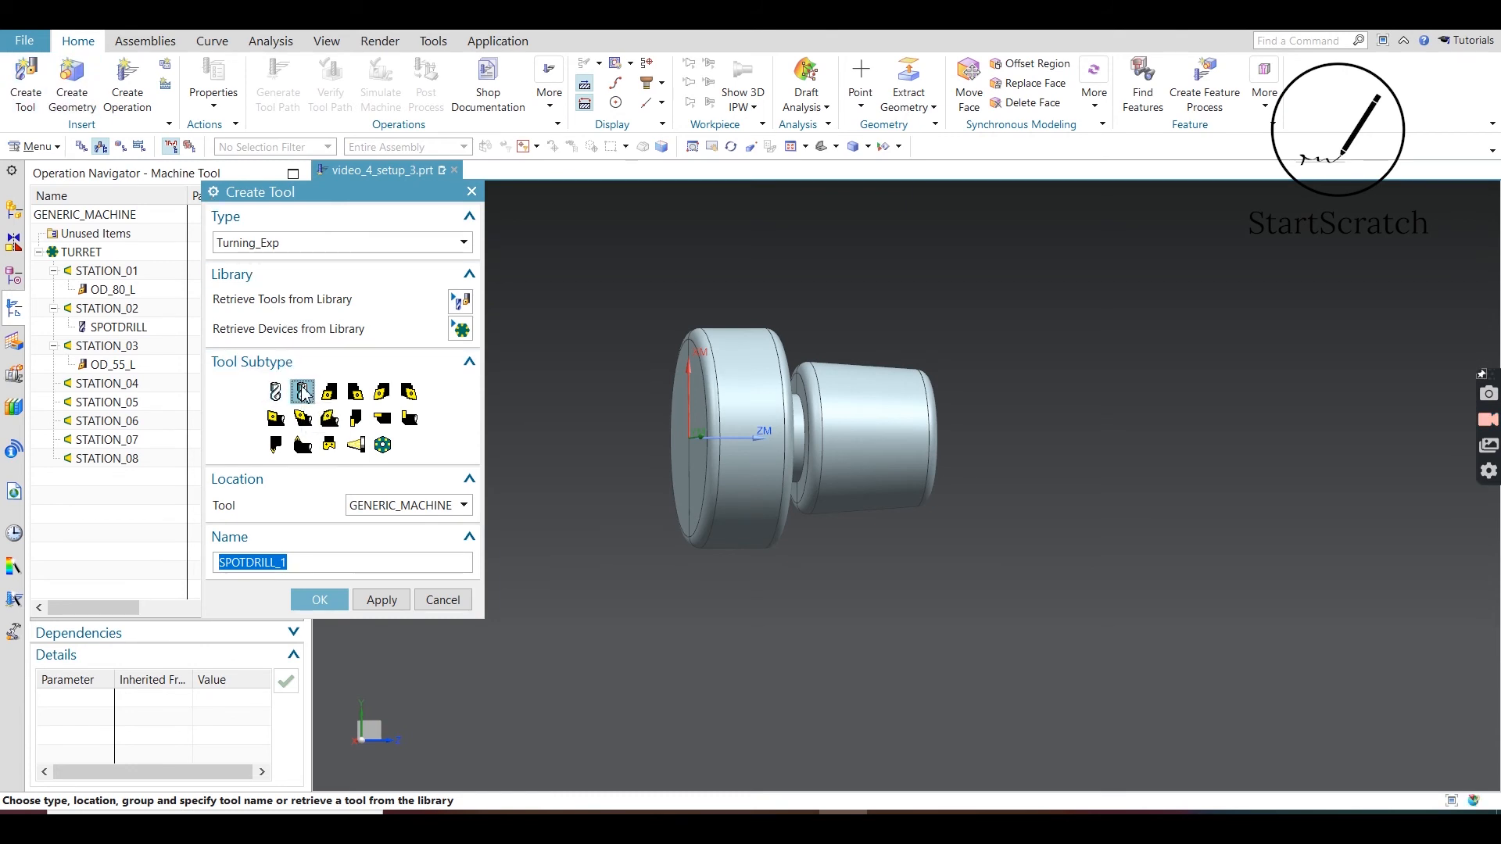
click(442, 507)
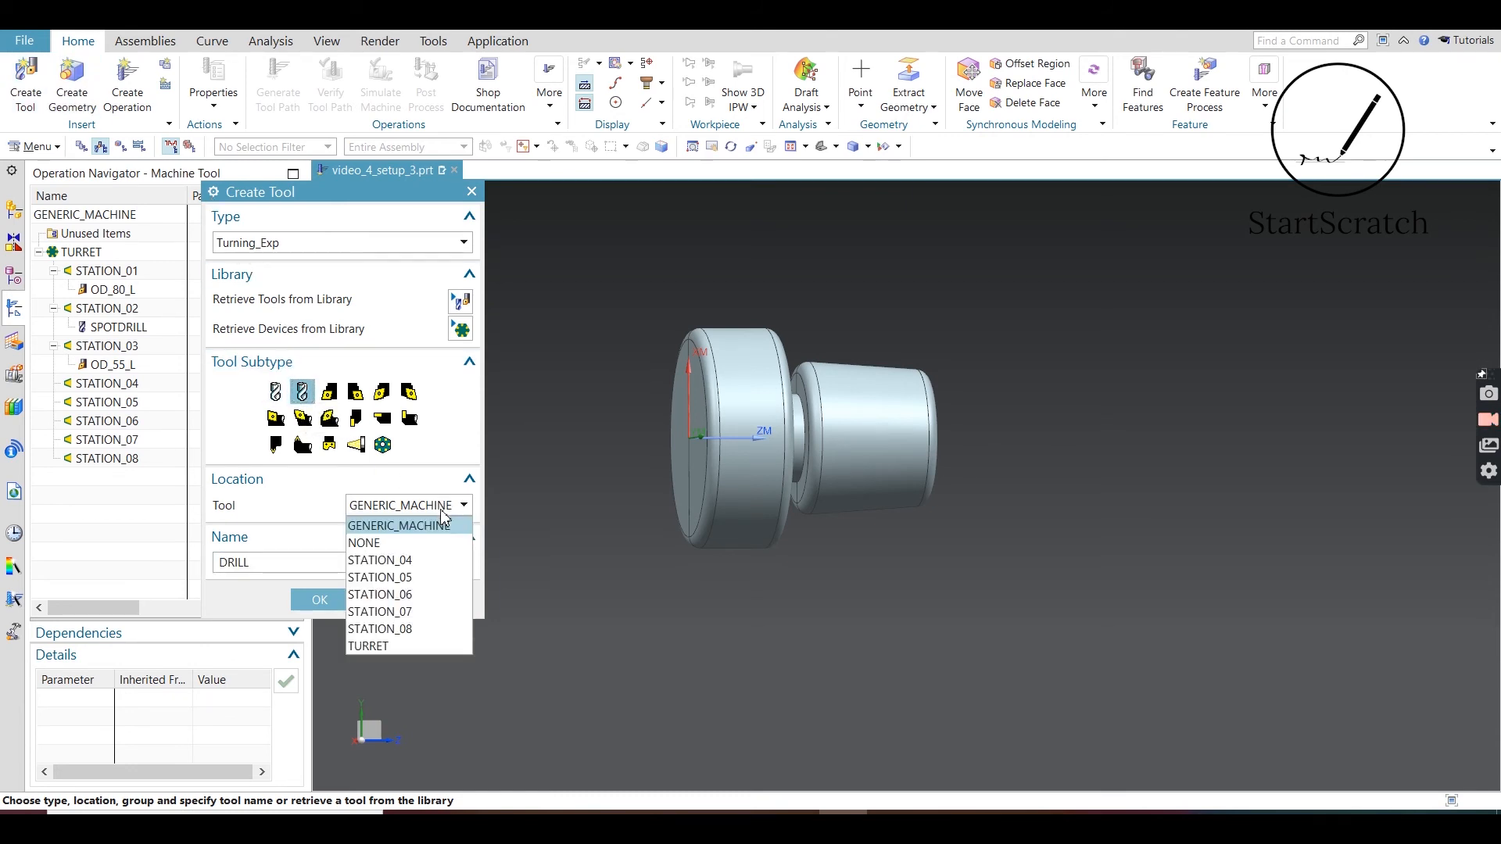
click(421, 560)
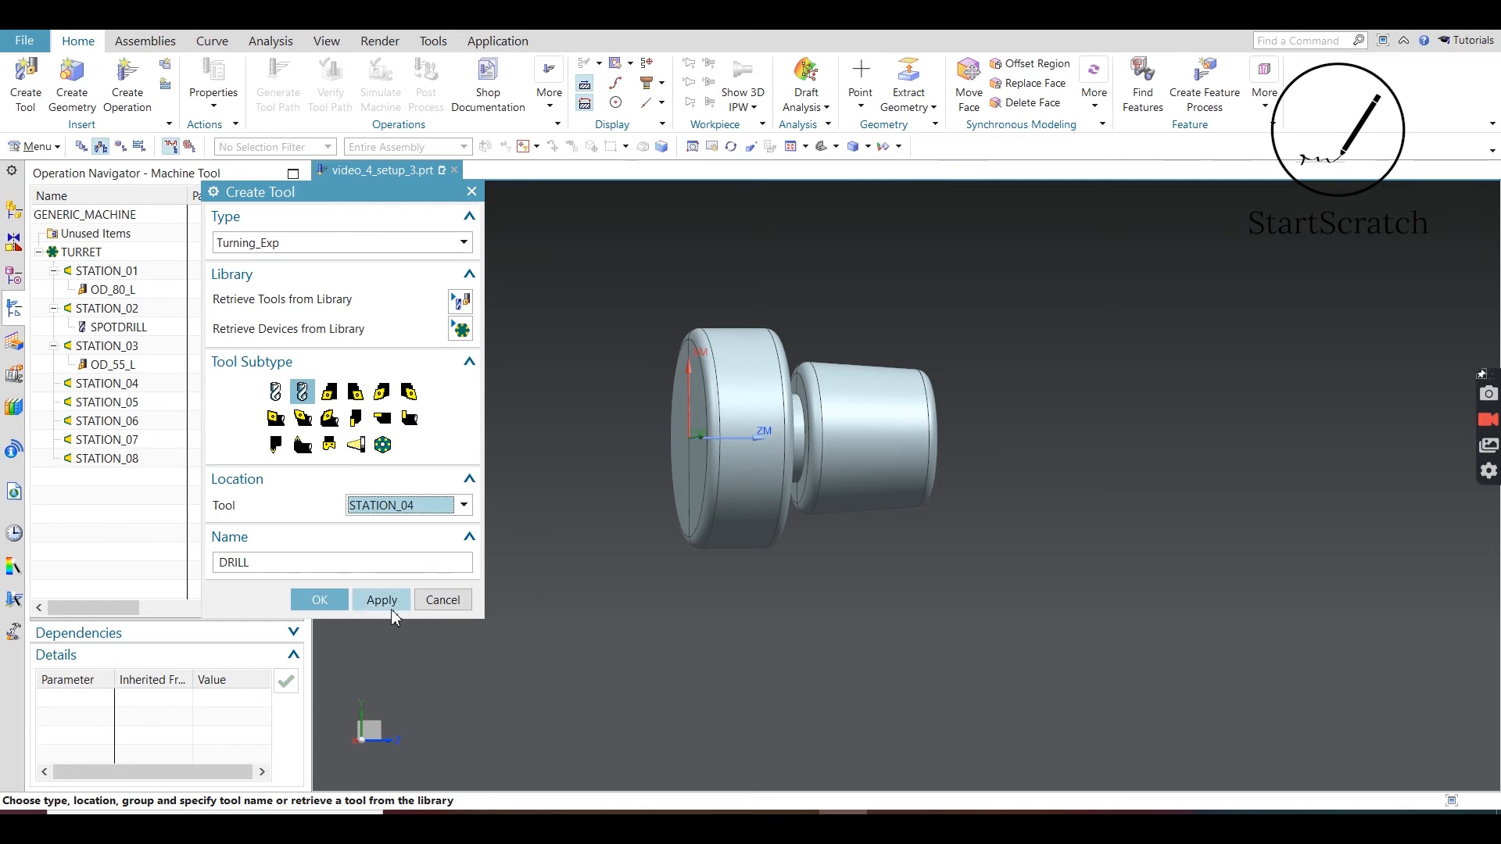
click(330, 602)
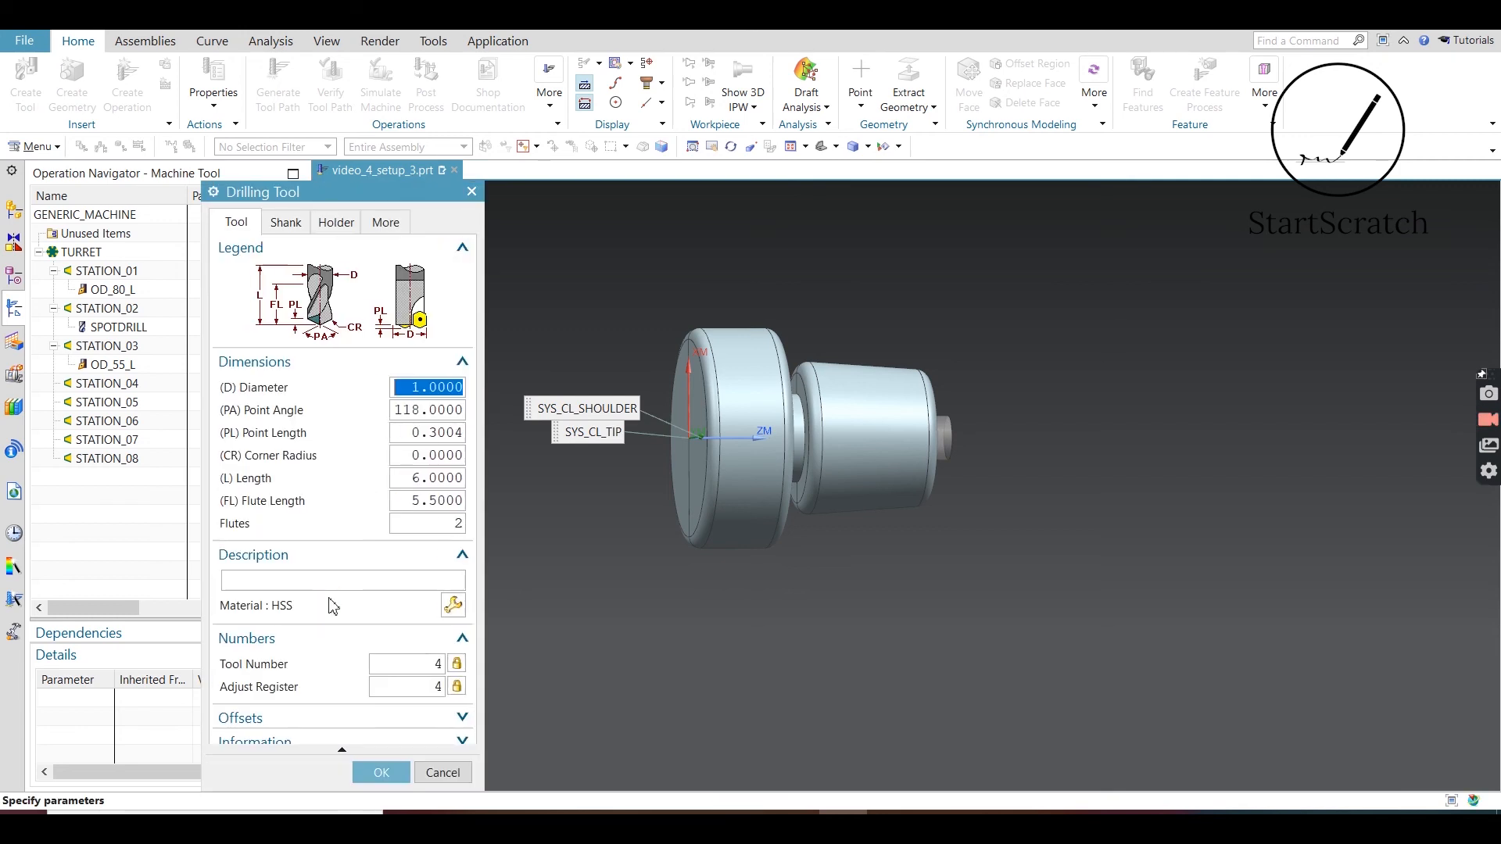
click(397, 773)
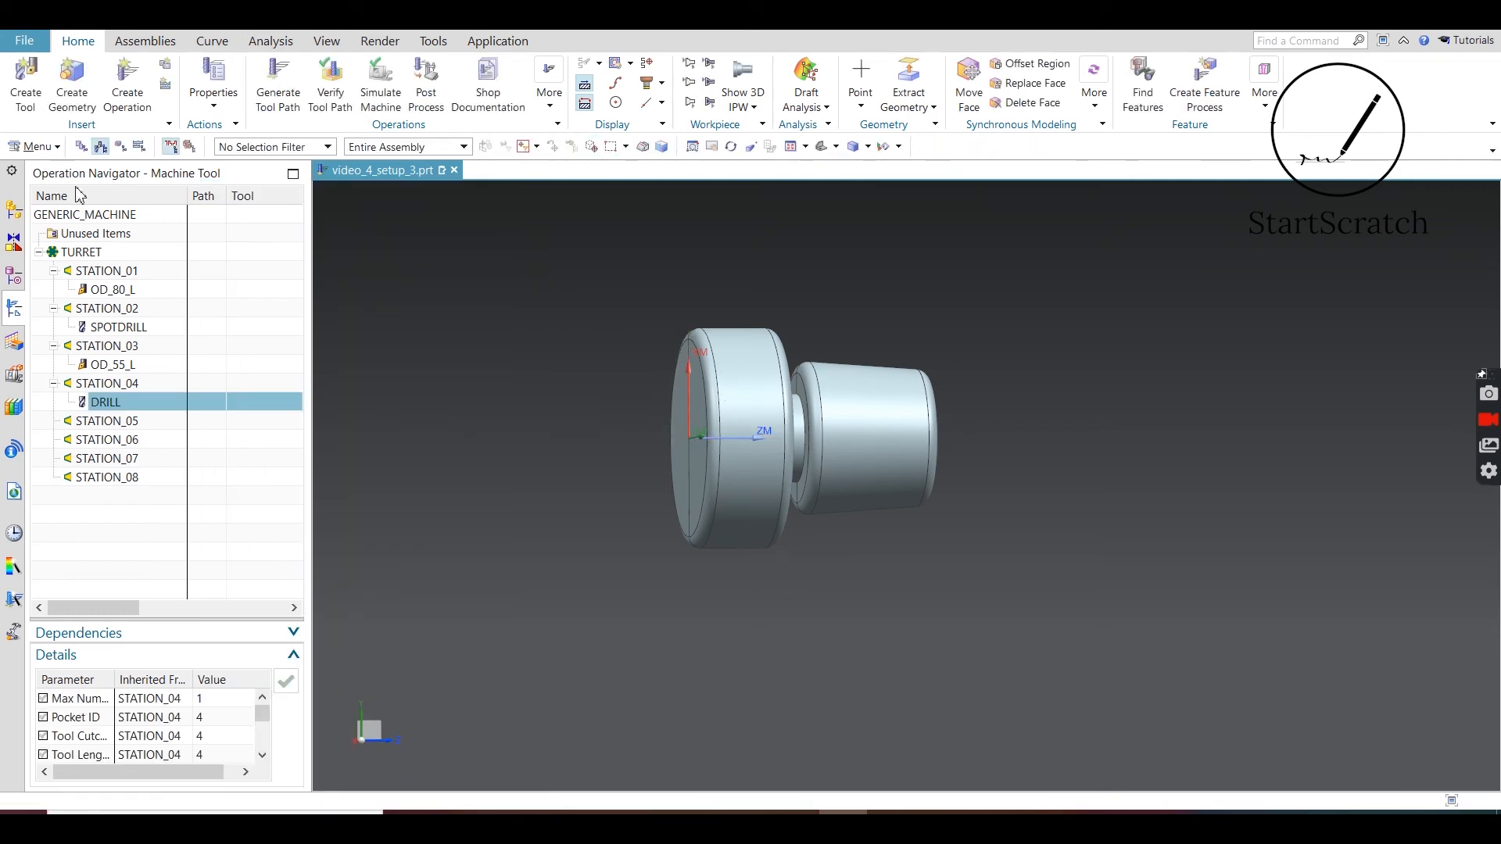
- Create a grooving tool of subtype OD_GROOVE_L in STATION_05
click(25, 86)
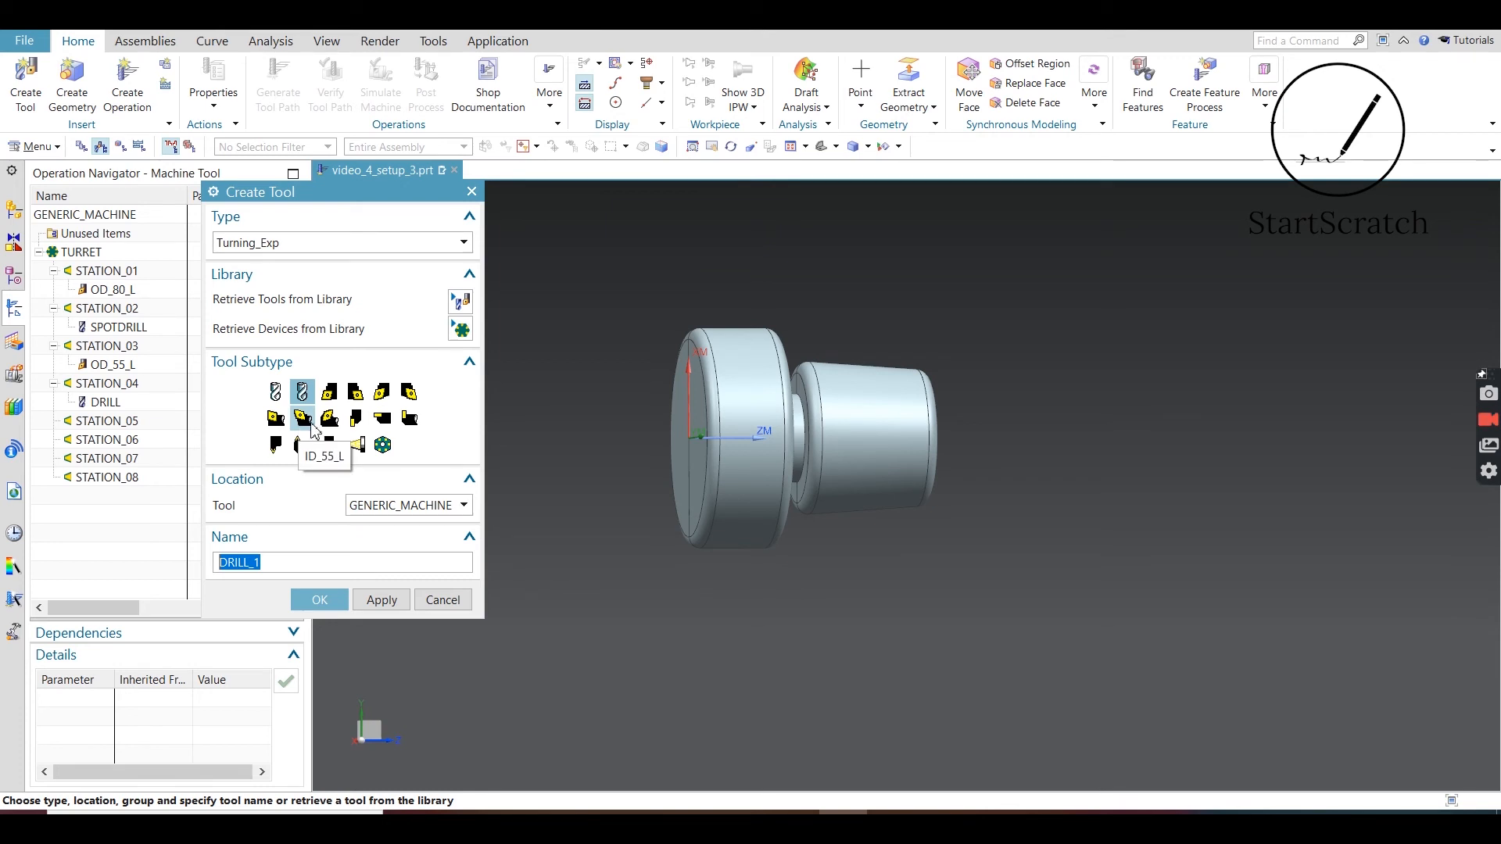
click(357, 422)
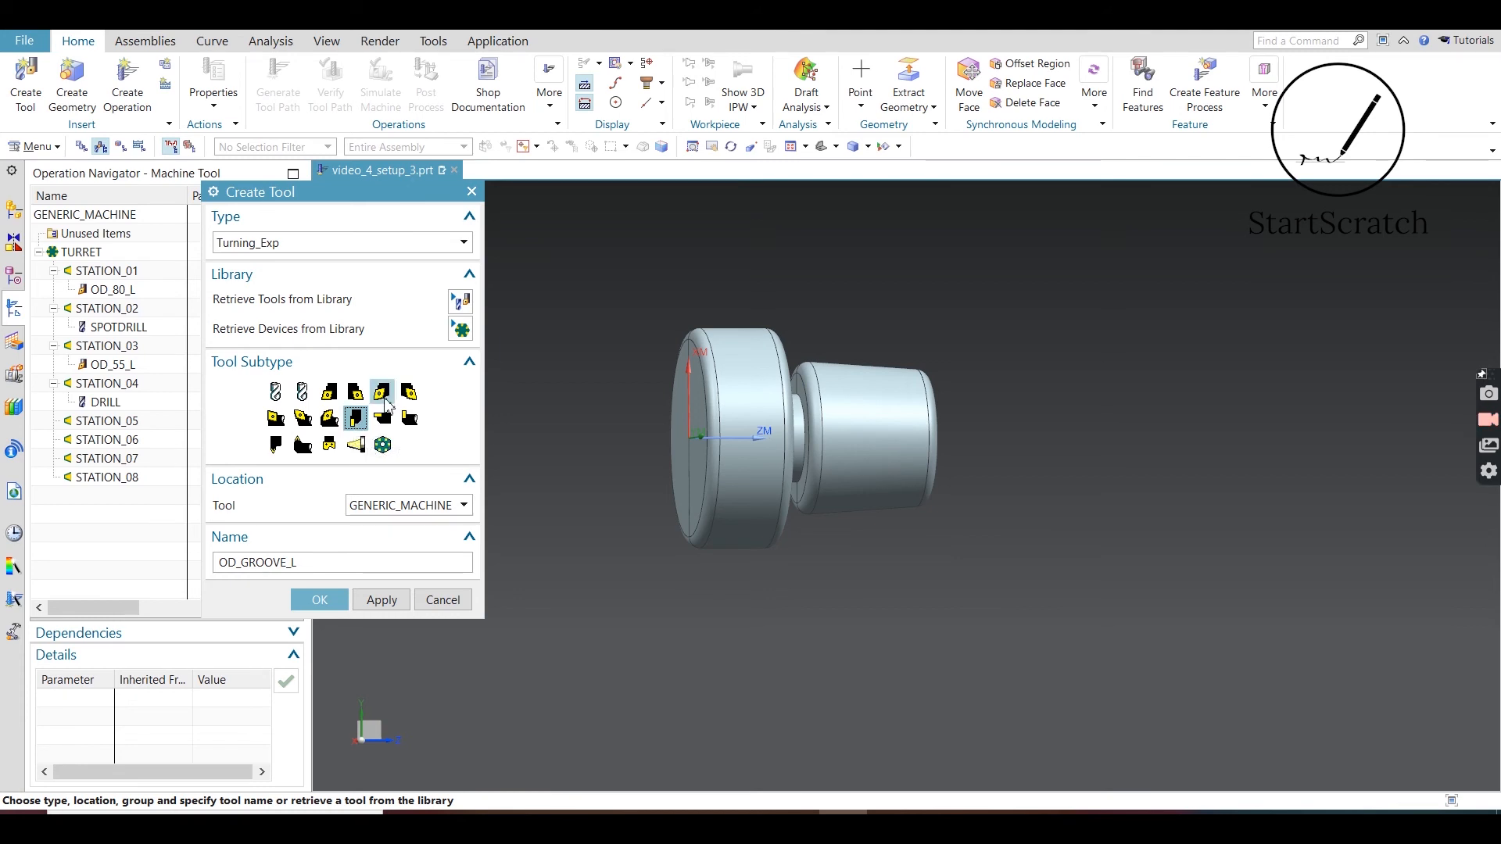
click(404, 520)
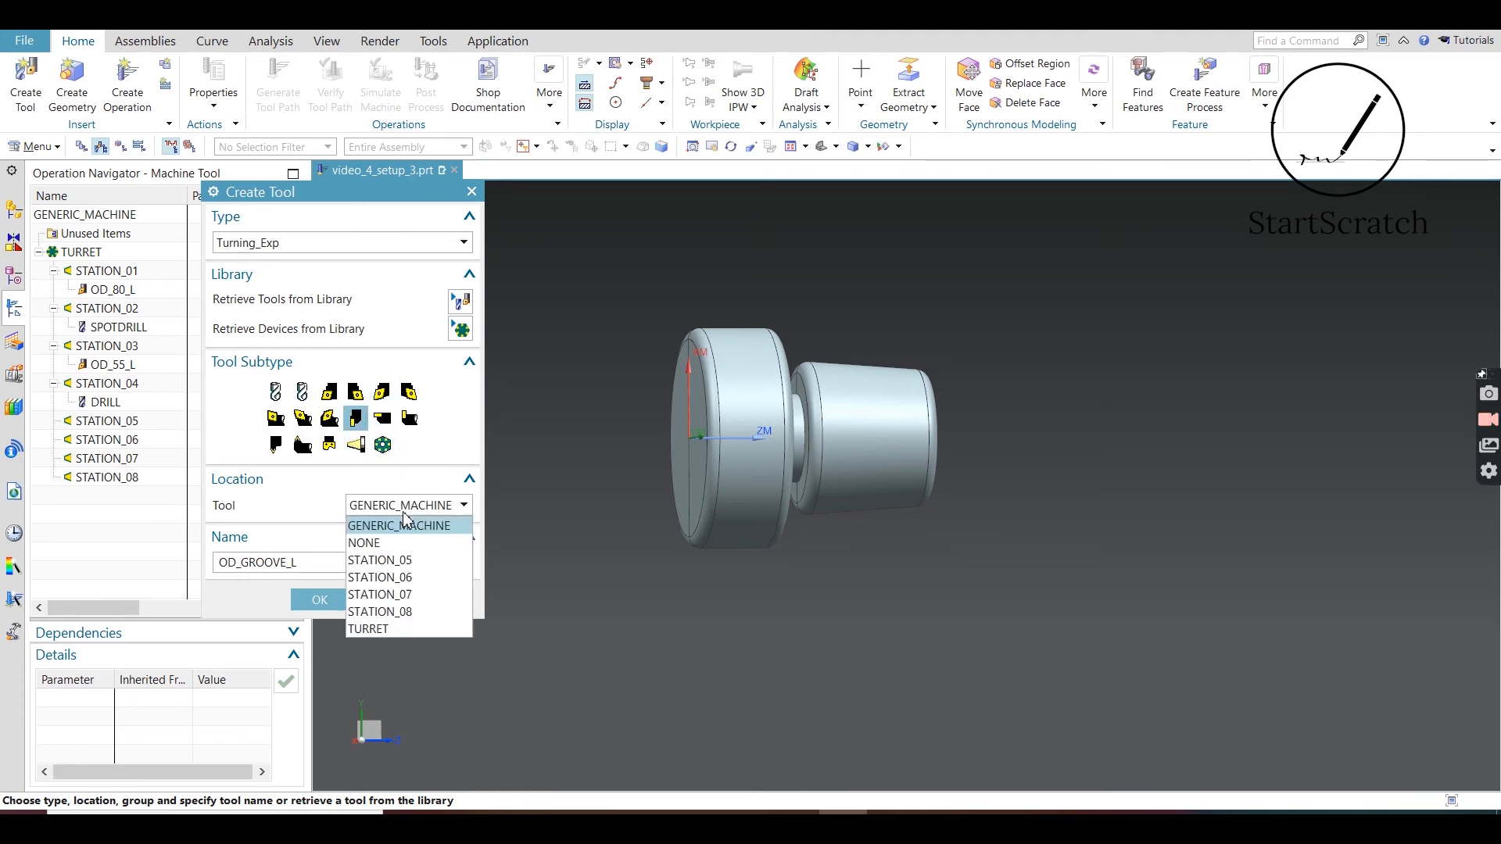
click(409, 561)
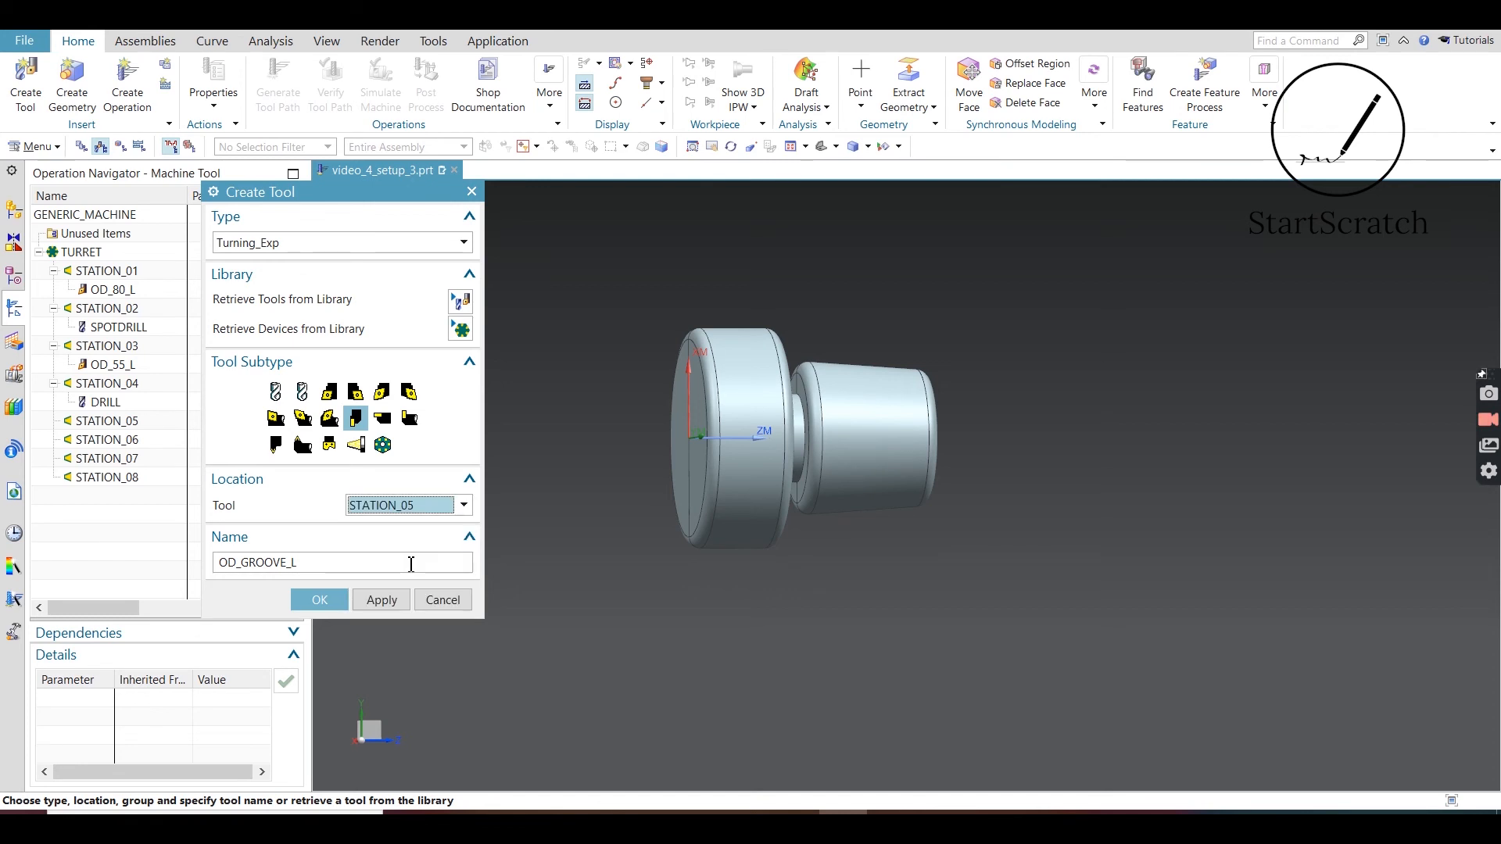
click(329, 607)
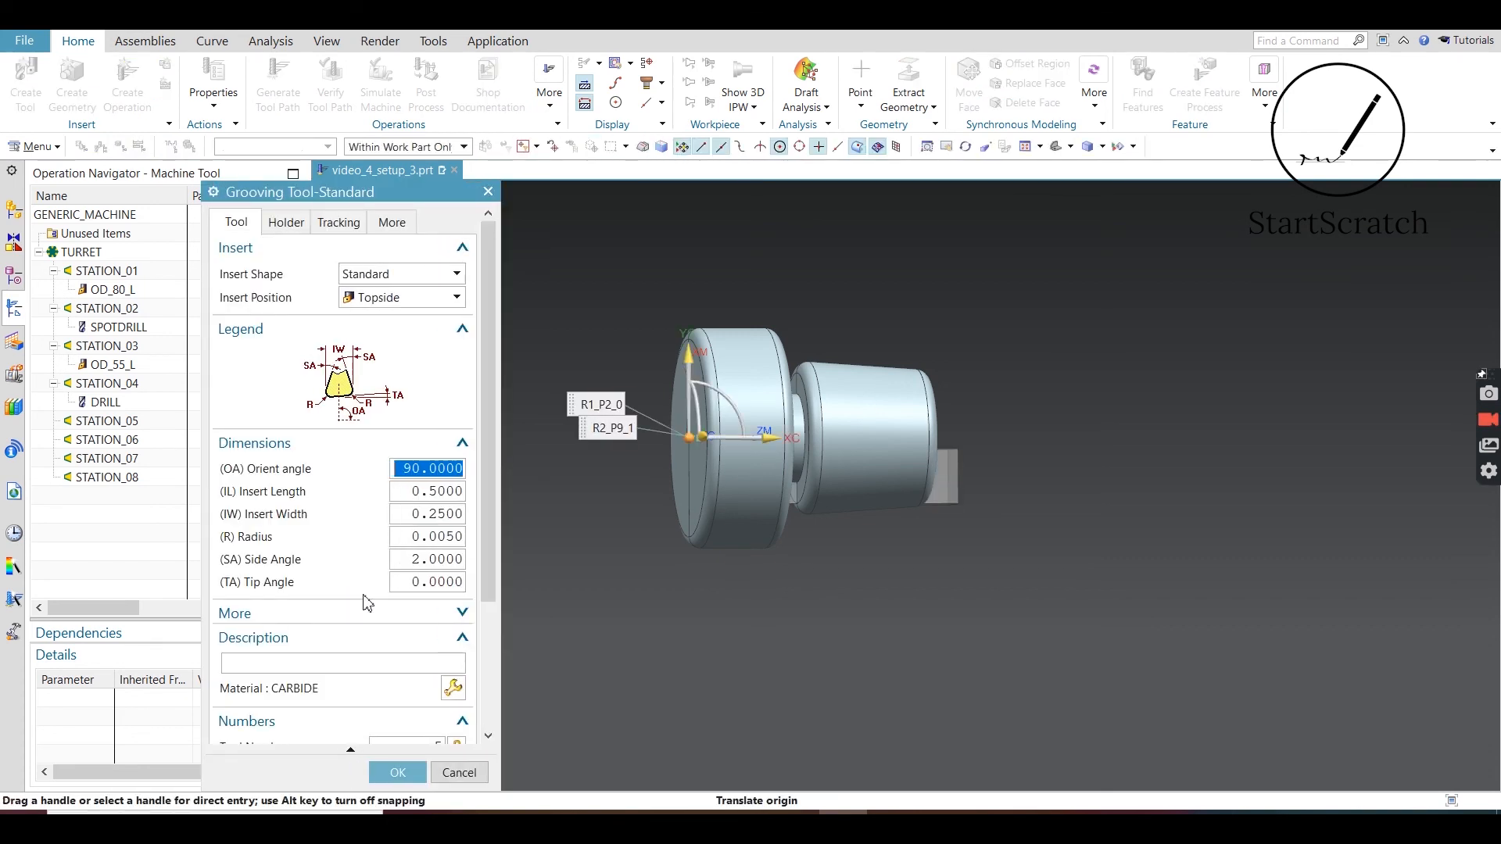
- Move the OD grooving tool's preview along the axis beyond the part's small end to inspect it, and accept the default tool parameters
scroll(367, 603, down, 3)
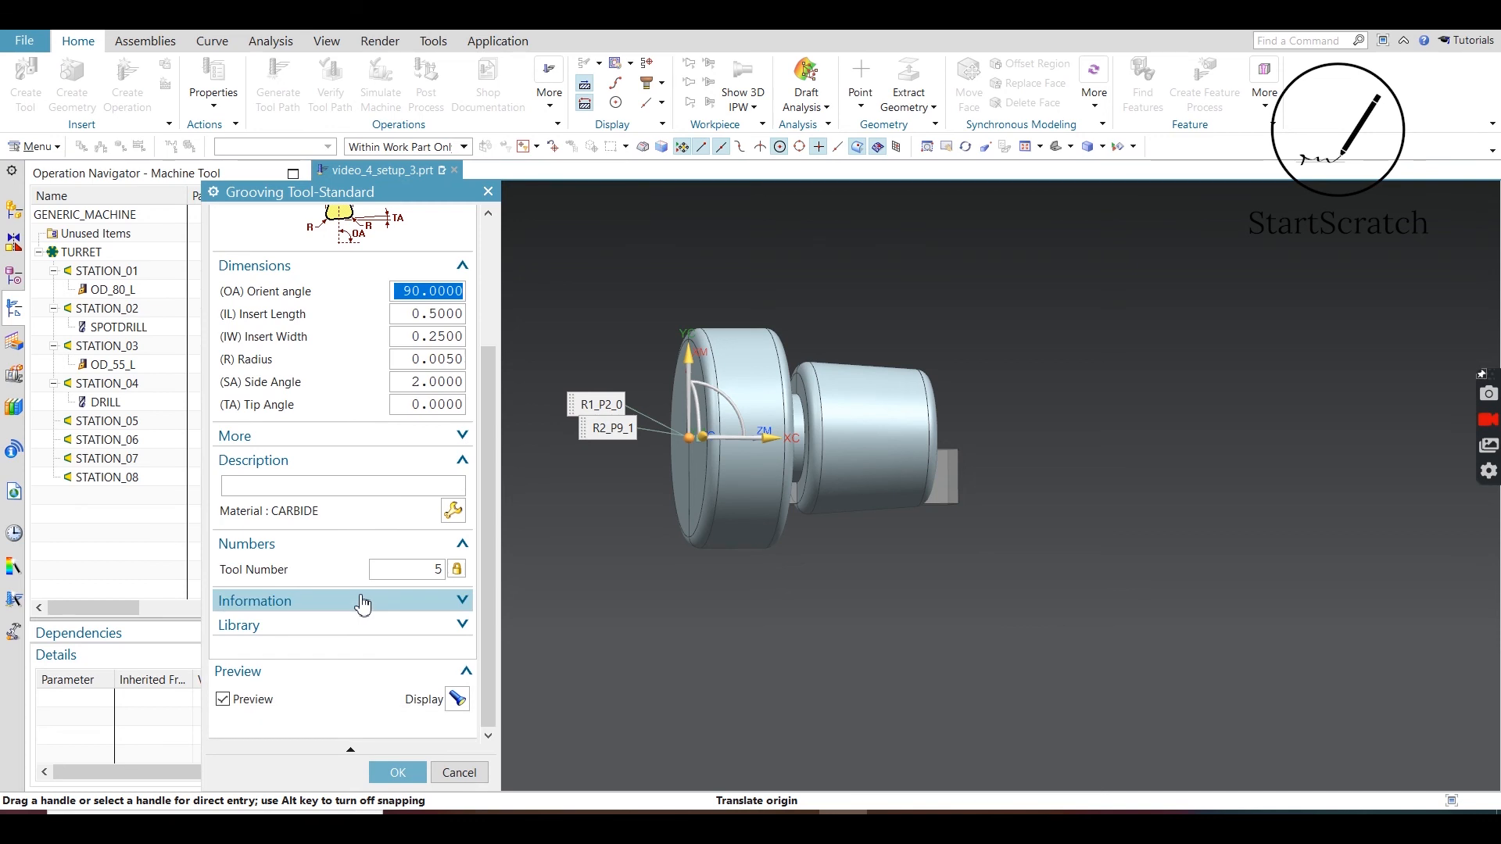
drag(777, 438, 1103, 431)
middle_drag(1048, 349, 996, 432)
scroll(1000, 436, up, 3)
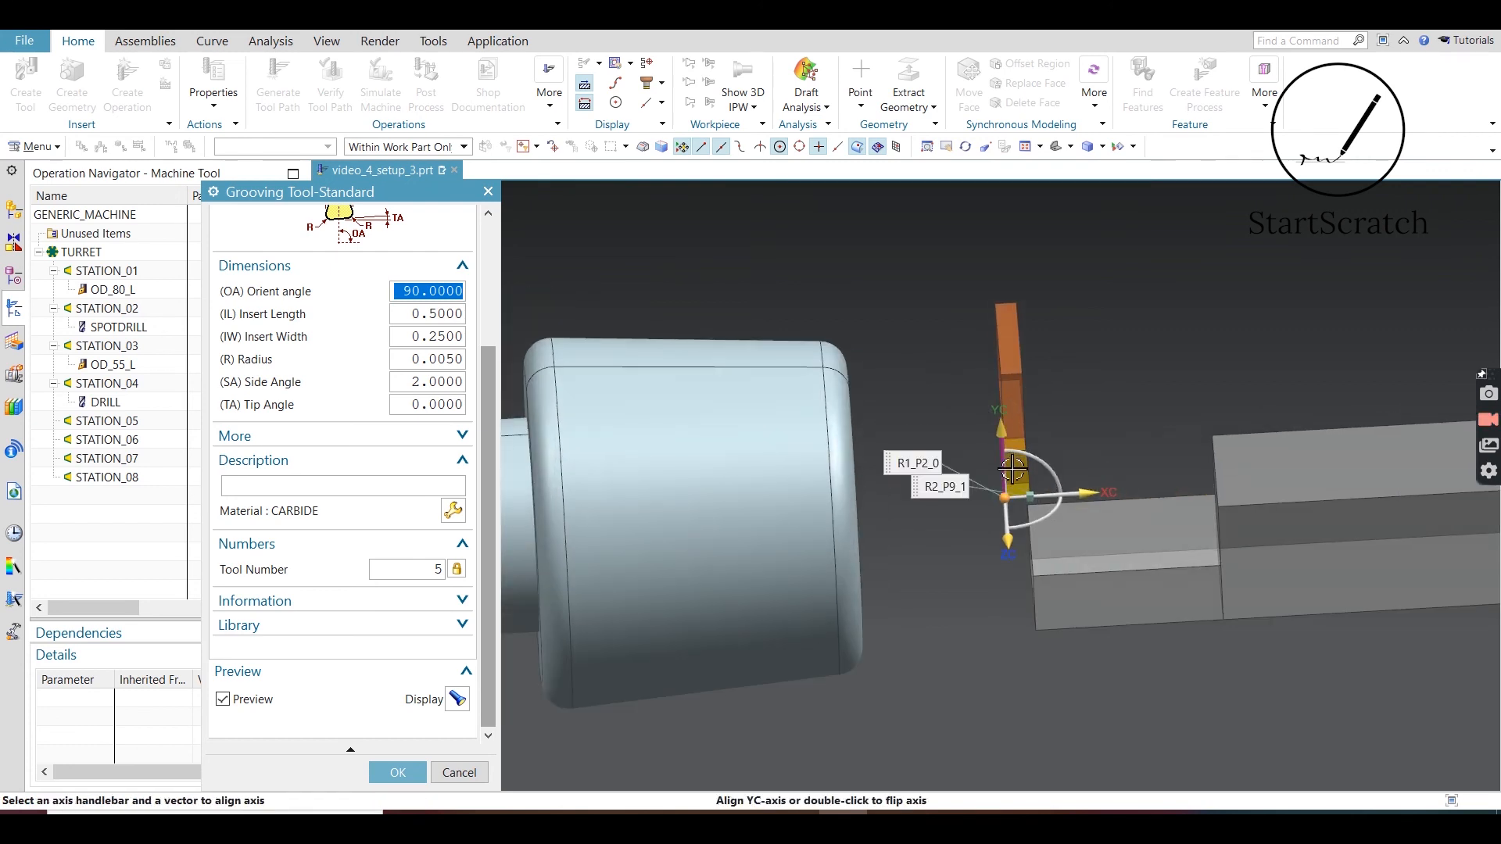
scroll(998, 636, down, 3)
middle_drag(1005, 626, 1055, 628)
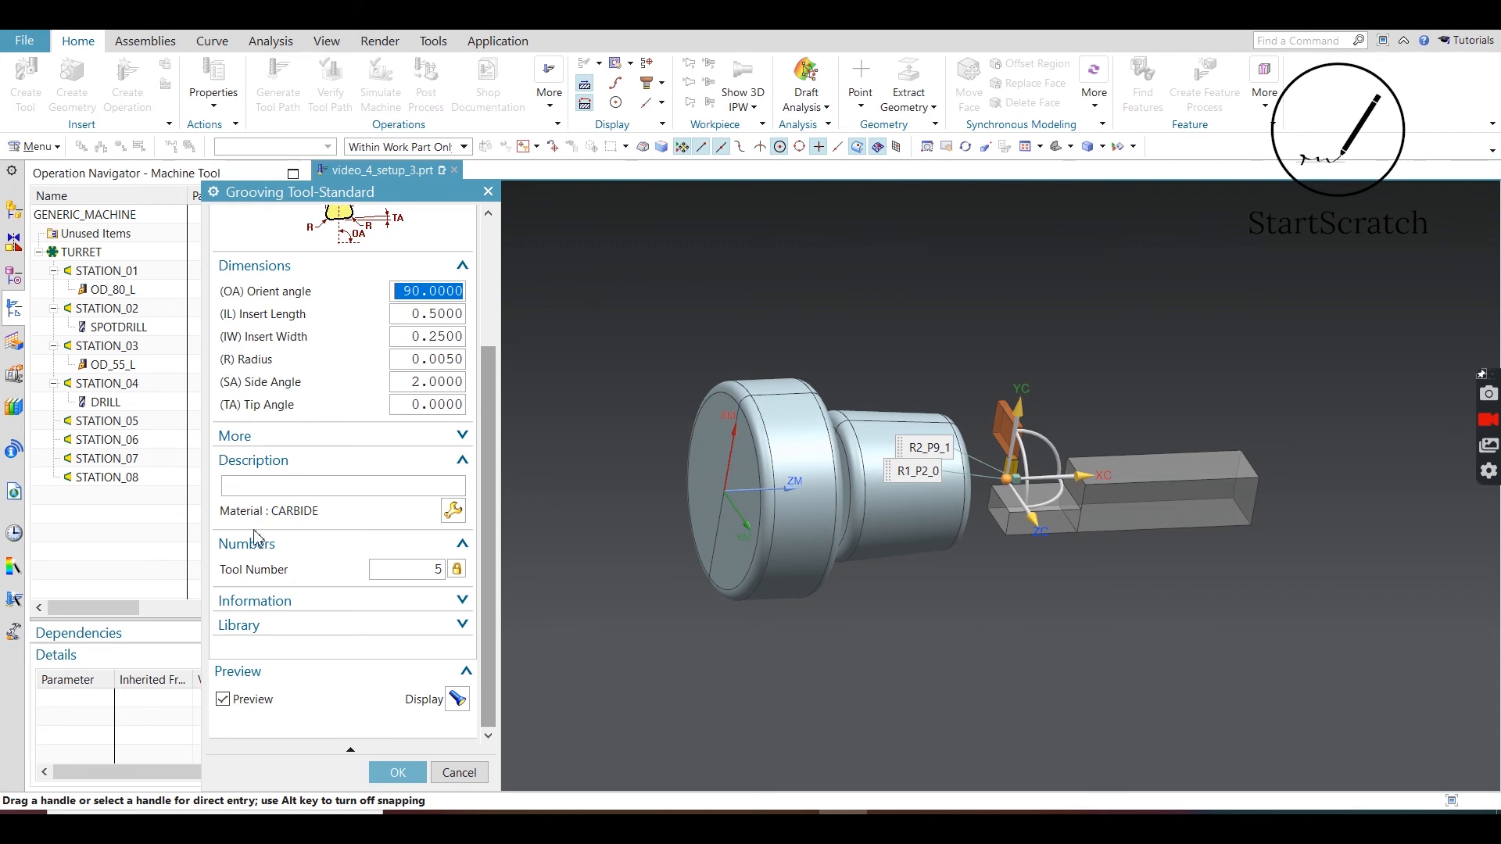
click(397, 772)
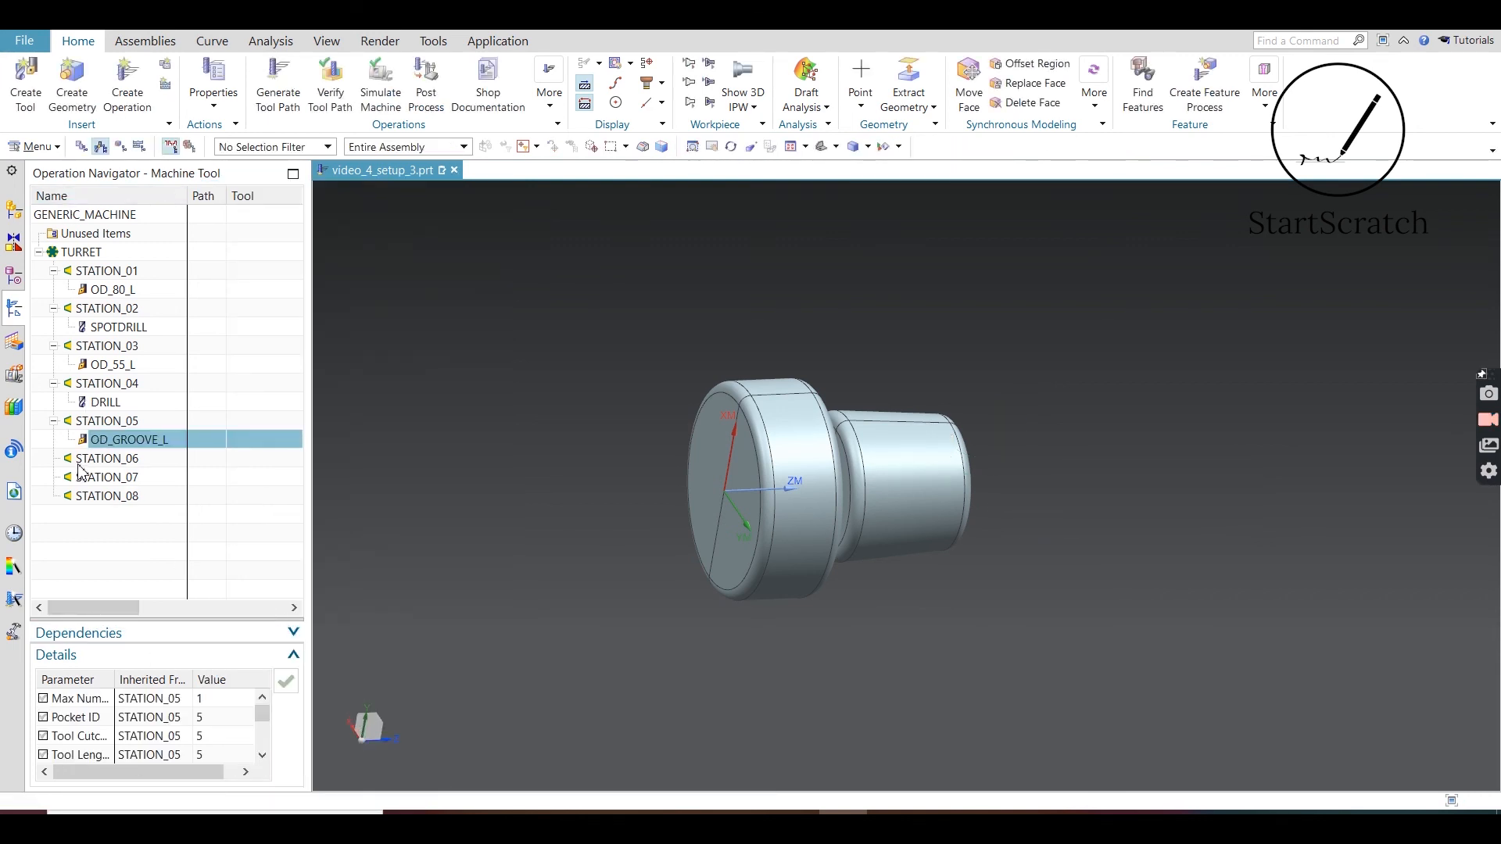
- Create a FACE_GROOVE_L tool under GENERIC_MACHINE, checking its preview beyond the part's small end and accepting insert length 0.5 and width 0.25
click(25, 86)
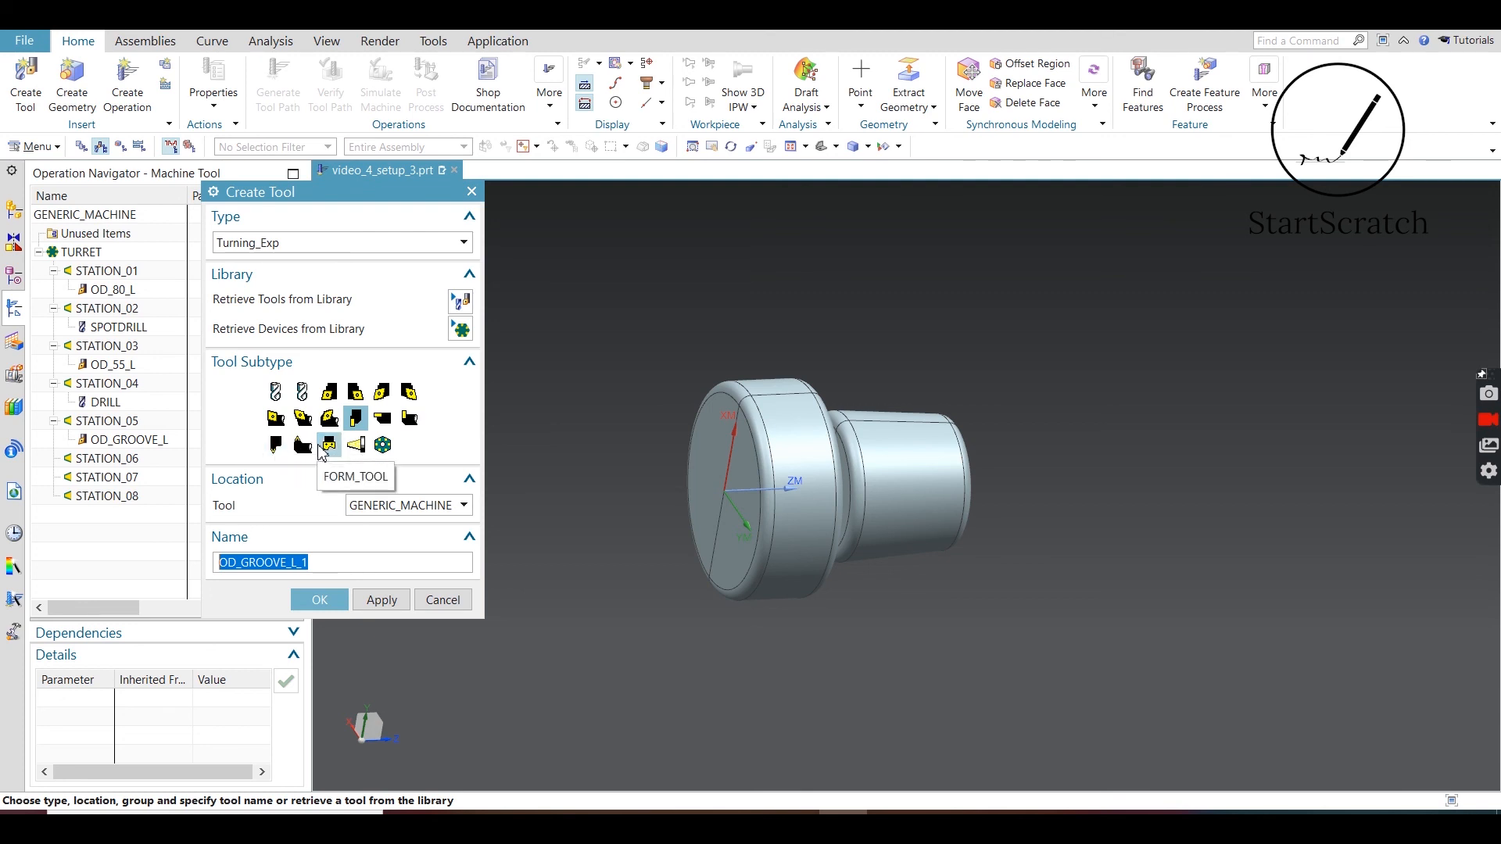
click(383, 418)
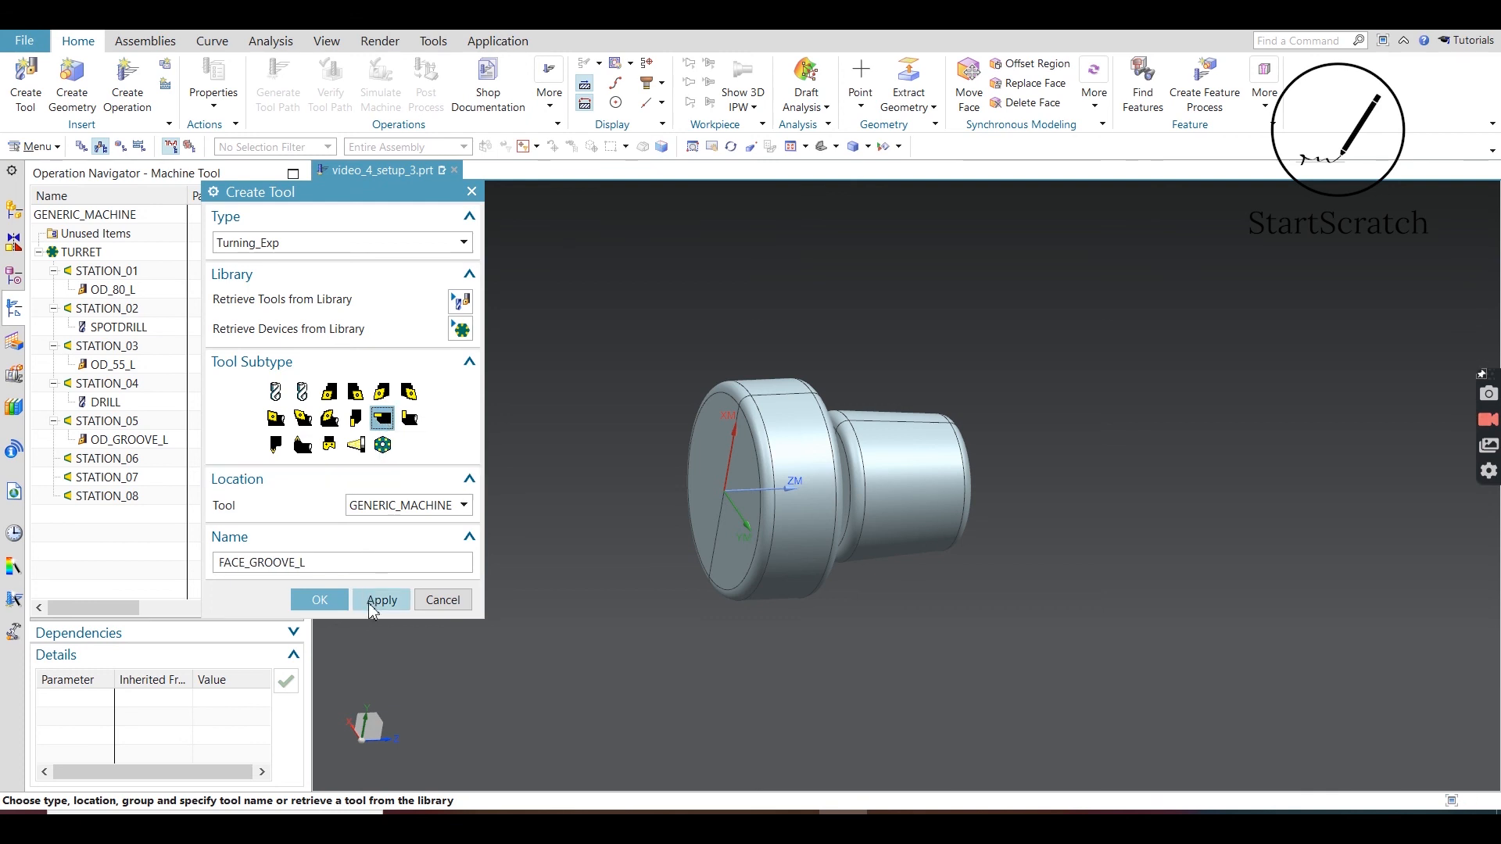
click(319, 599)
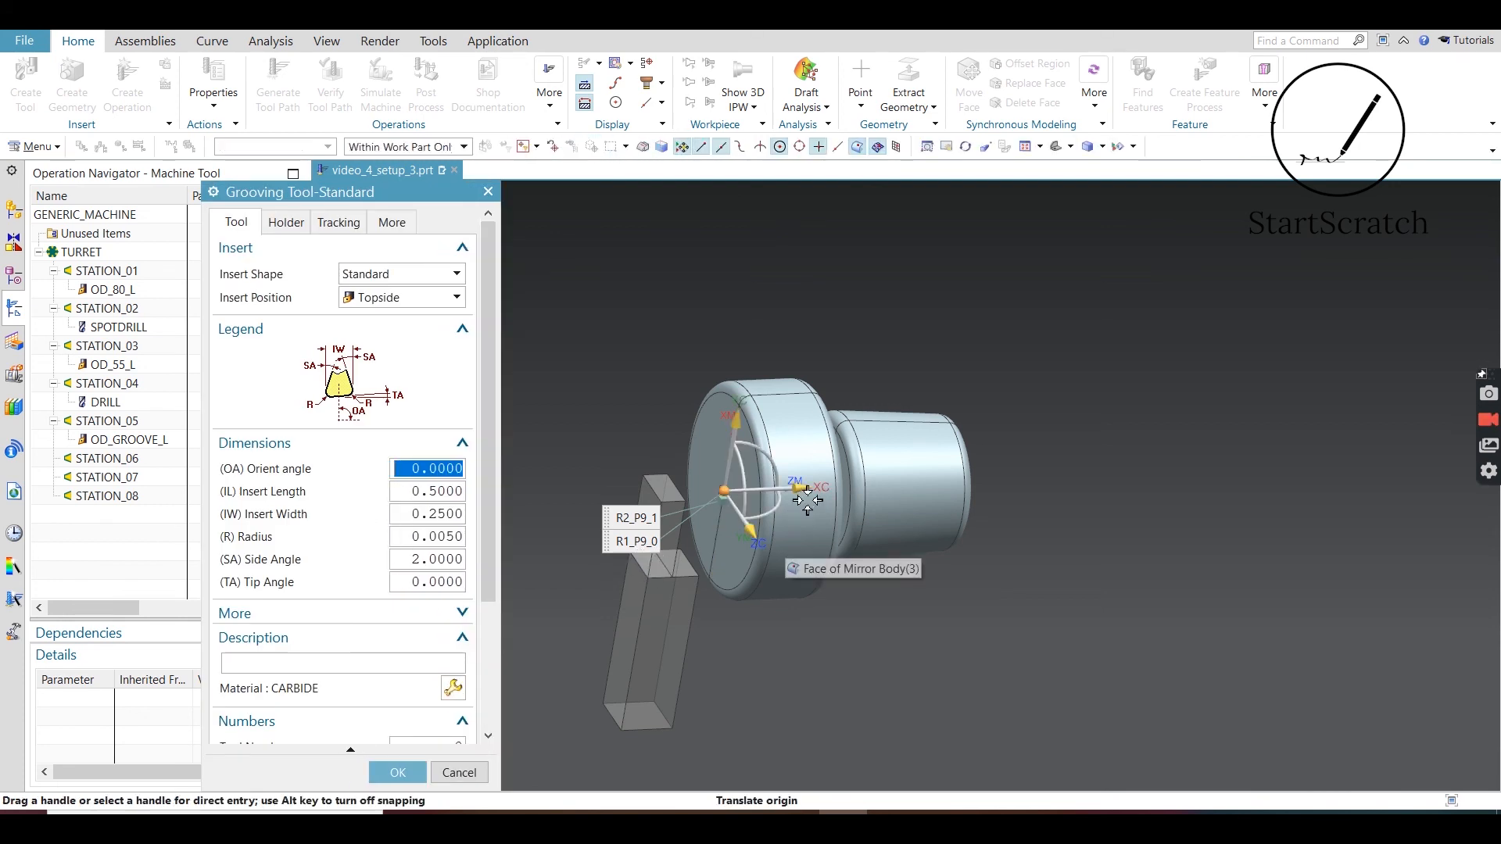
drag(808, 491, 1079, 472)
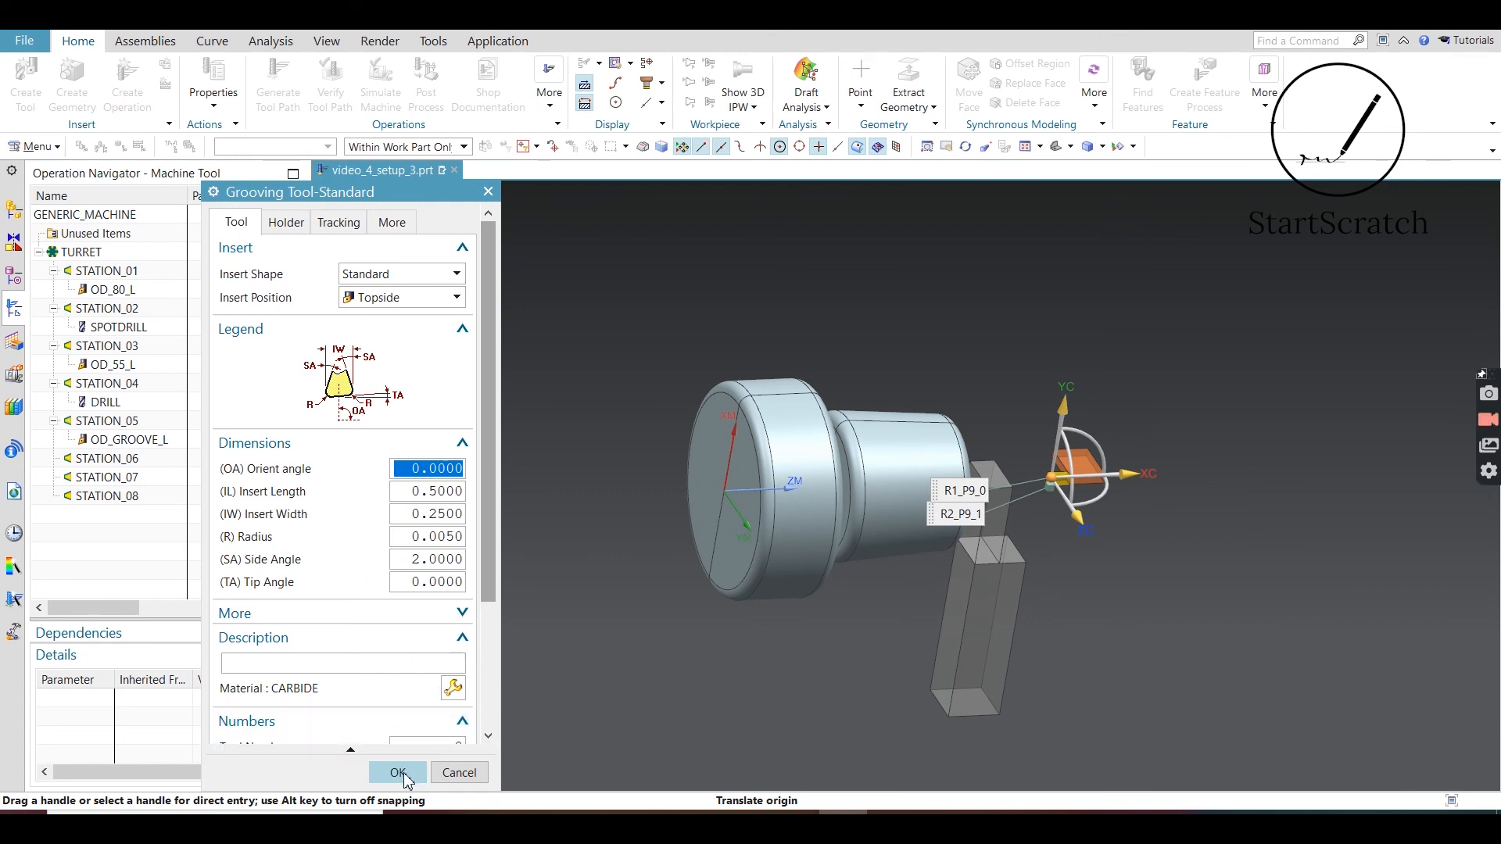
click(397, 773)
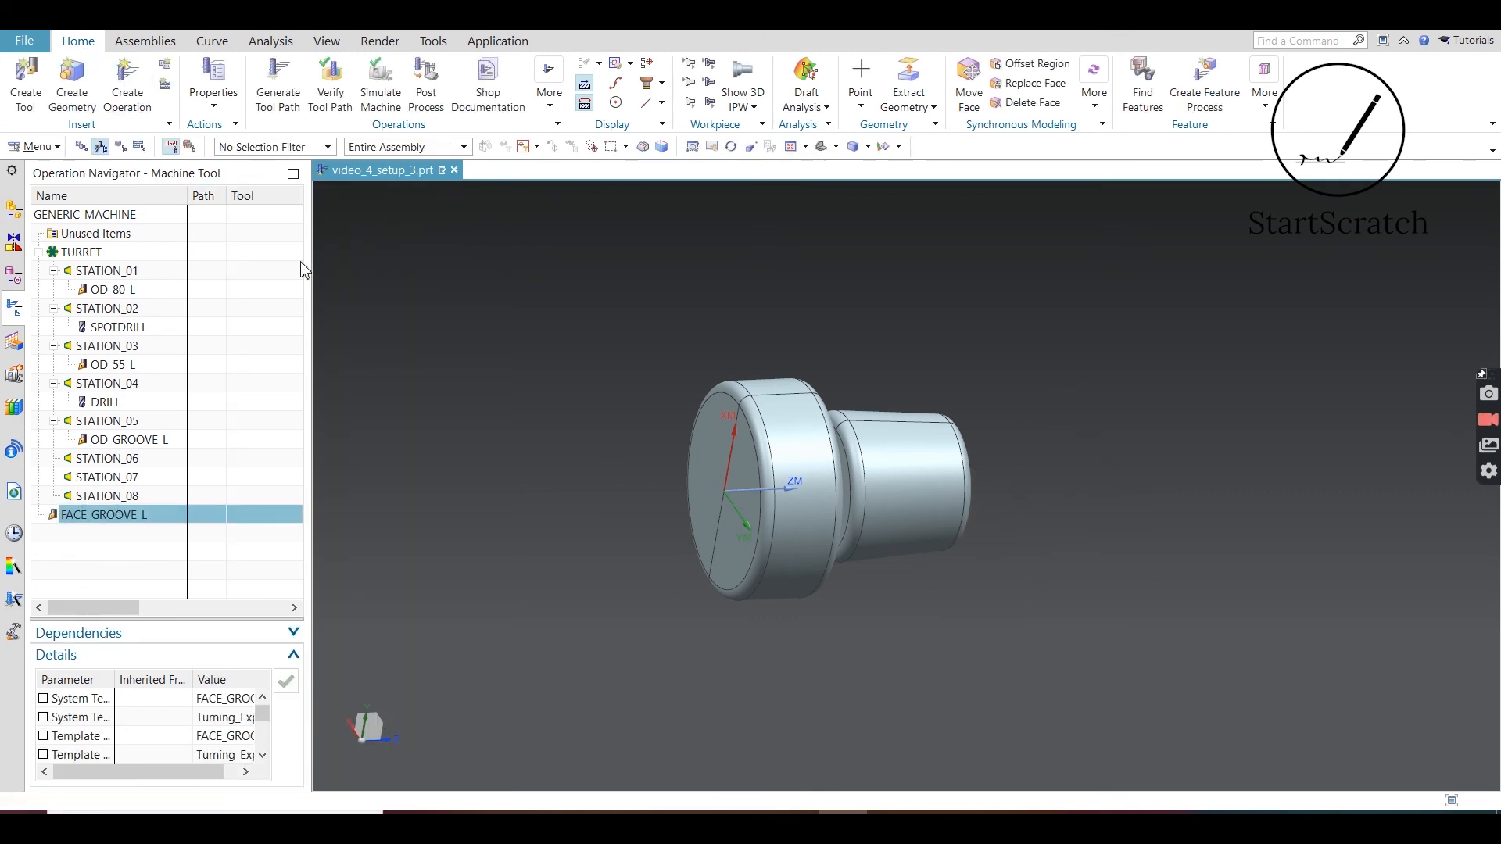
middle_drag(1041, 418, 995, 415)
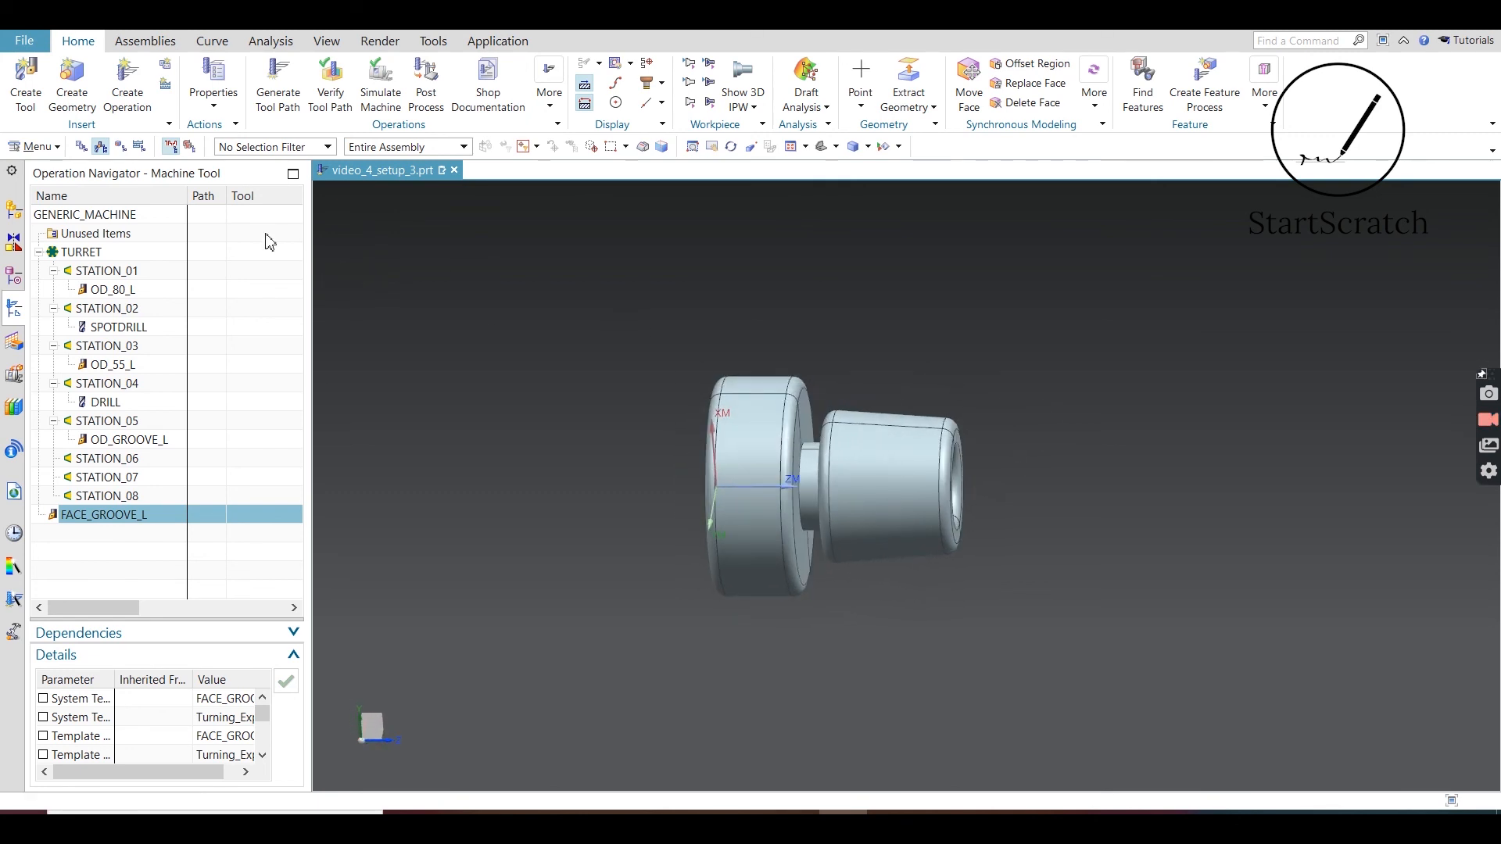